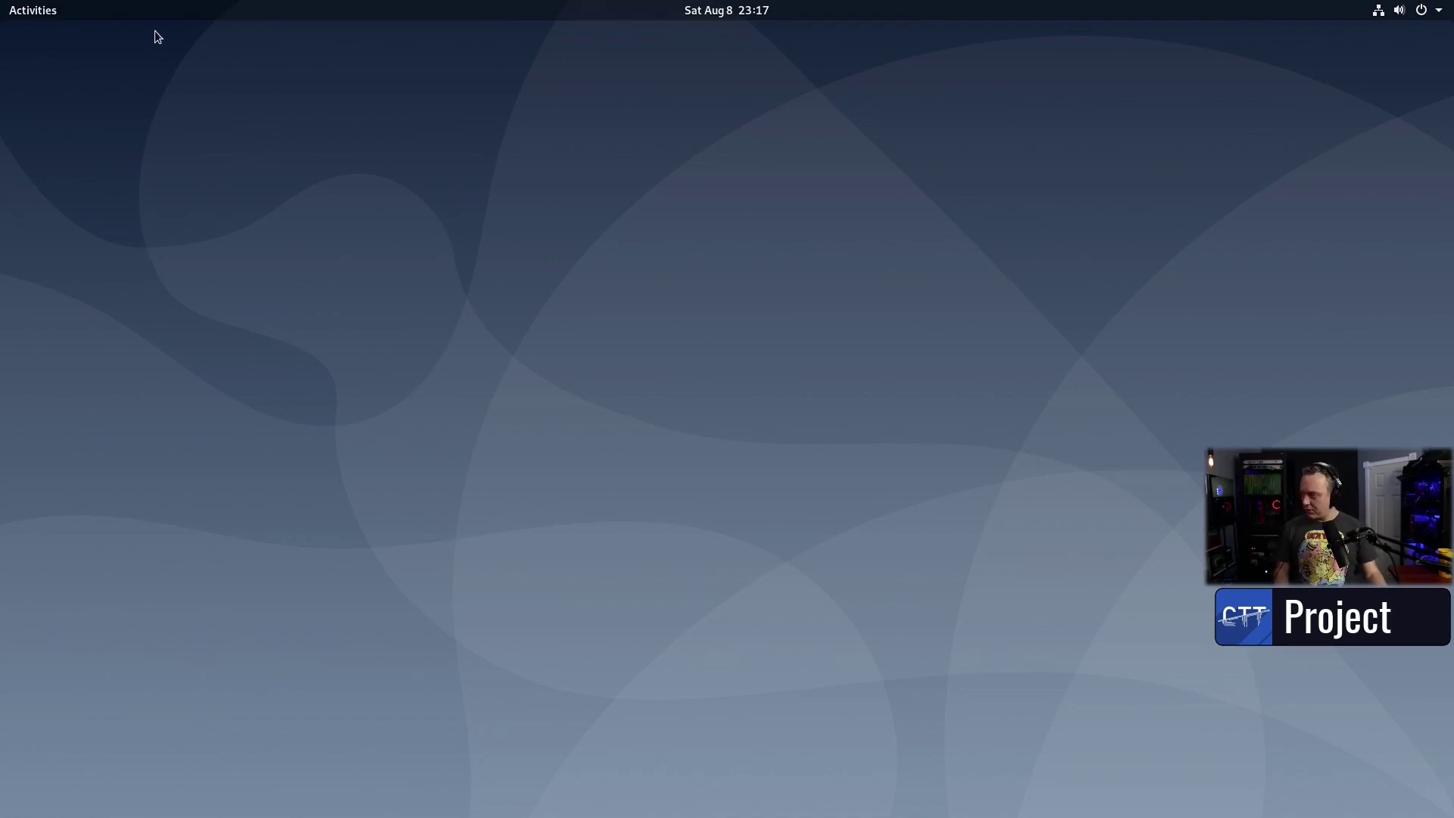
# Step: Launch Firefox, close the privacy notice, and open the material-shell GitHub repository from a web search
pyautogui.click(38, 17)
pyautogui.click(36, 203)
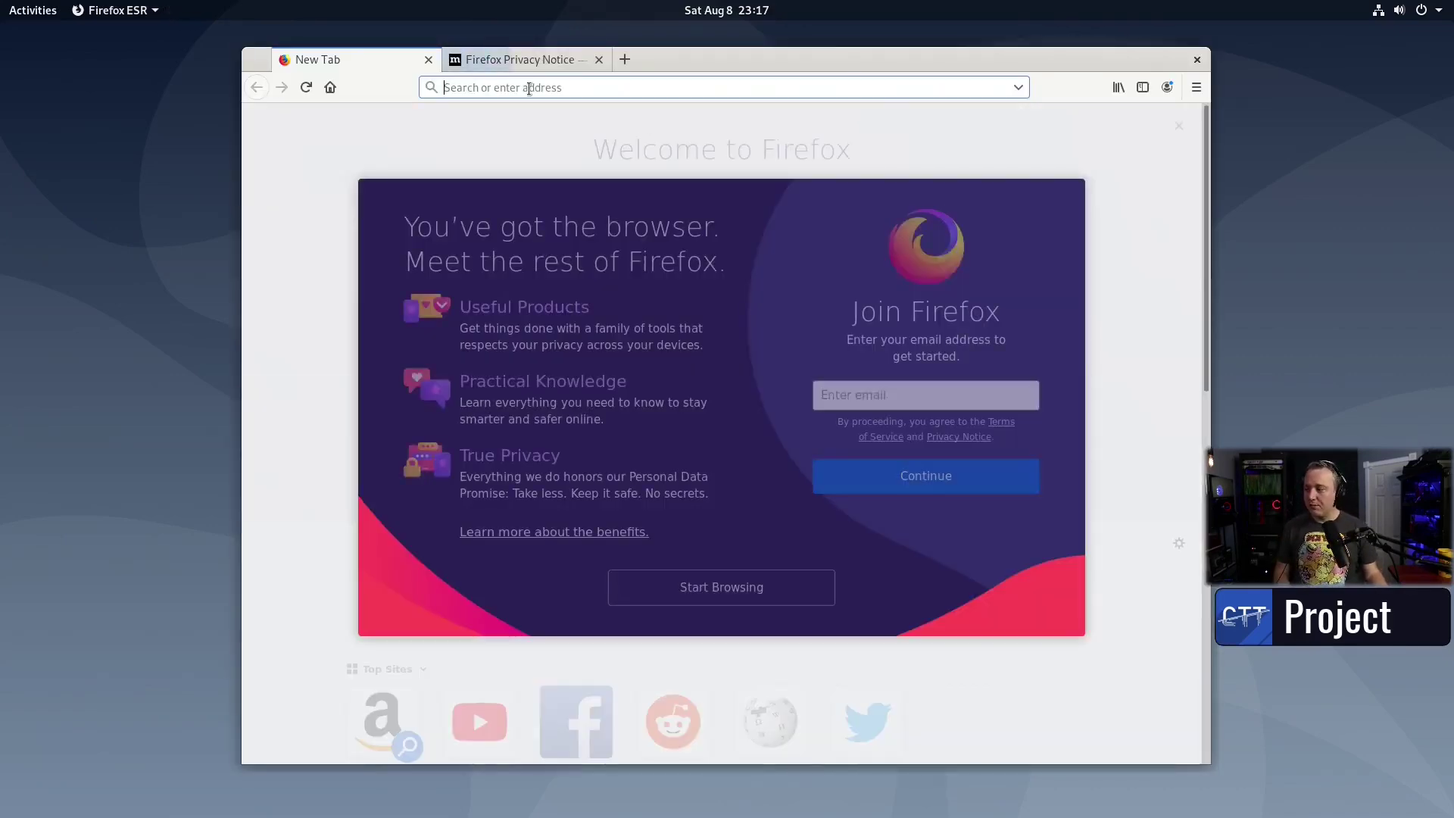
pyautogui.click(598, 59)
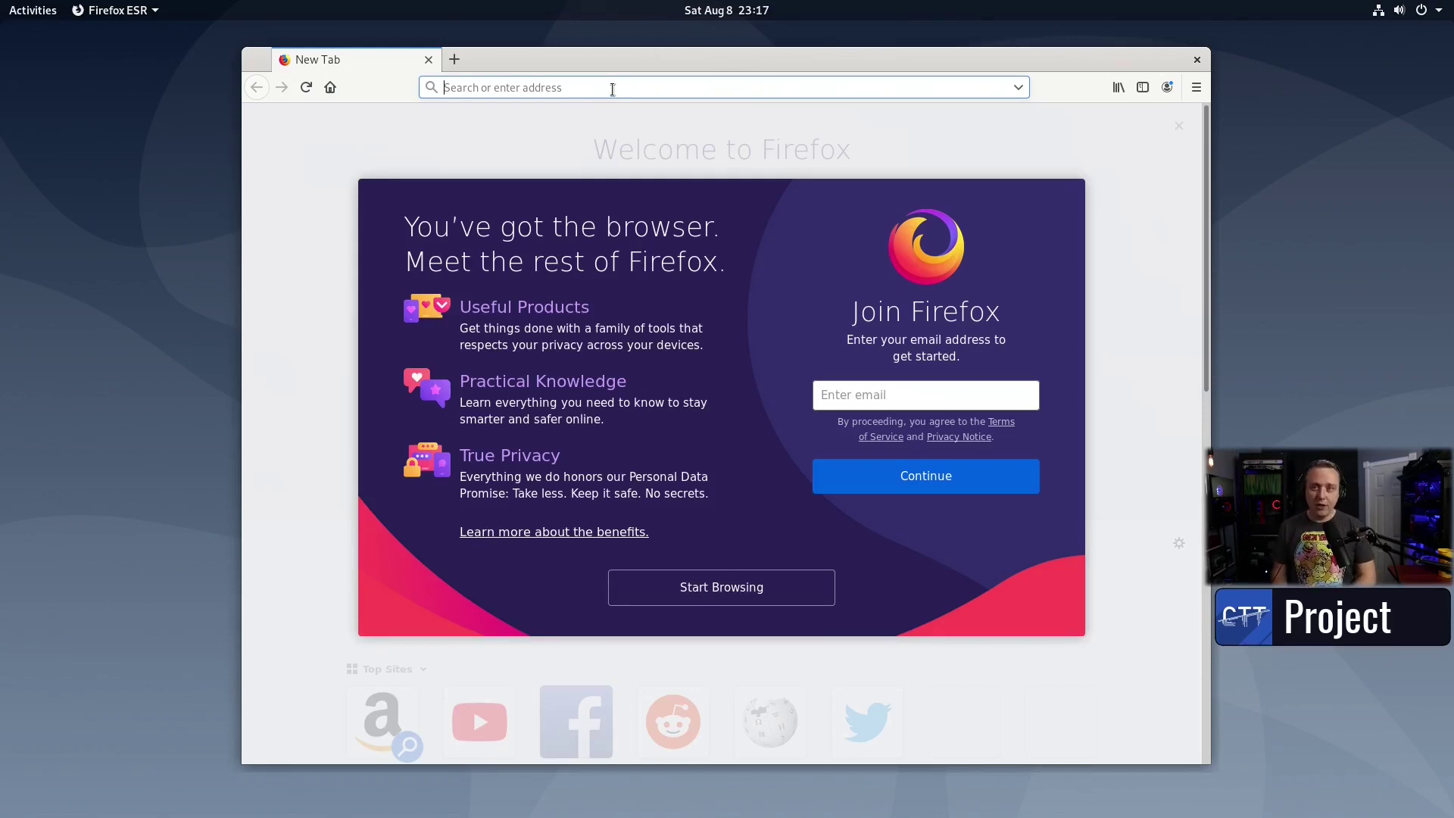
pyautogui.write('material')
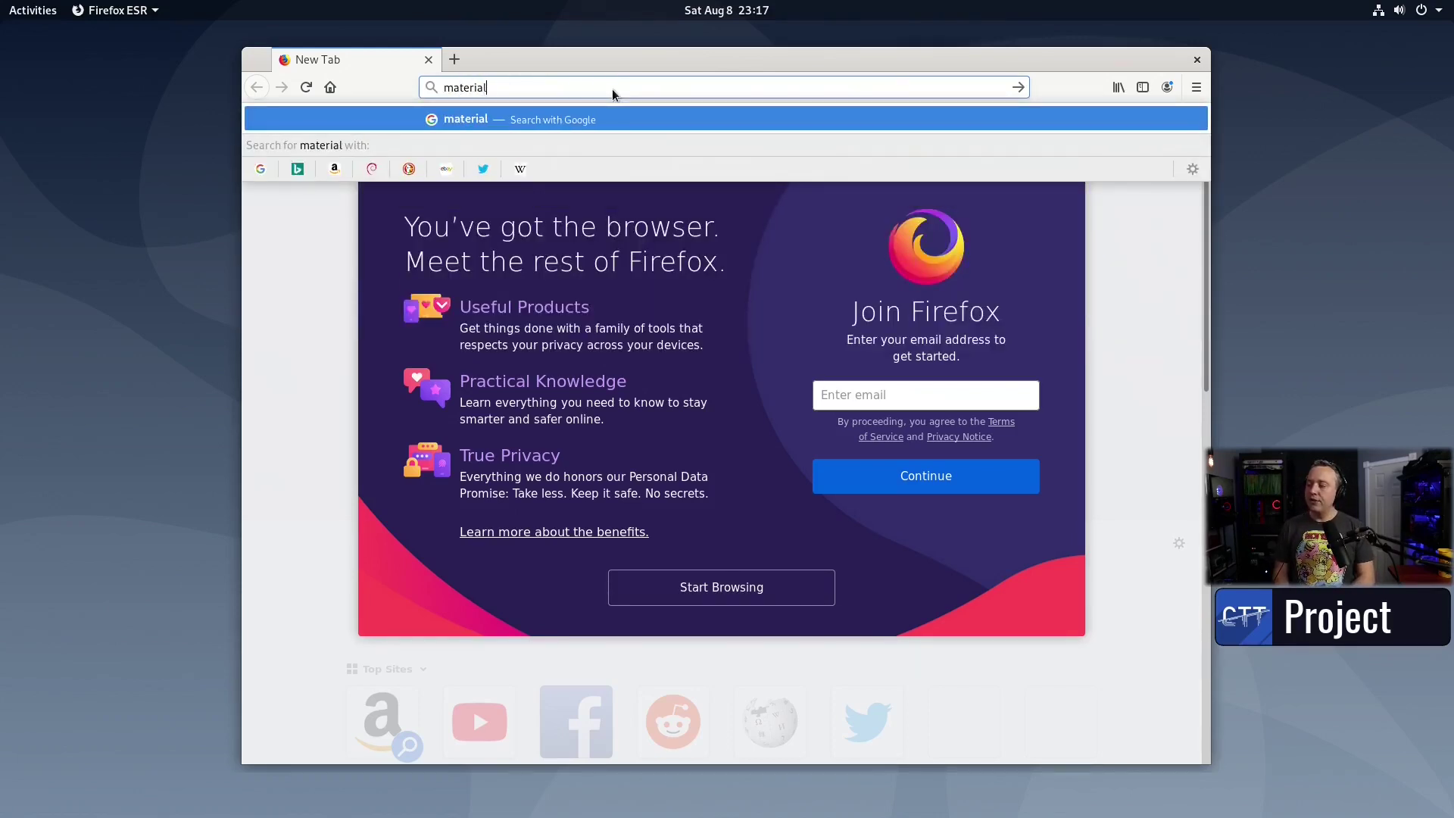
pyautogui.write('-shell')
pyautogui.press('Return')
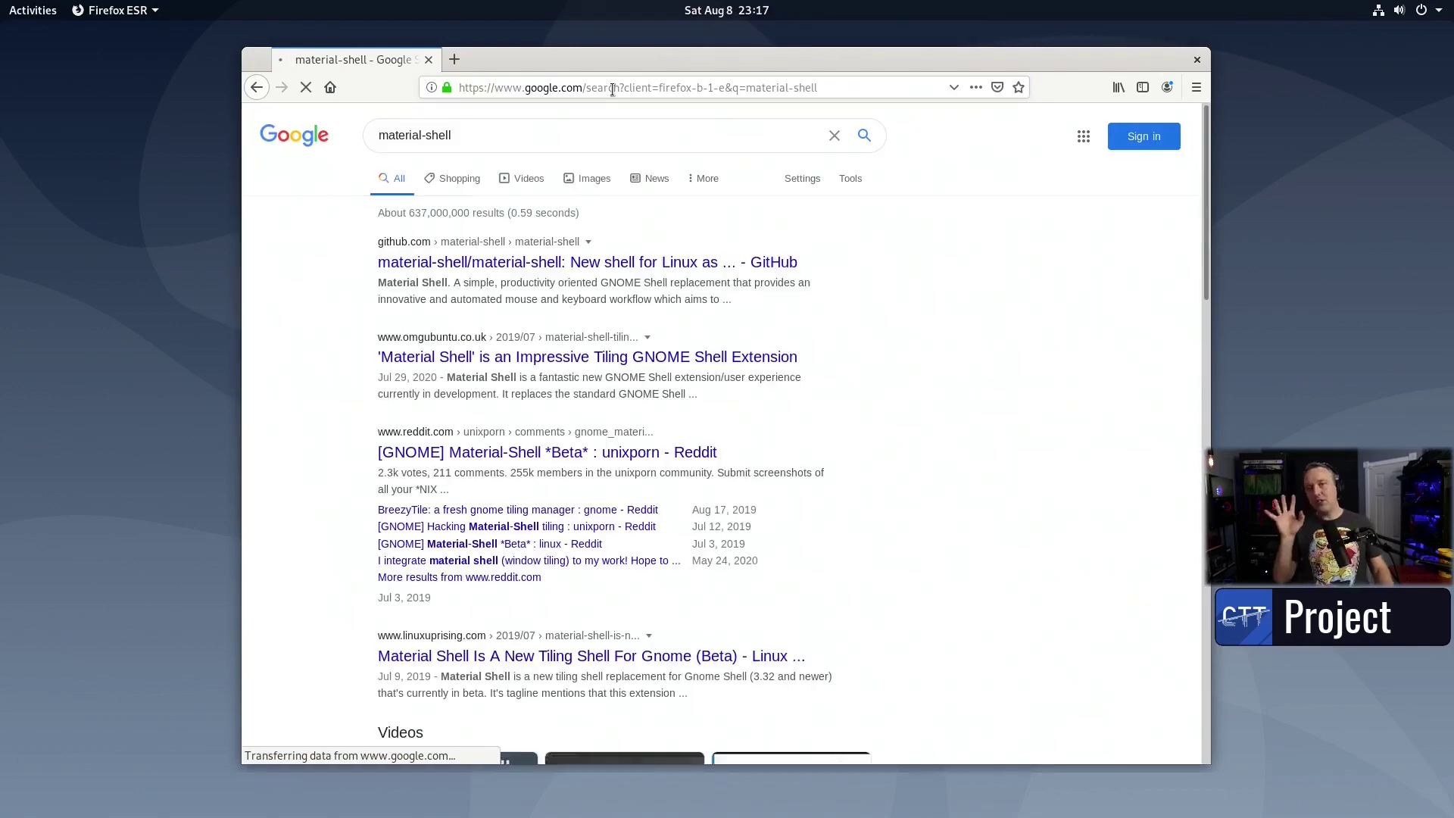
pyautogui.click(589, 260)
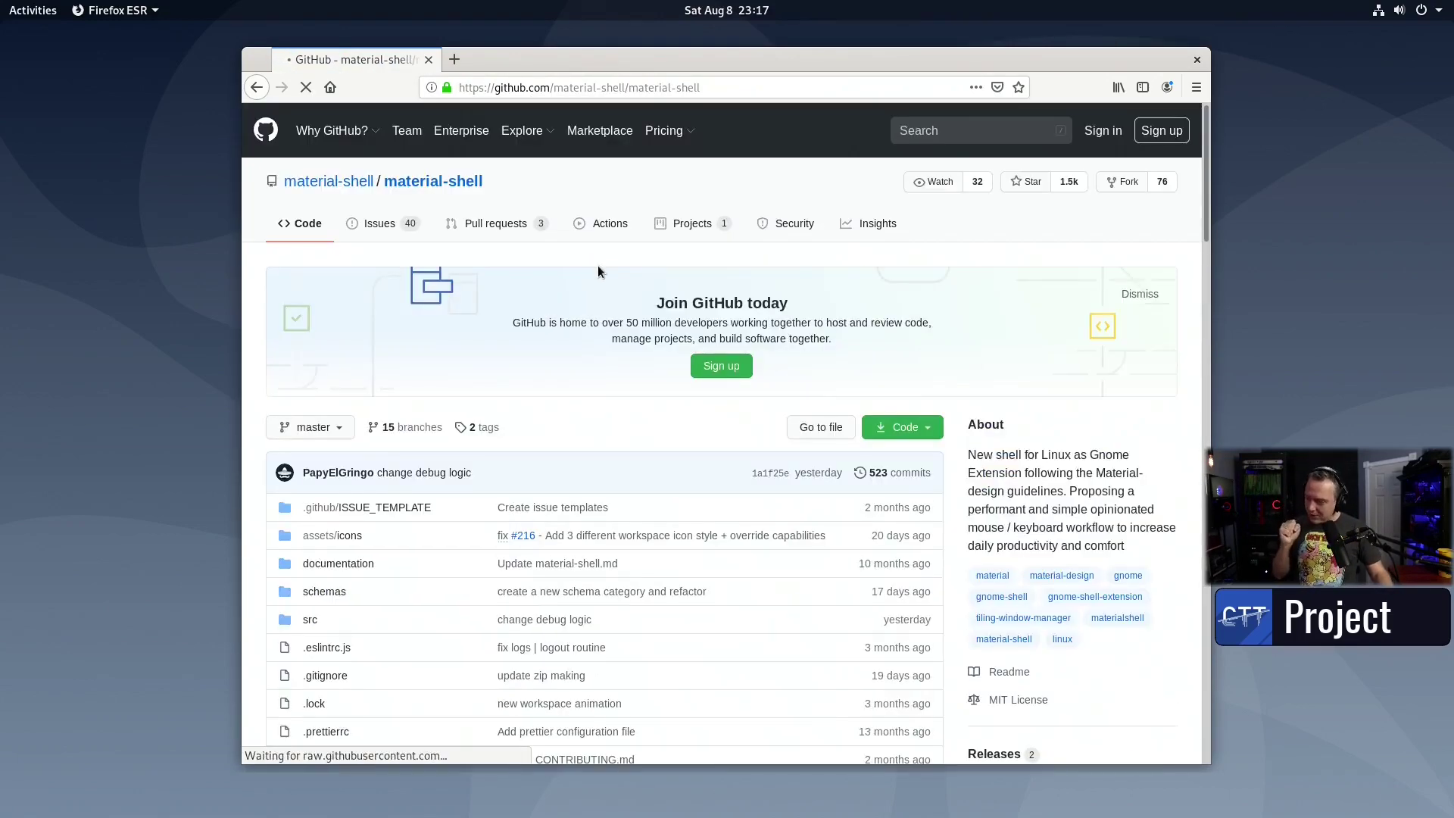
# Step: Find and copy the README's git clone install command, then run the git clone command
pyautogui.scroll(-10, 496, 388)
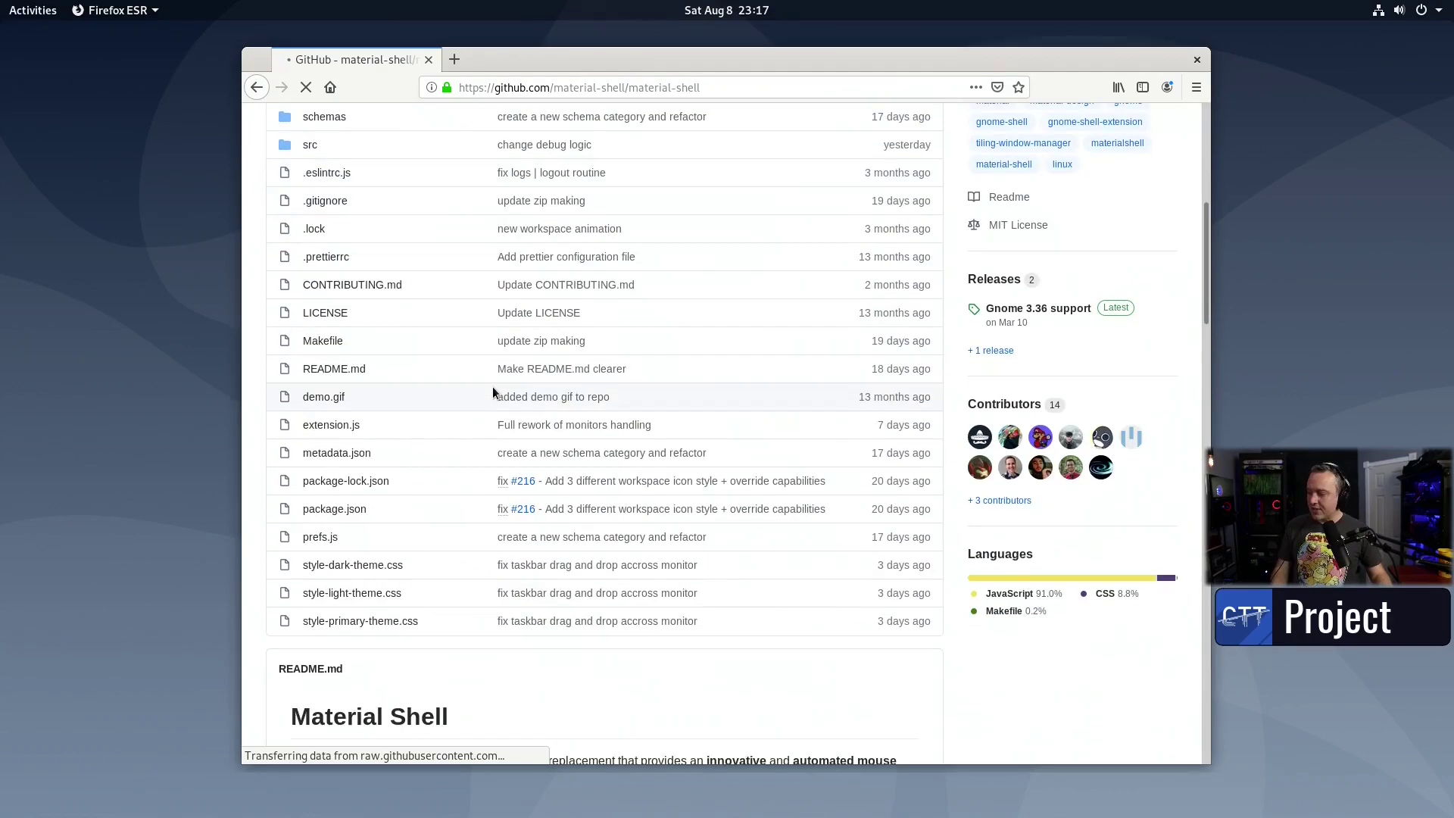
pyautogui.scroll(-3, 494, 391)
pyautogui.scroll(-3, 827, 520)
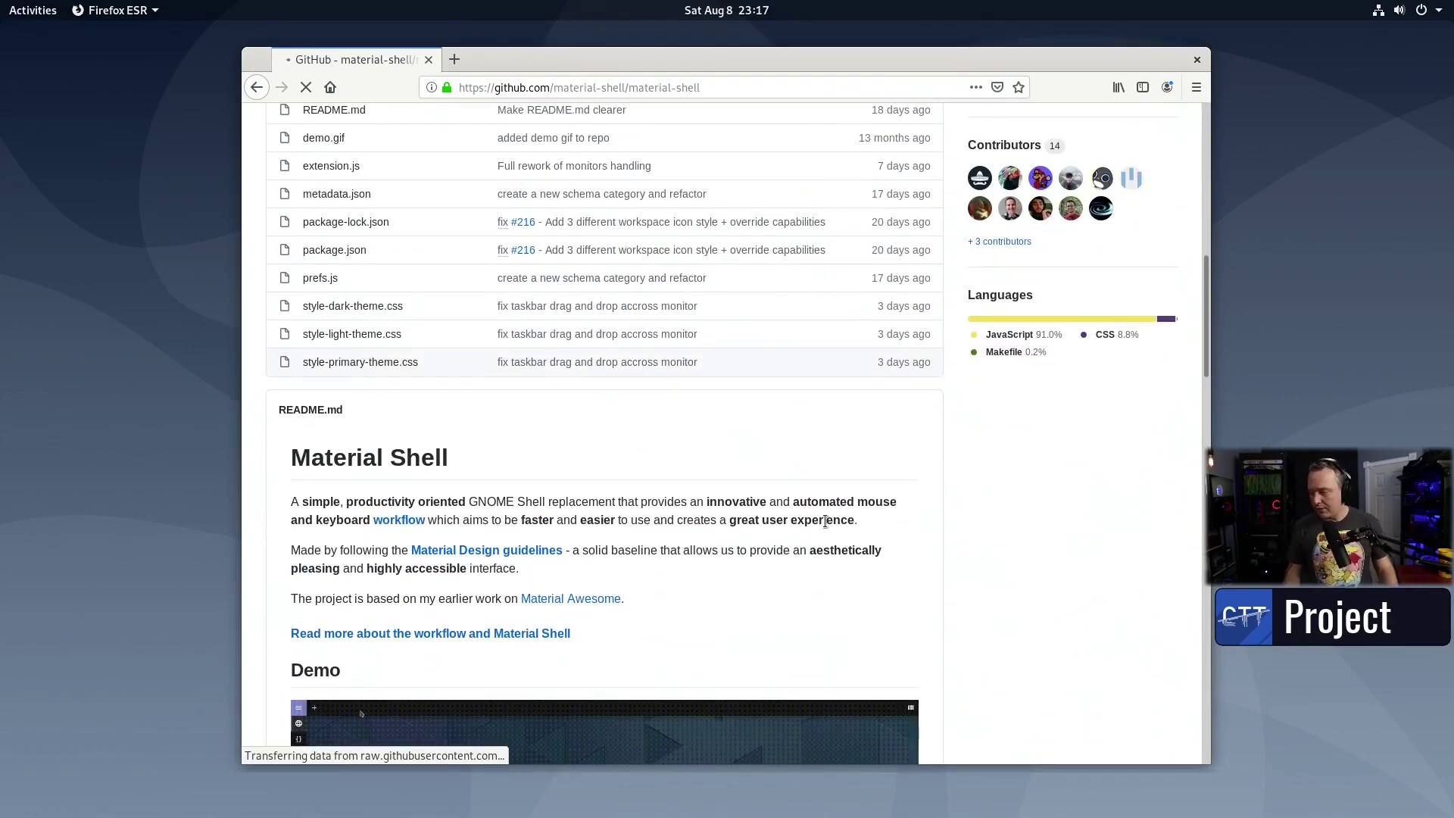
pyautogui.scroll(-12, 924, 429)
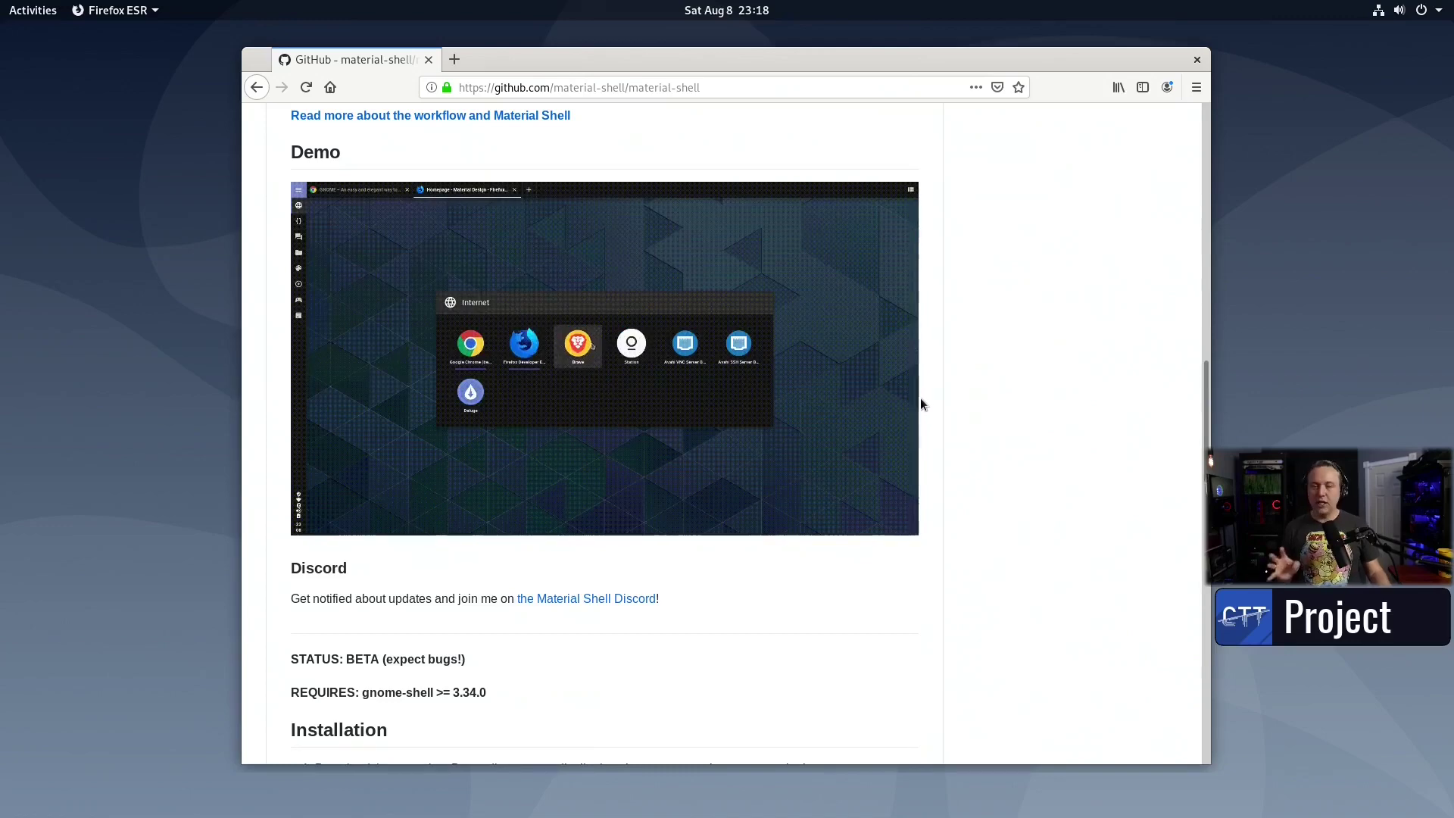
pyautogui.scroll(-3, 916, 401)
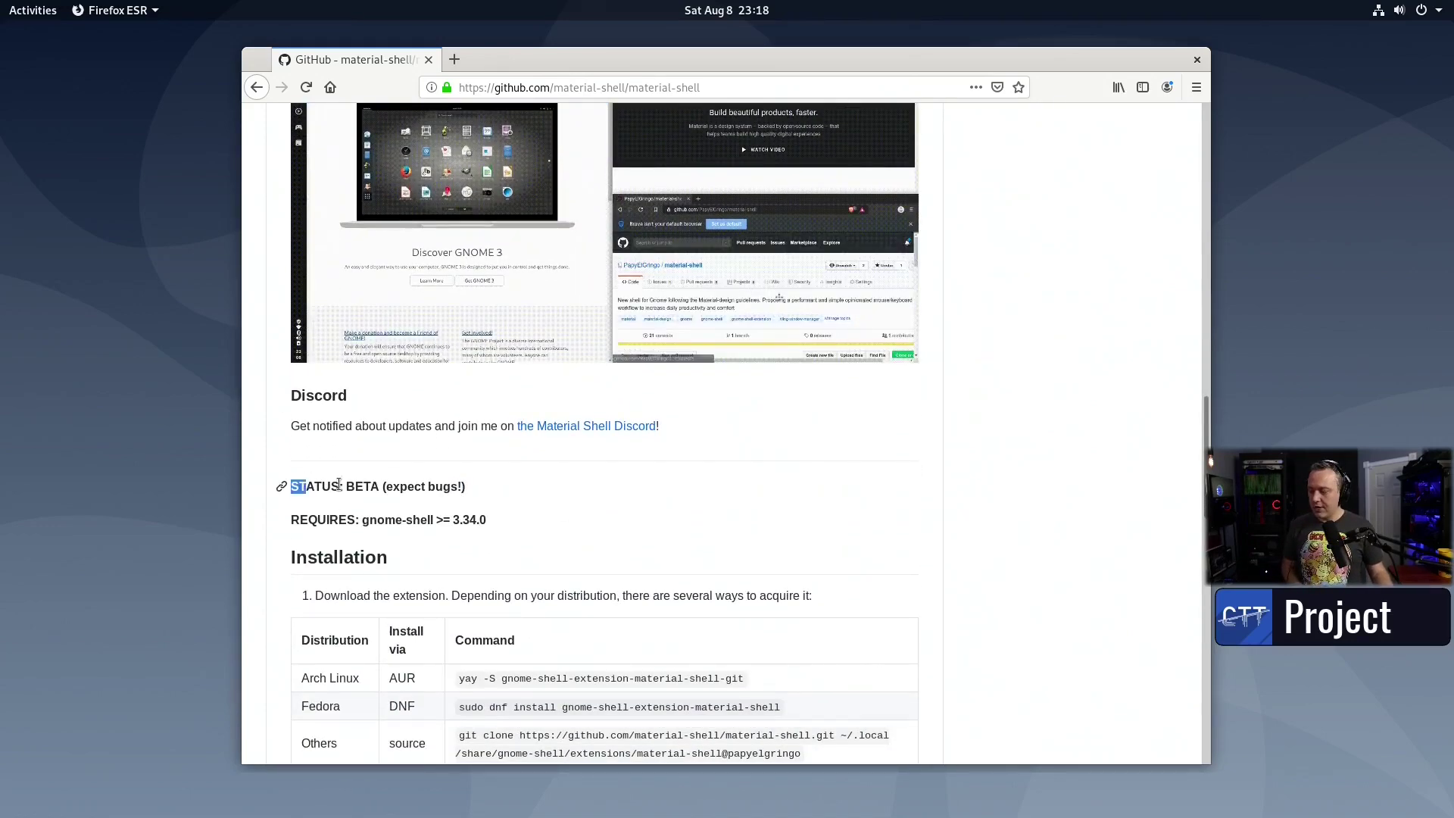
pyautogui.moveTo(288, 486); pyautogui.dragTo(469, 489)
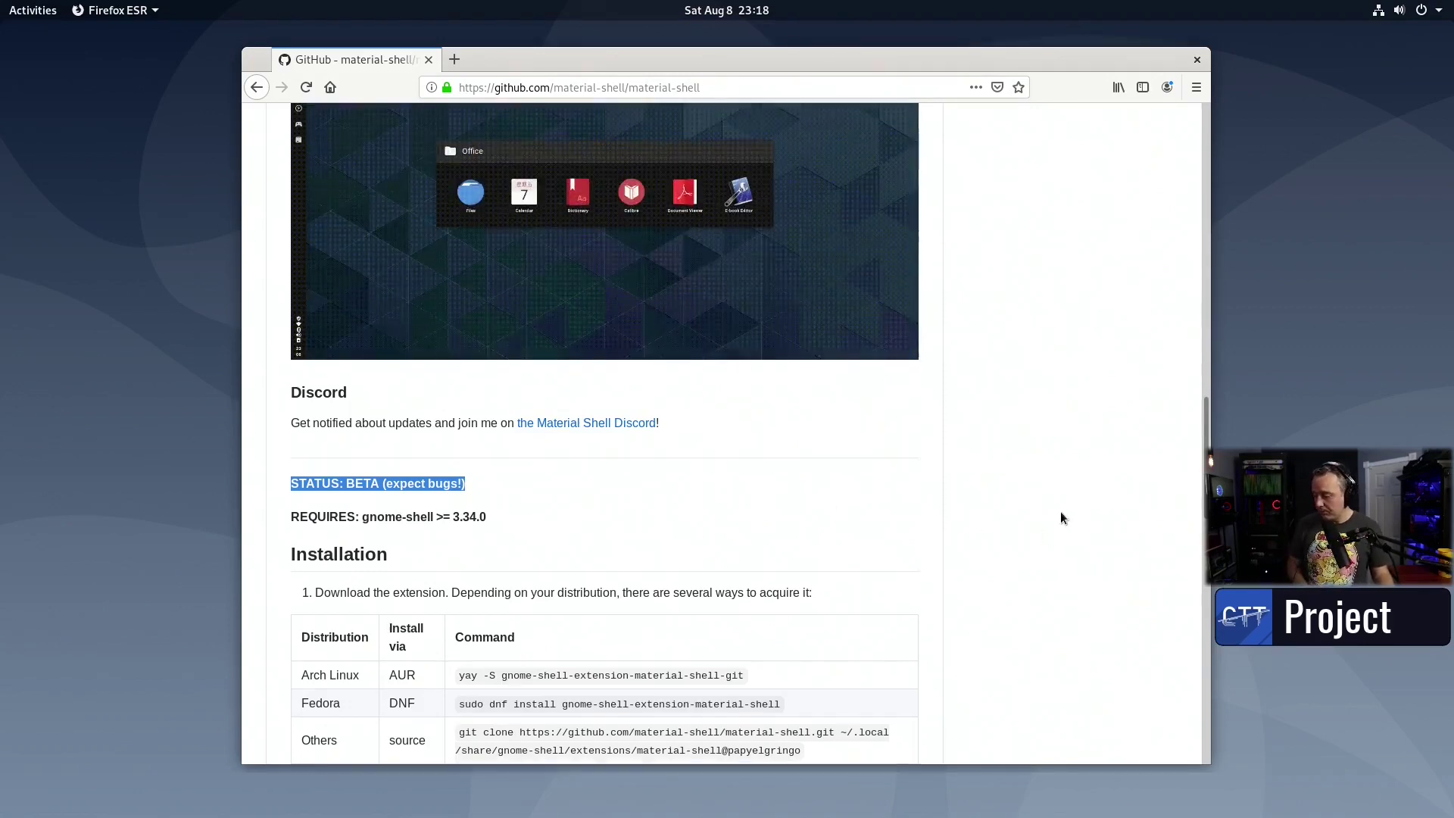
pyautogui.scroll(-3, 903, 518)
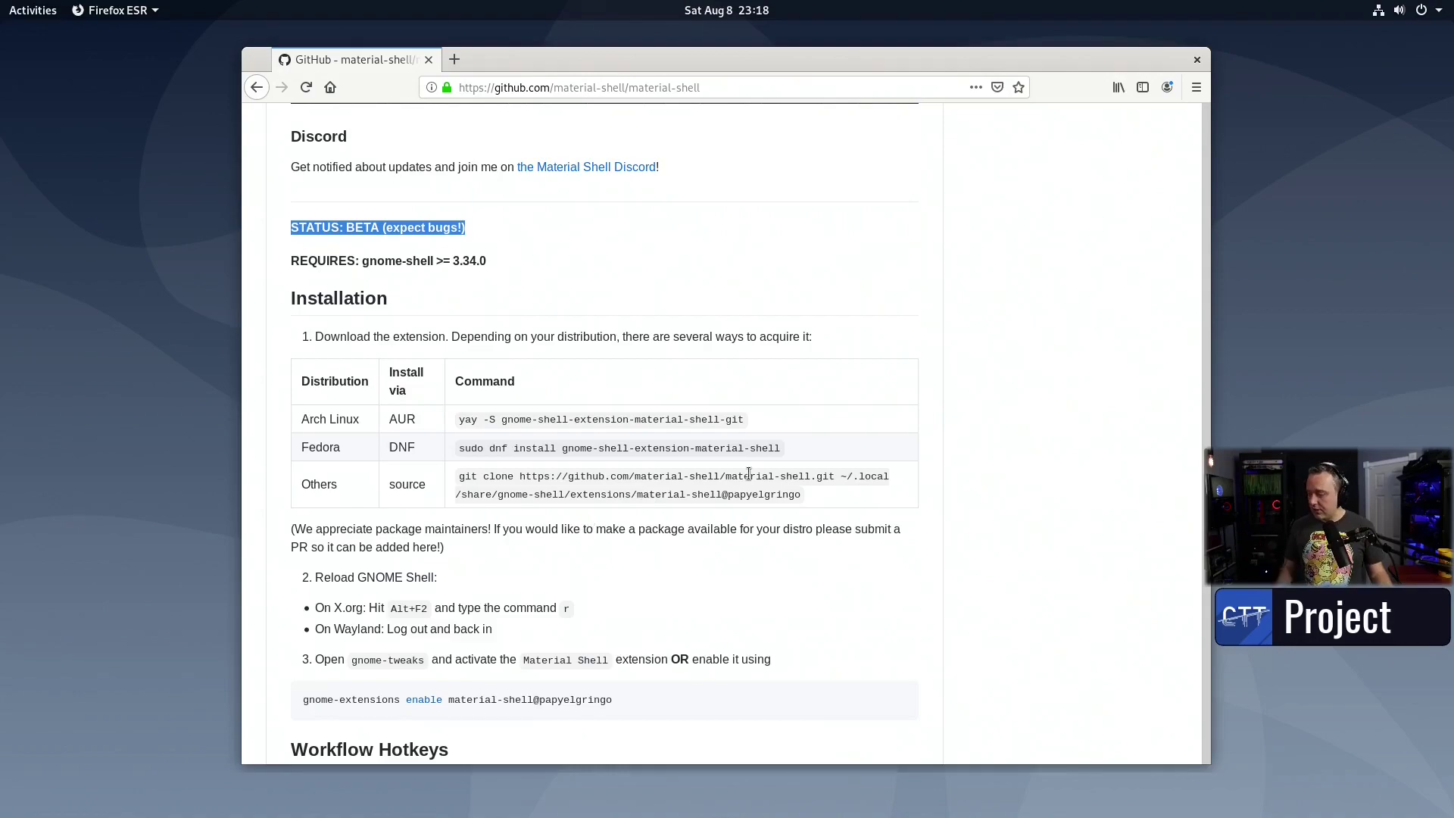
pyautogui.moveTo(808, 500); pyautogui.dragTo(467, 475)
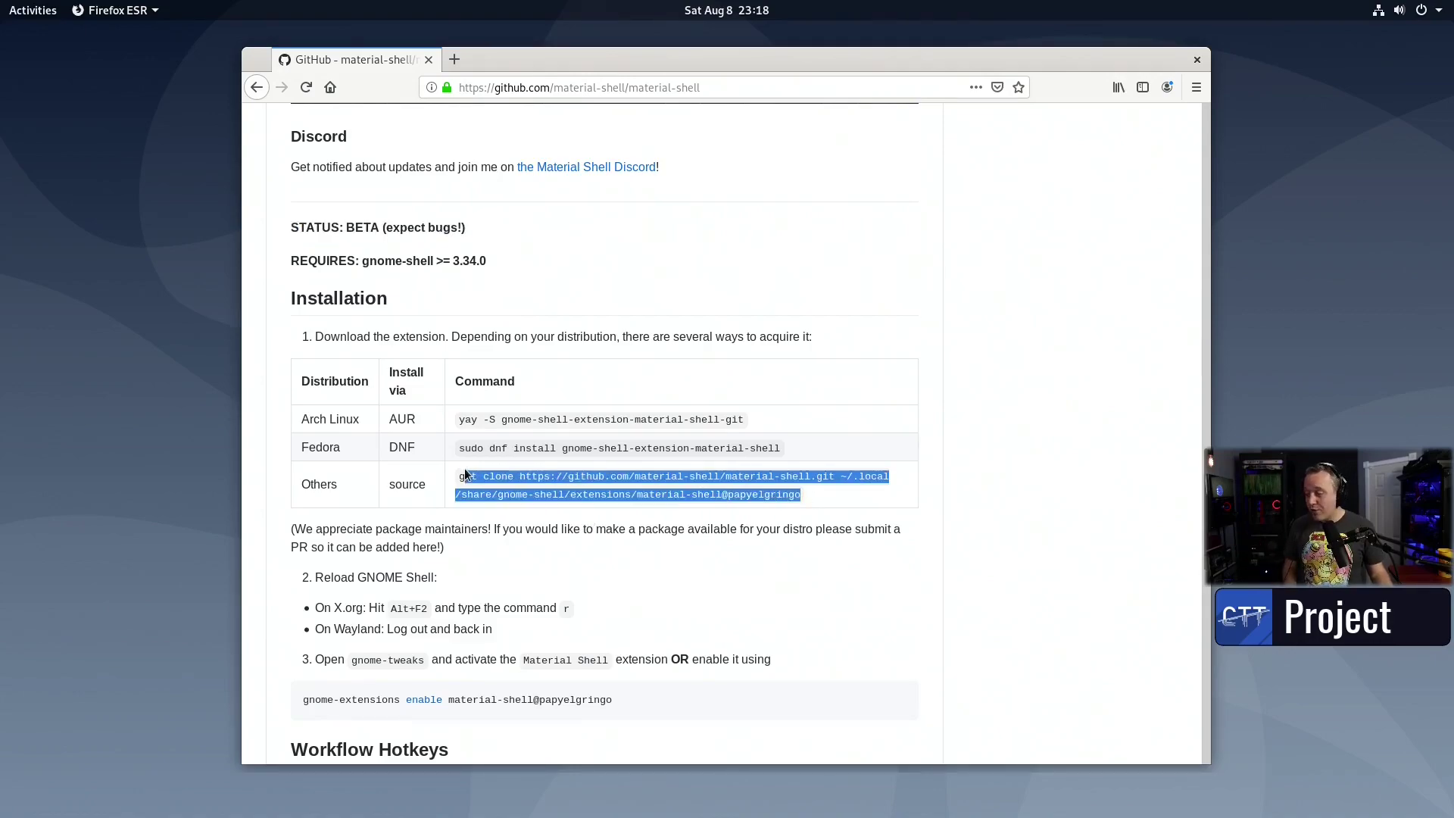
pyautogui.rightClick(479, 477)
pyautogui.press('Up')
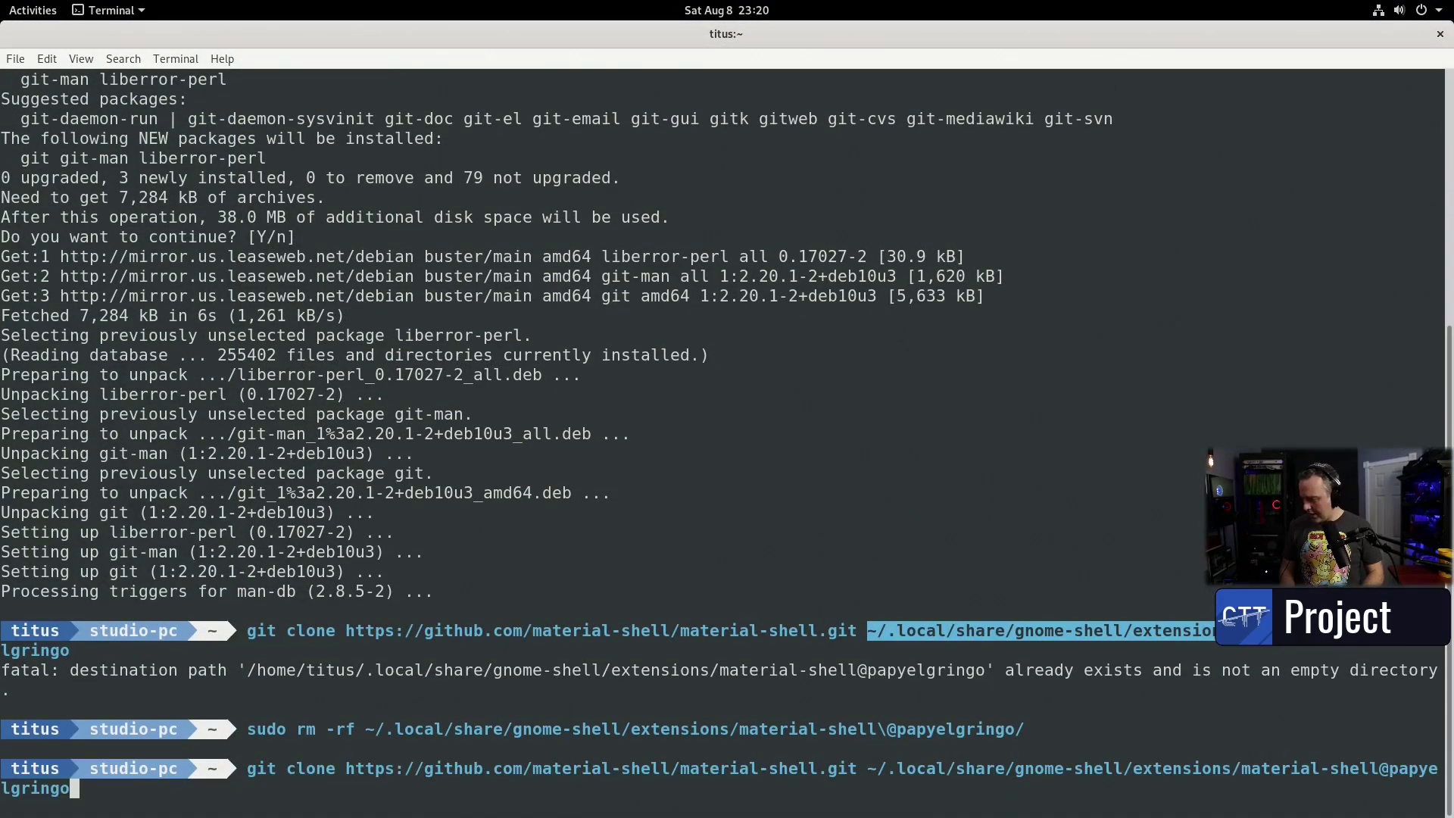
pyautogui.press('Return')
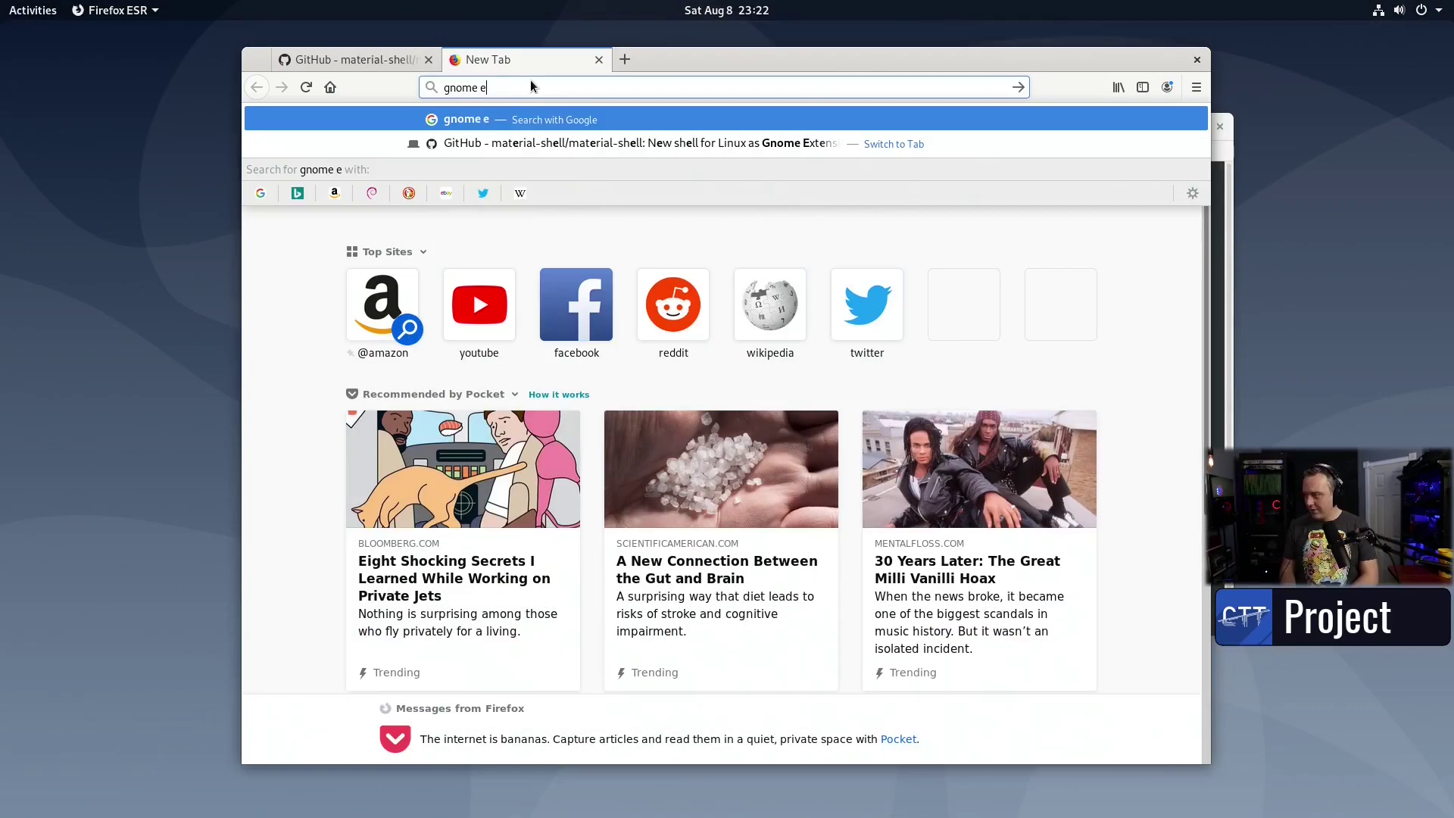
# Step: Install the GNOME Shell integration add-on in Firefox from extensions.gnome.org
pyautogui.write('xten')
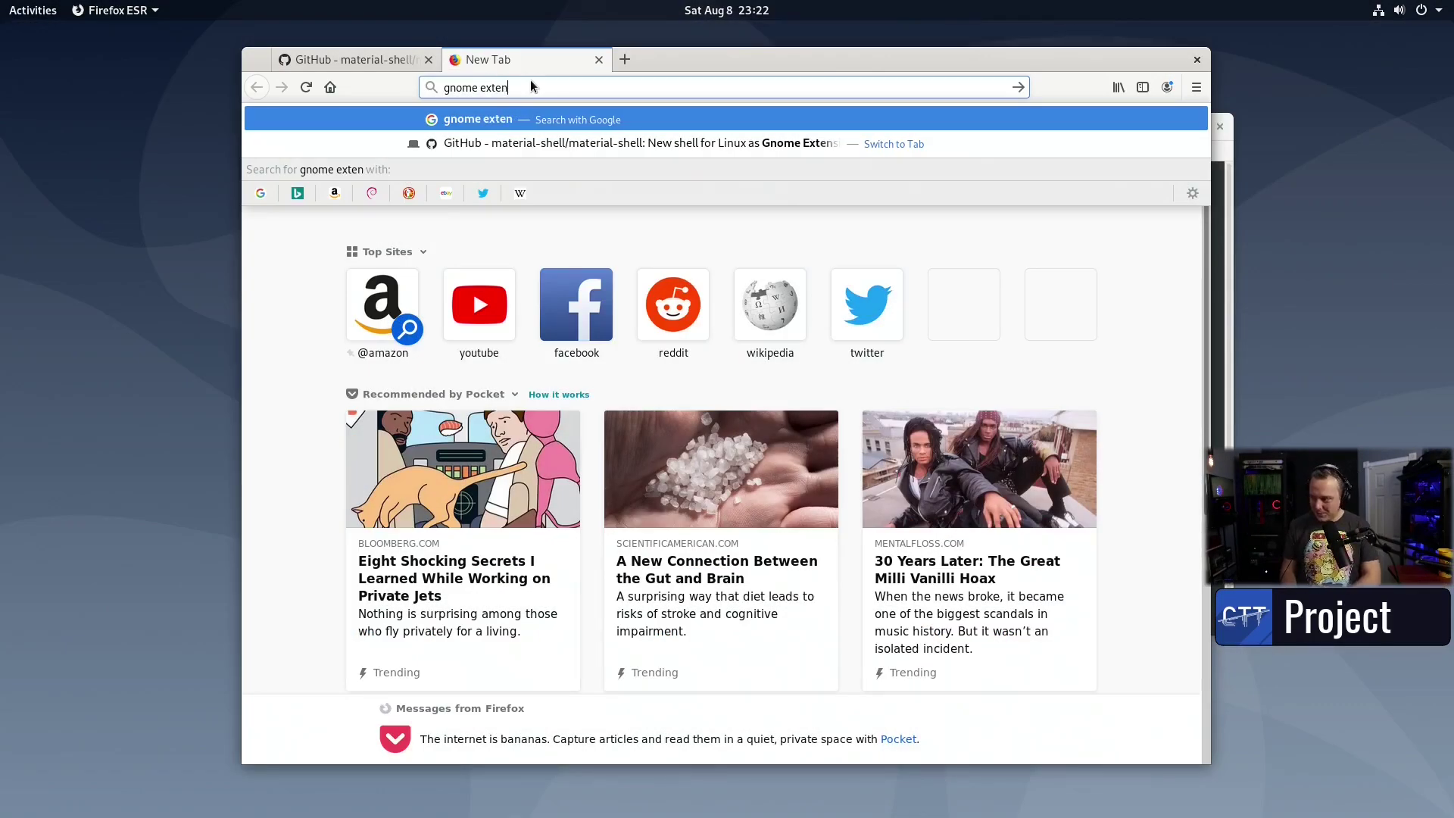
pyautogui.write('tions')
pyautogui.press('Return')
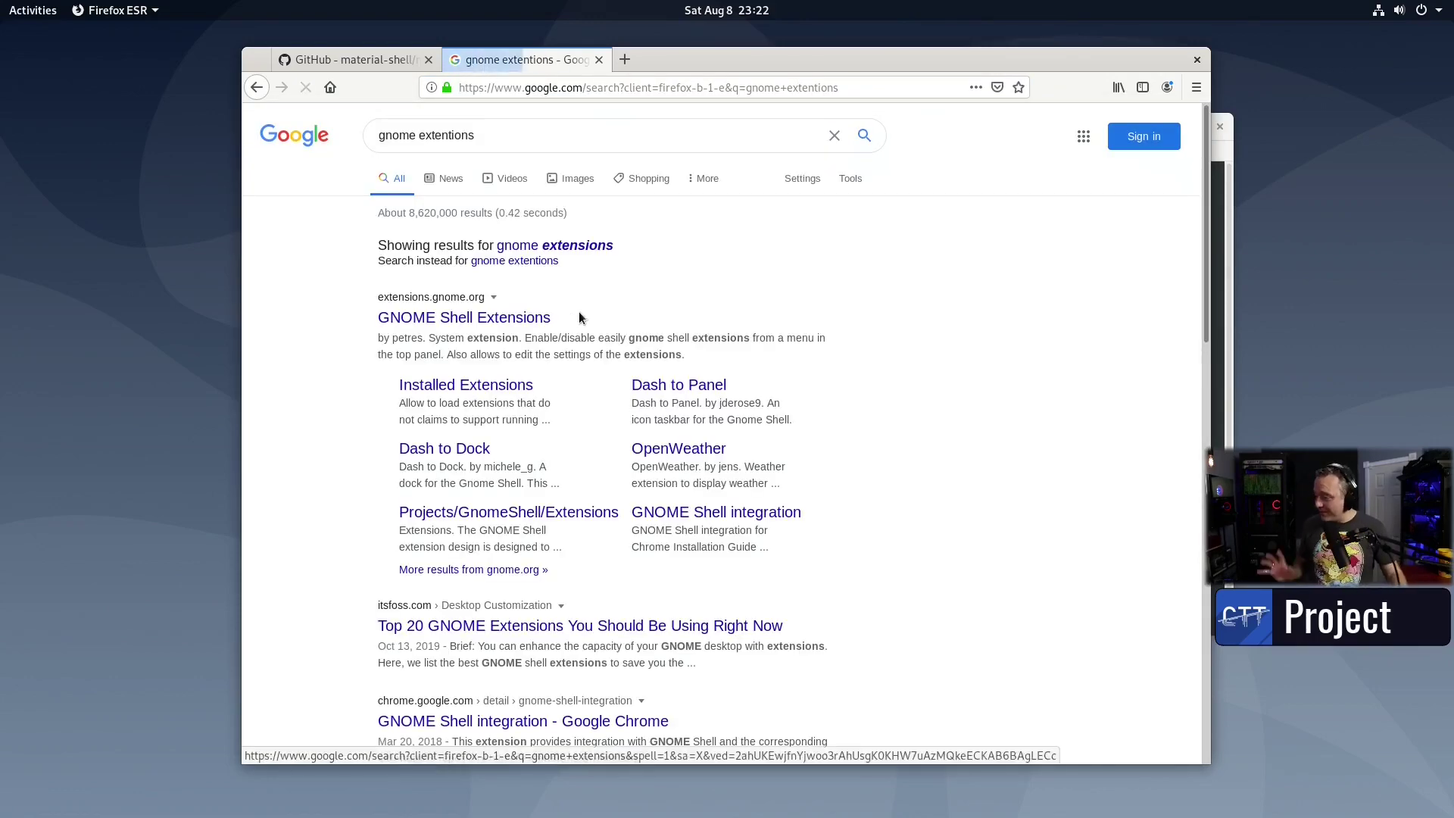
pyautogui.click(593, 247)
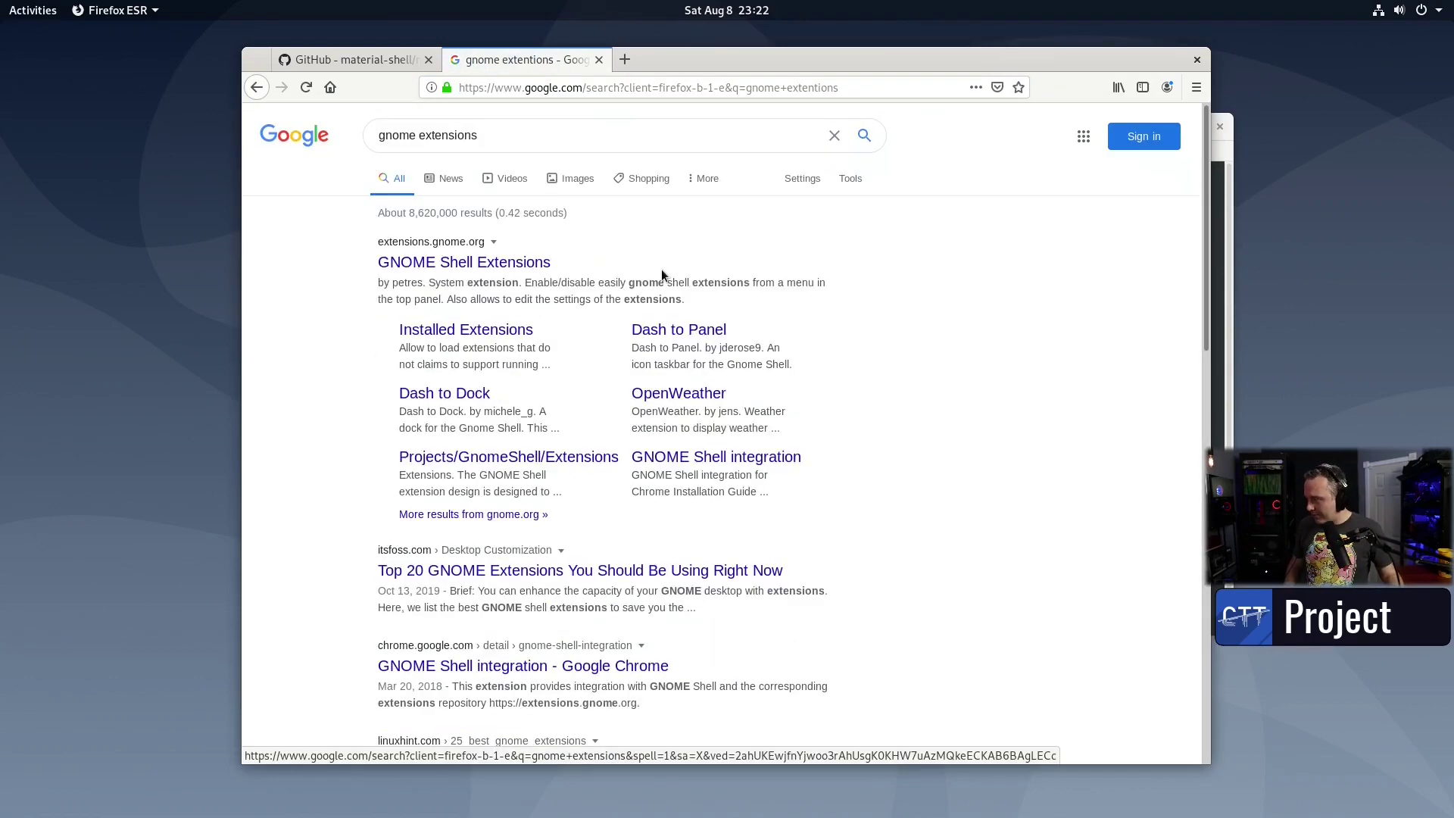
pyautogui.click(508, 262)
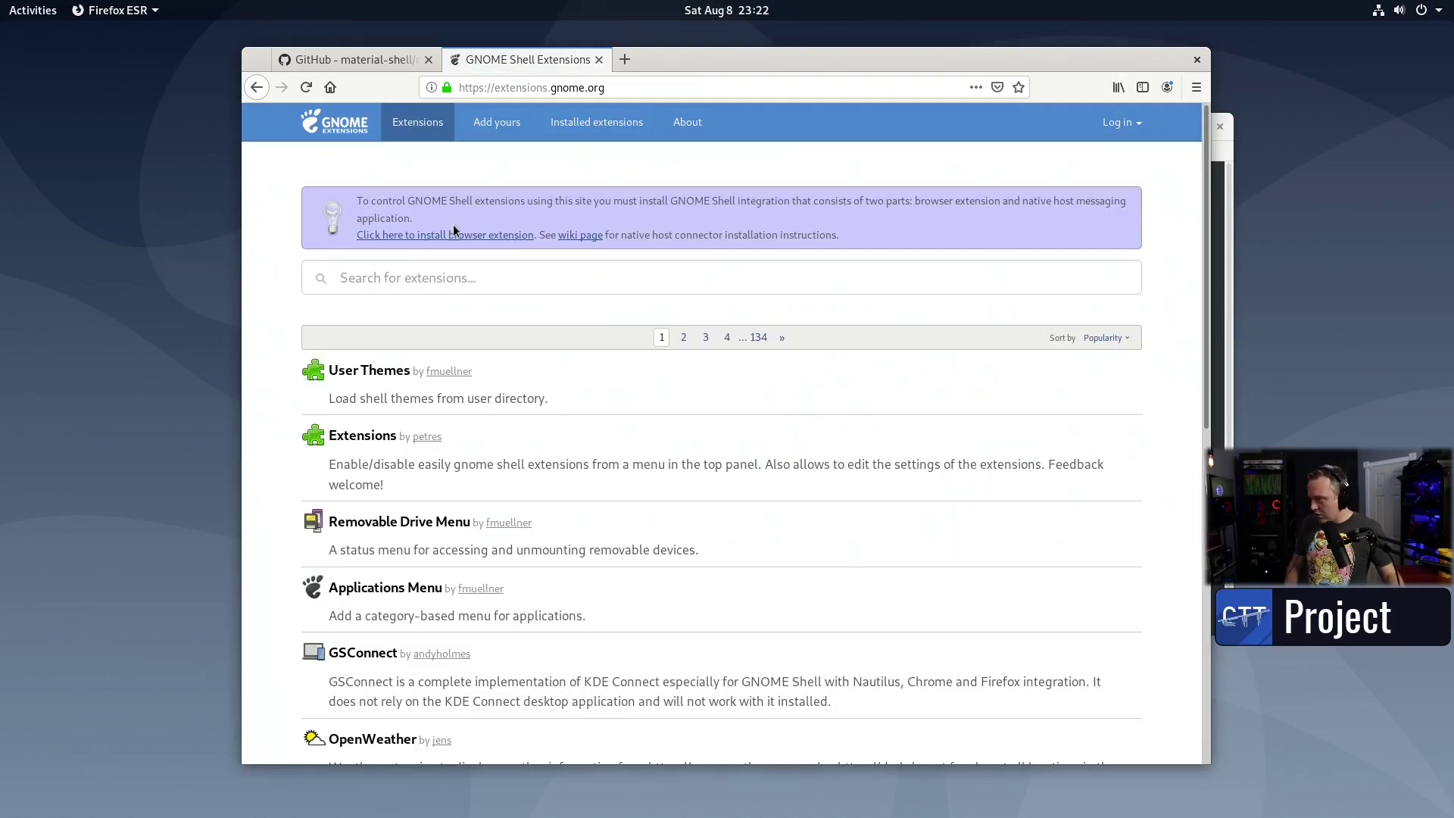
pyautogui.click(453, 233)
pyautogui.click(640, 227)
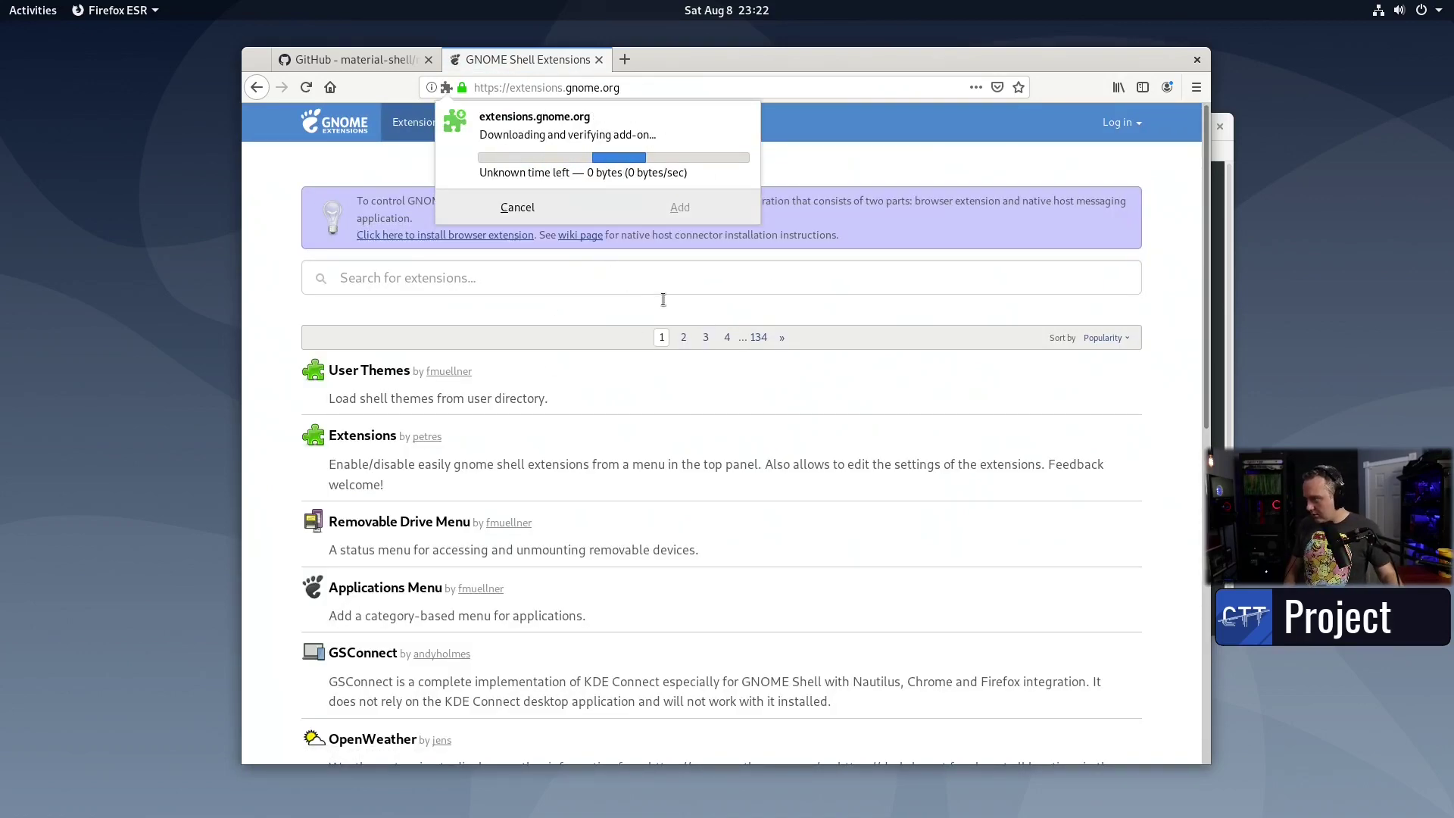
pyautogui.click(685, 259)
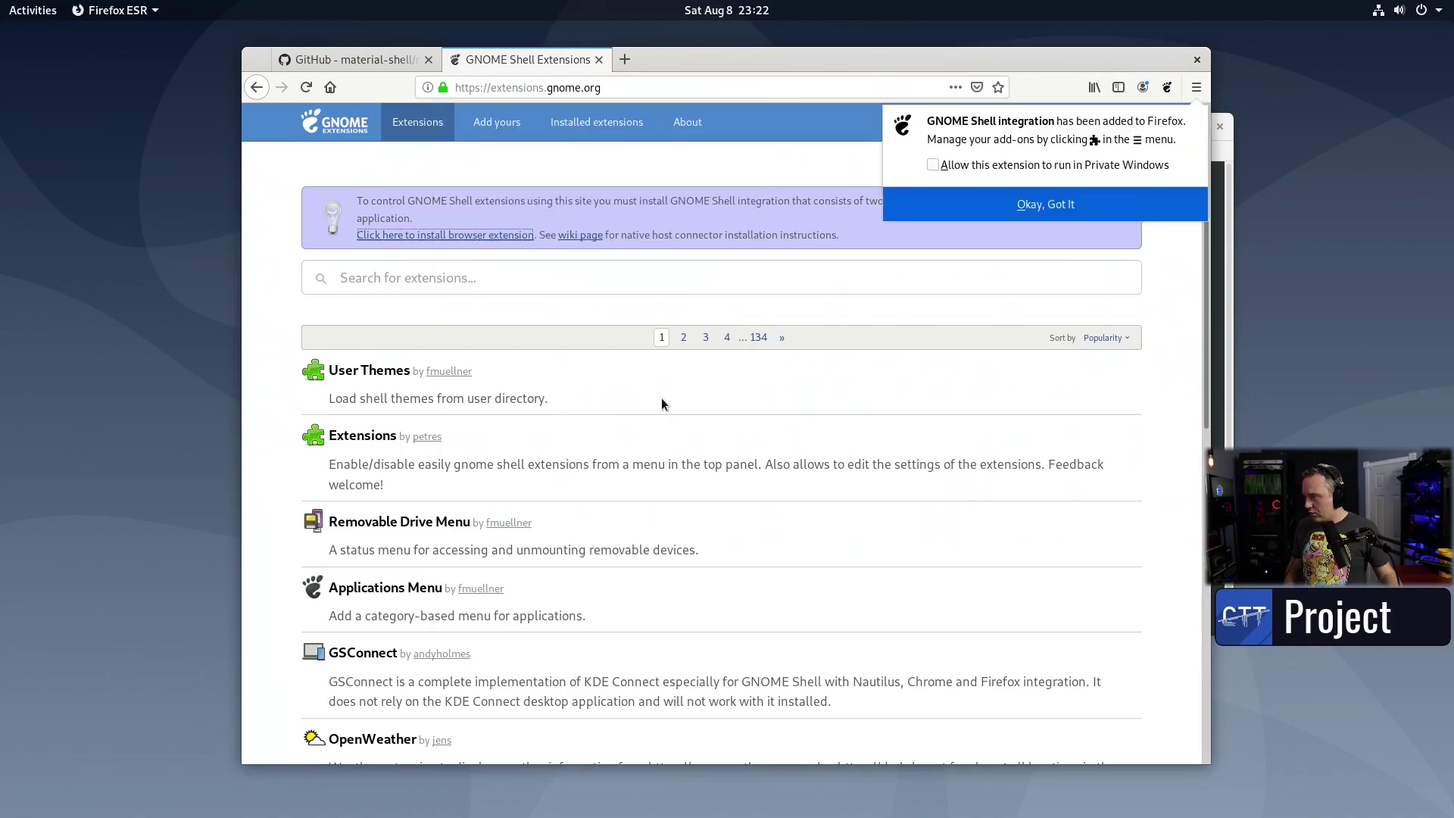
pyautogui.click(1101, 219)
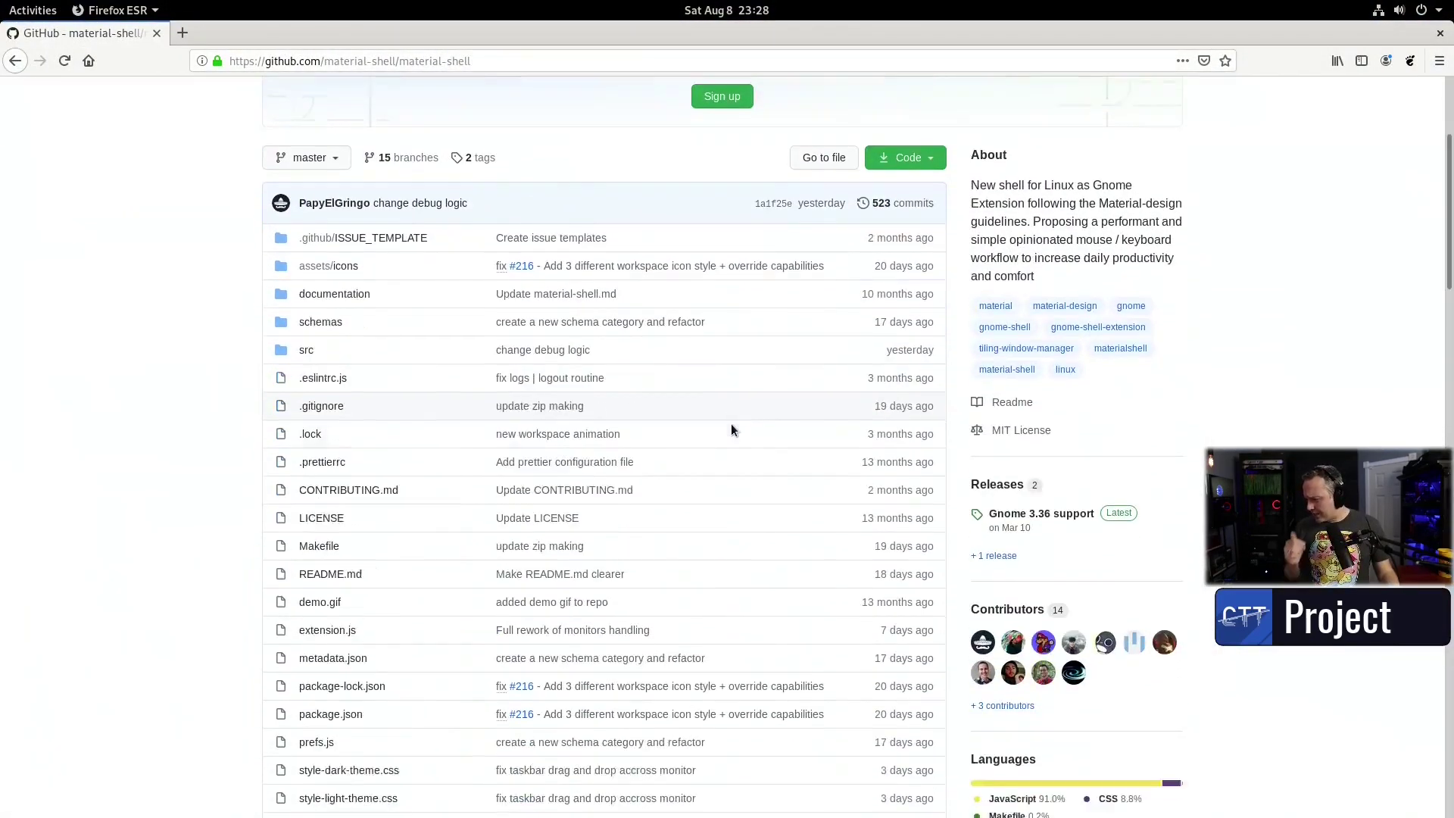
# Step: Scroll the material-shell README down to its Installation section's gnome-extensions enable command
pyautogui.scroll(-10, 731, 430)
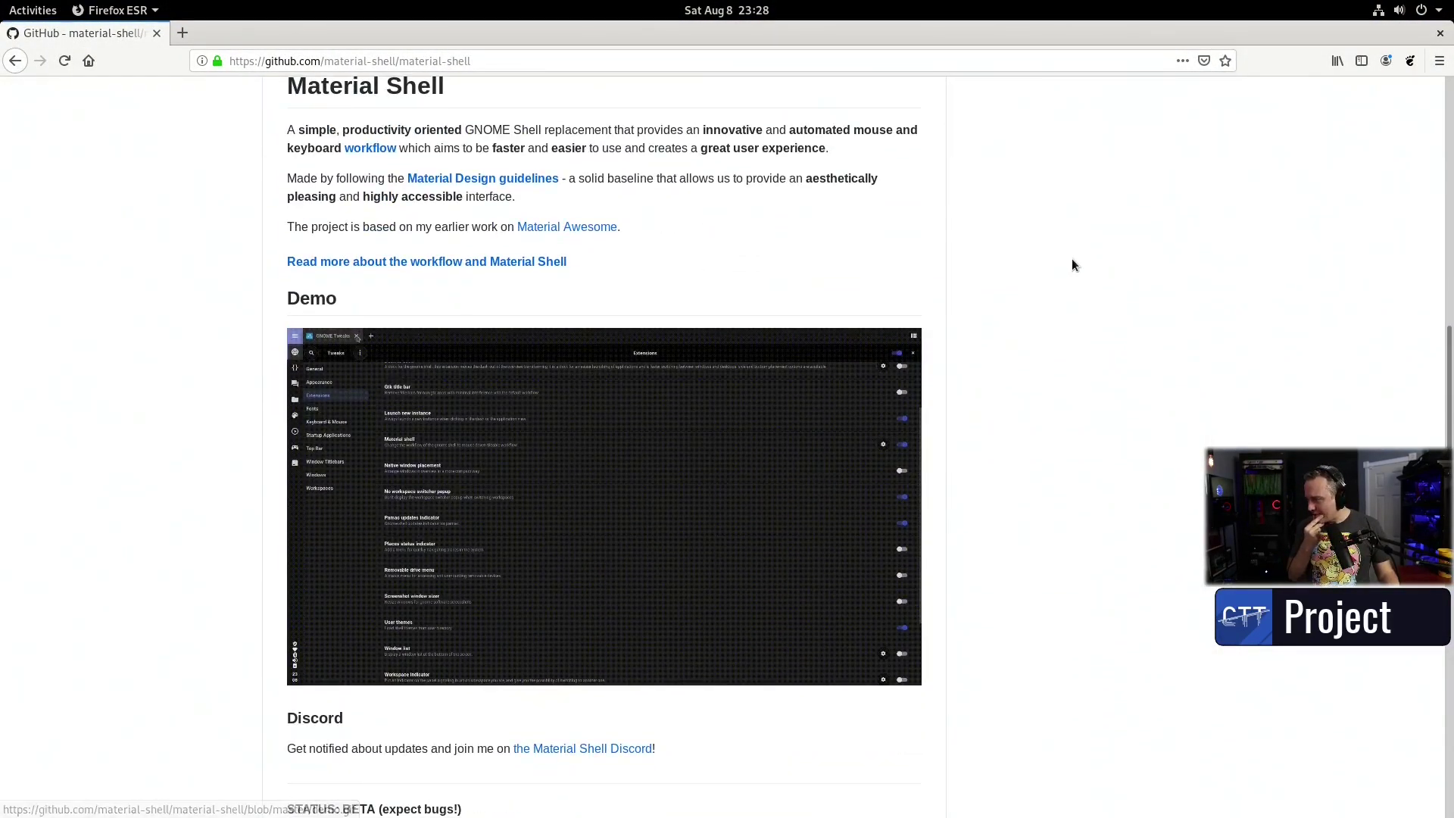
pyautogui.scroll(-3, 915, 260)
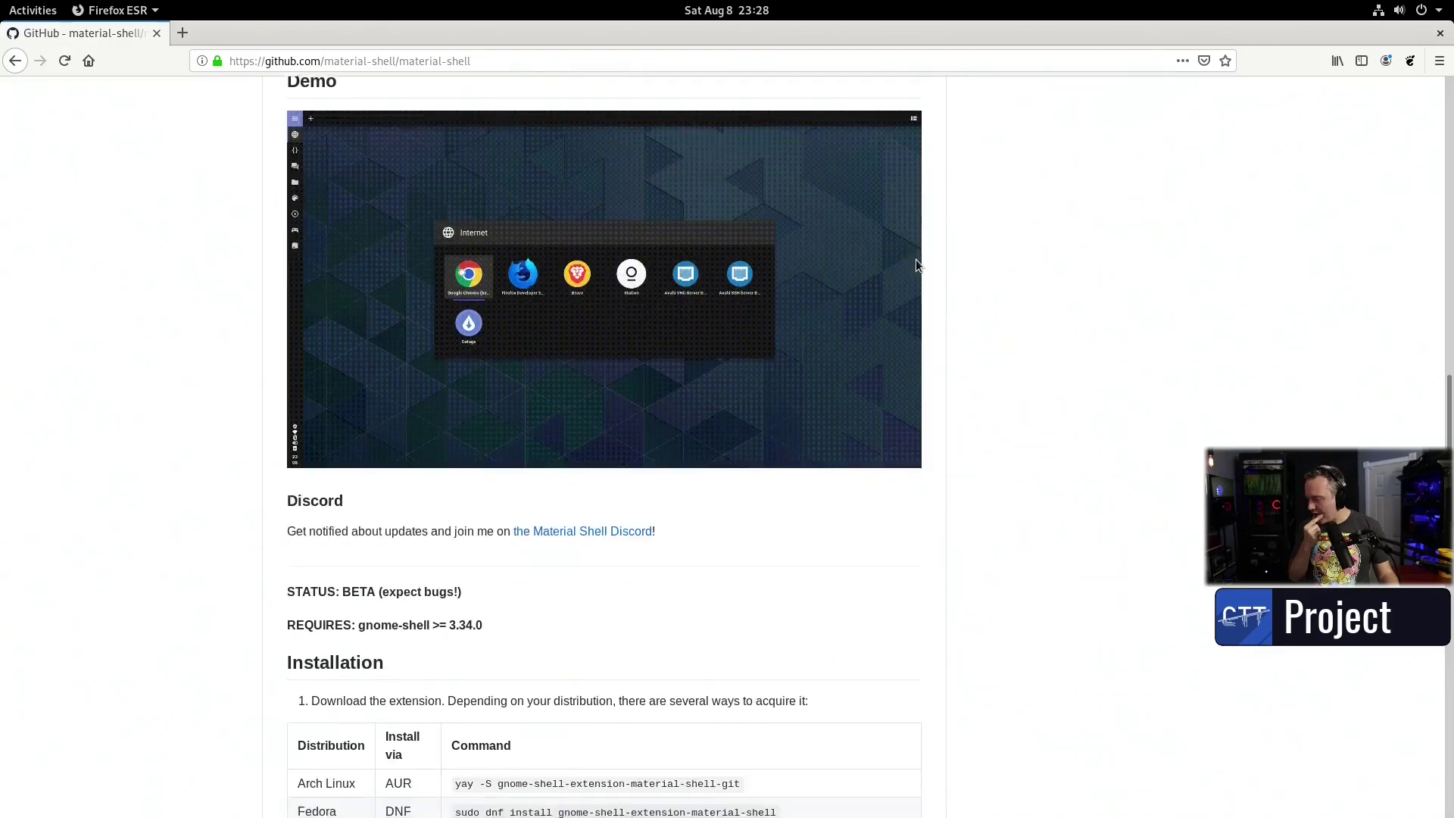
pyautogui.scroll(-6, 915, 259)
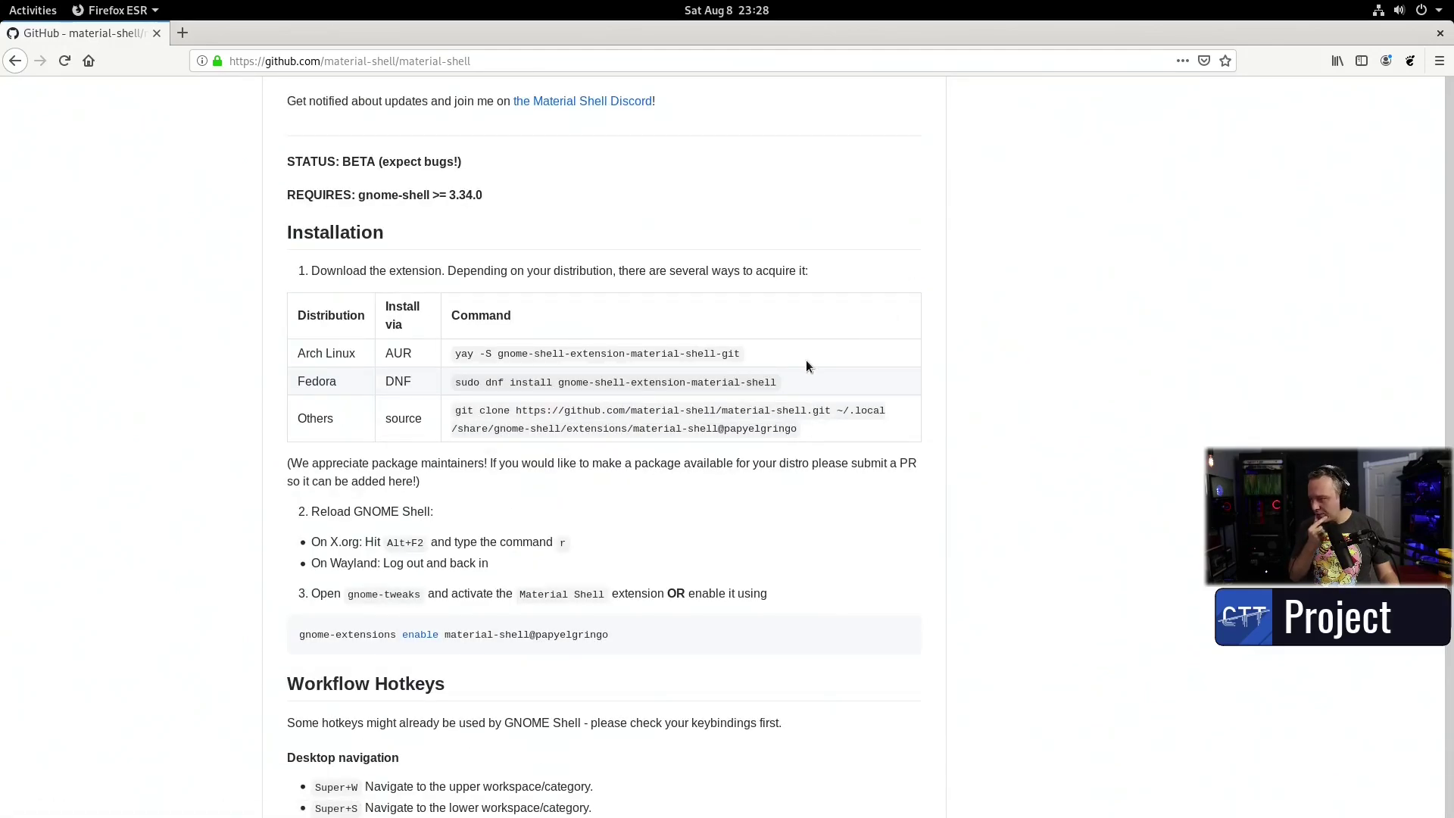
pyautogui.scroll(-1, 804, 366)
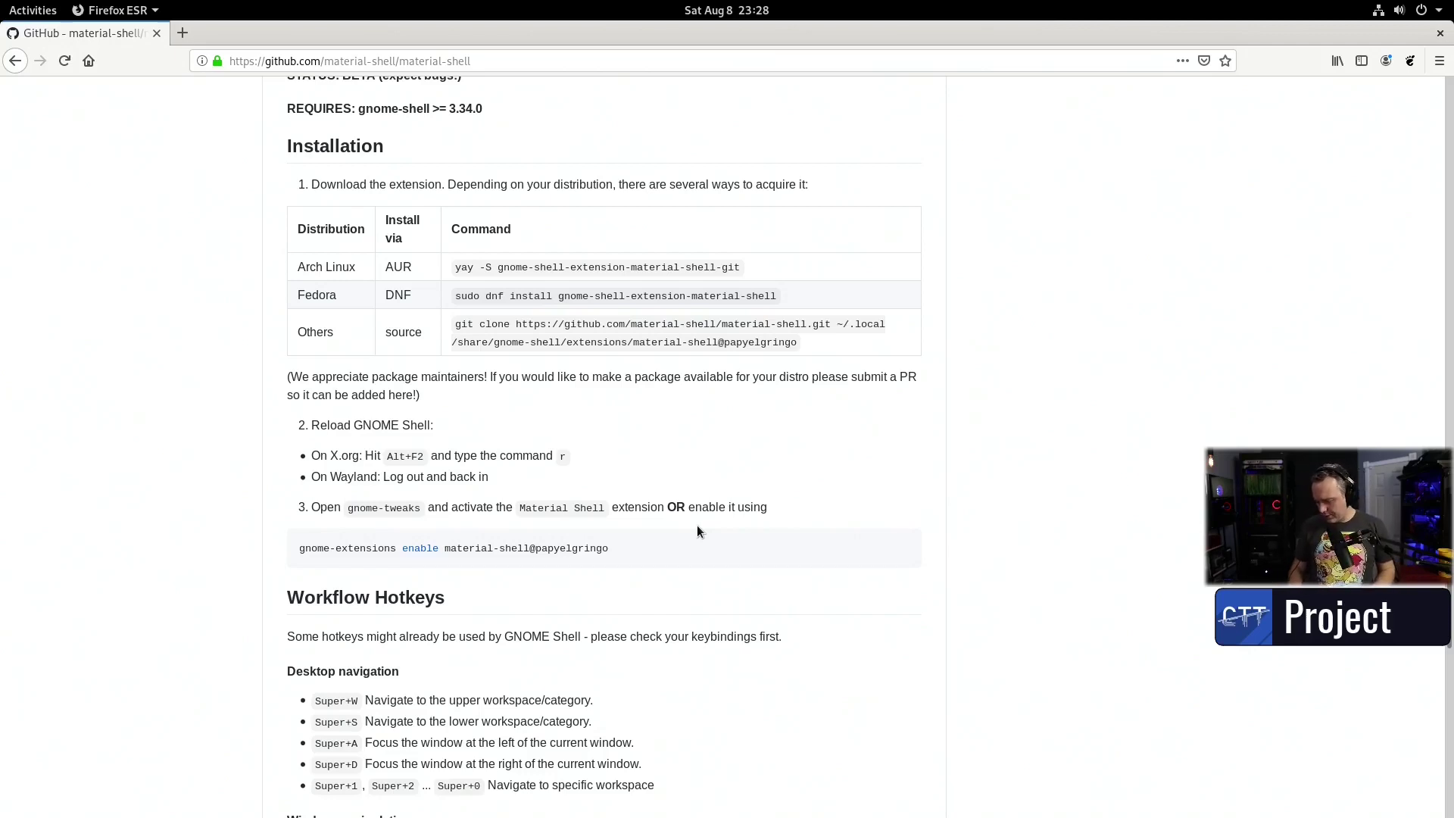
pyautogui.hotkey('alt', 'F2')
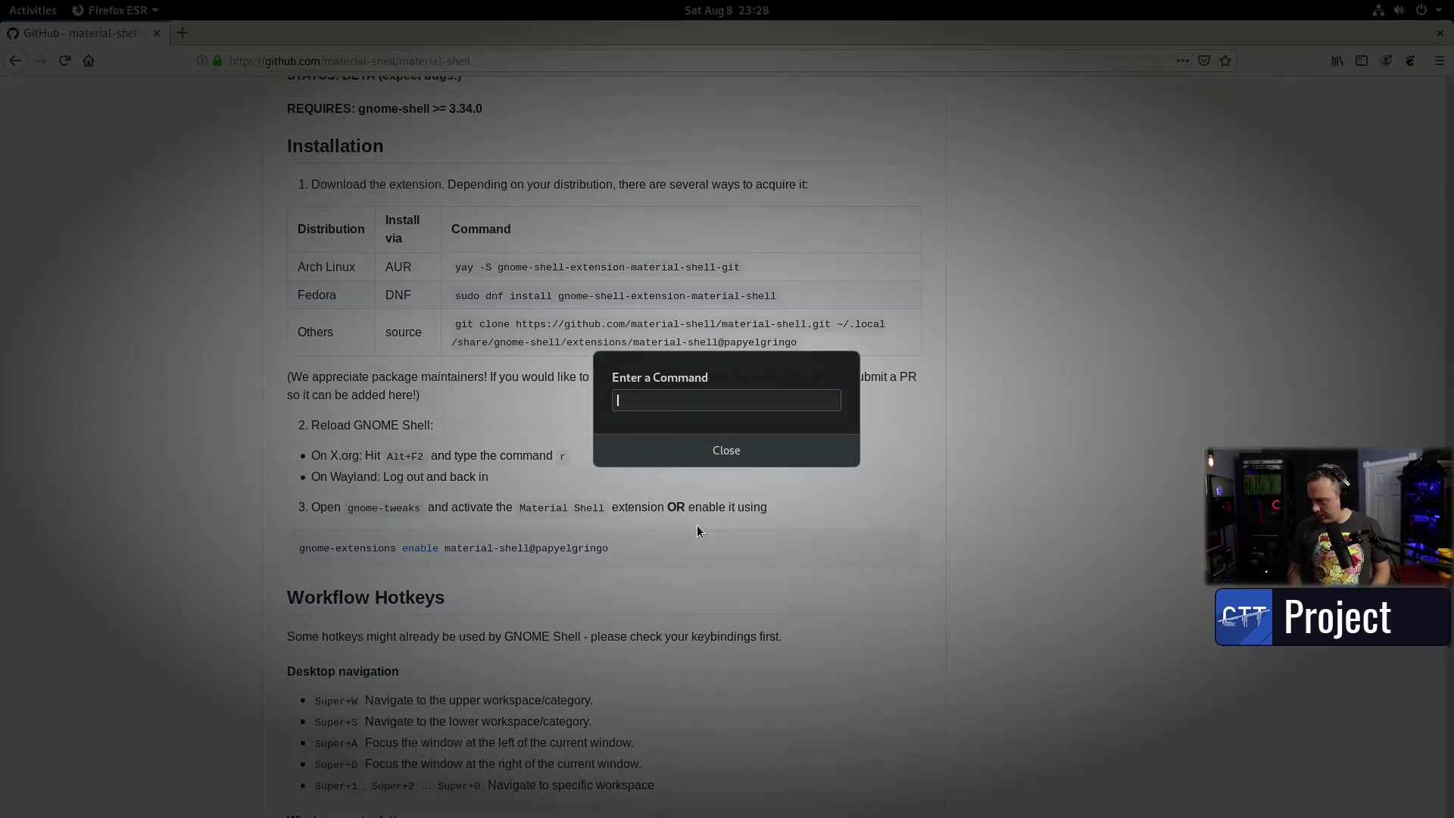
pyautogui.write('r')
pyautogui.press('Return')
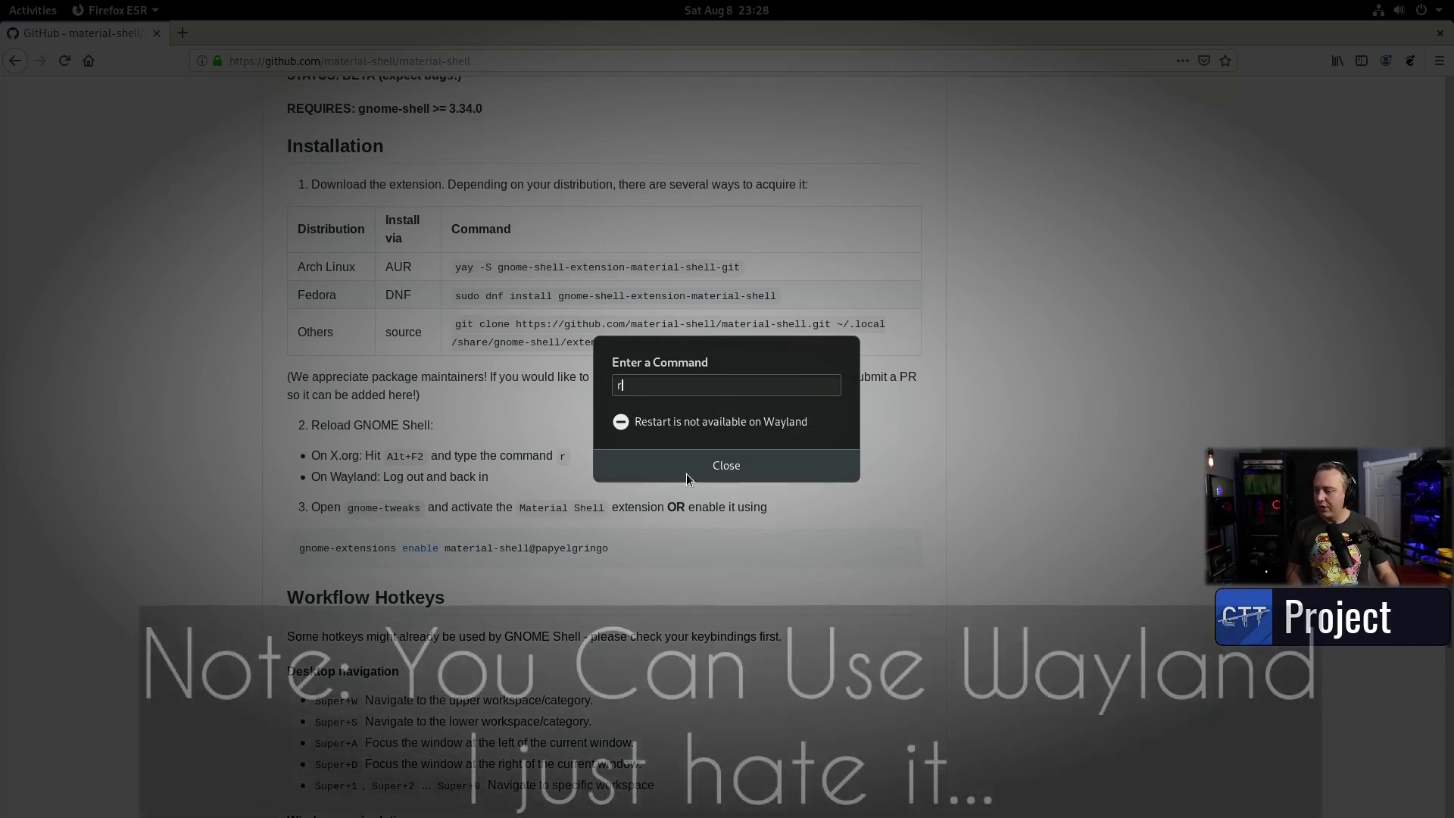
pyautogui.click(686, 474)
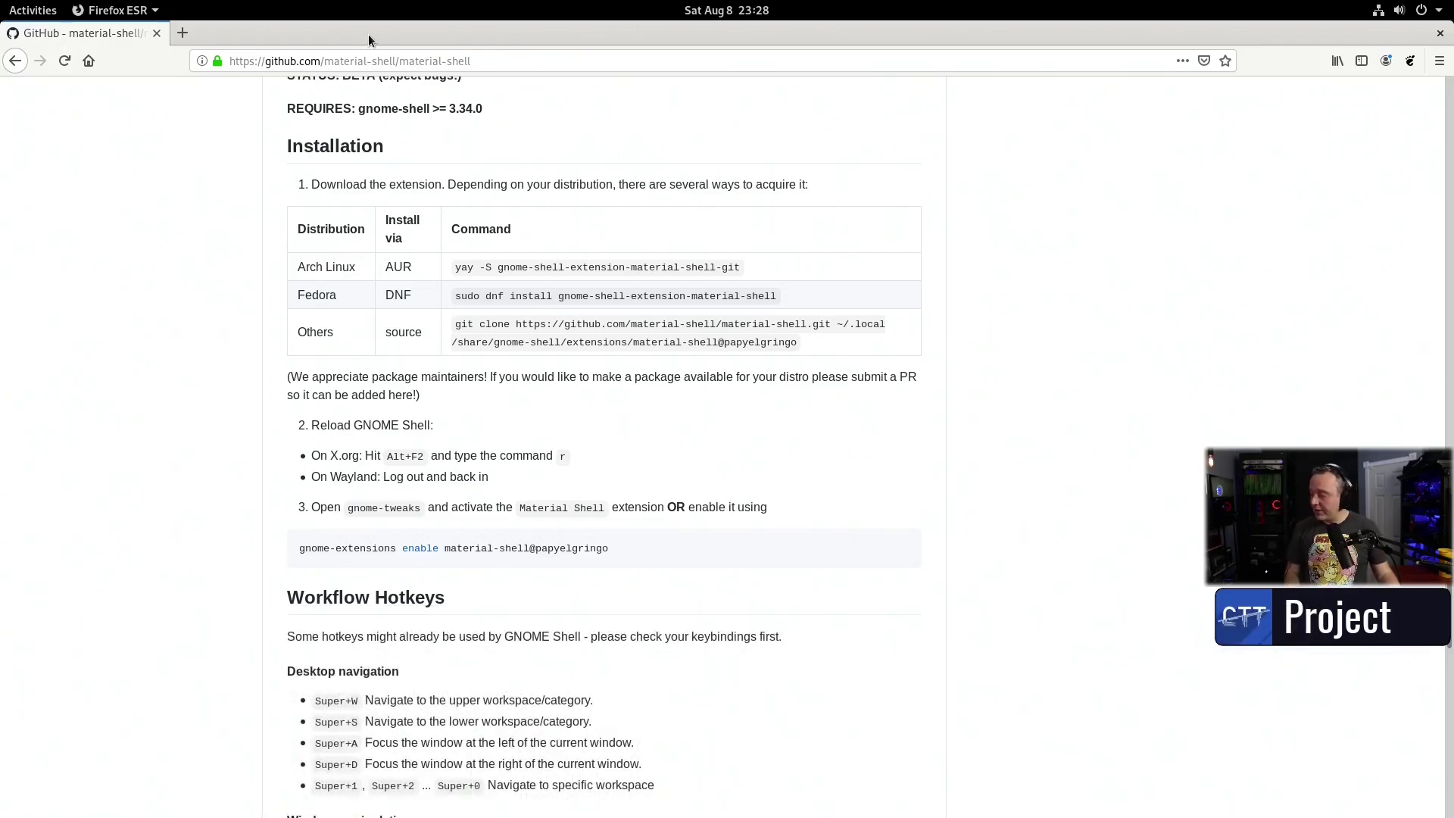
# Step: Open /etc/gdm3/daemon.conf in vim as root with sudo vim daemon.conf
pyautogui.click(182, 32)
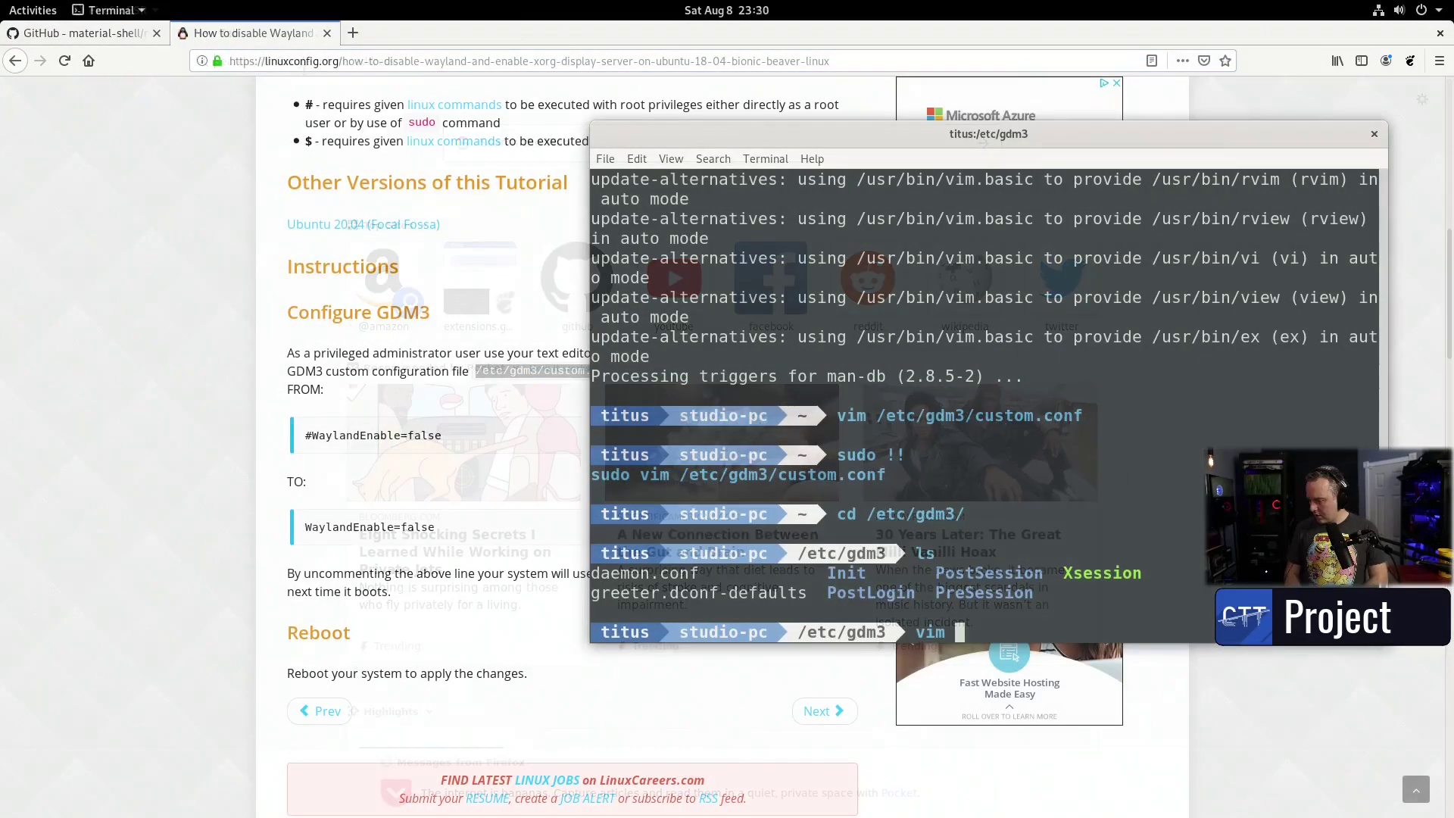
pyautogui.press('BackSpace')
pyautogui.press('BackSpace')
pyautogui.press('BackSpace')
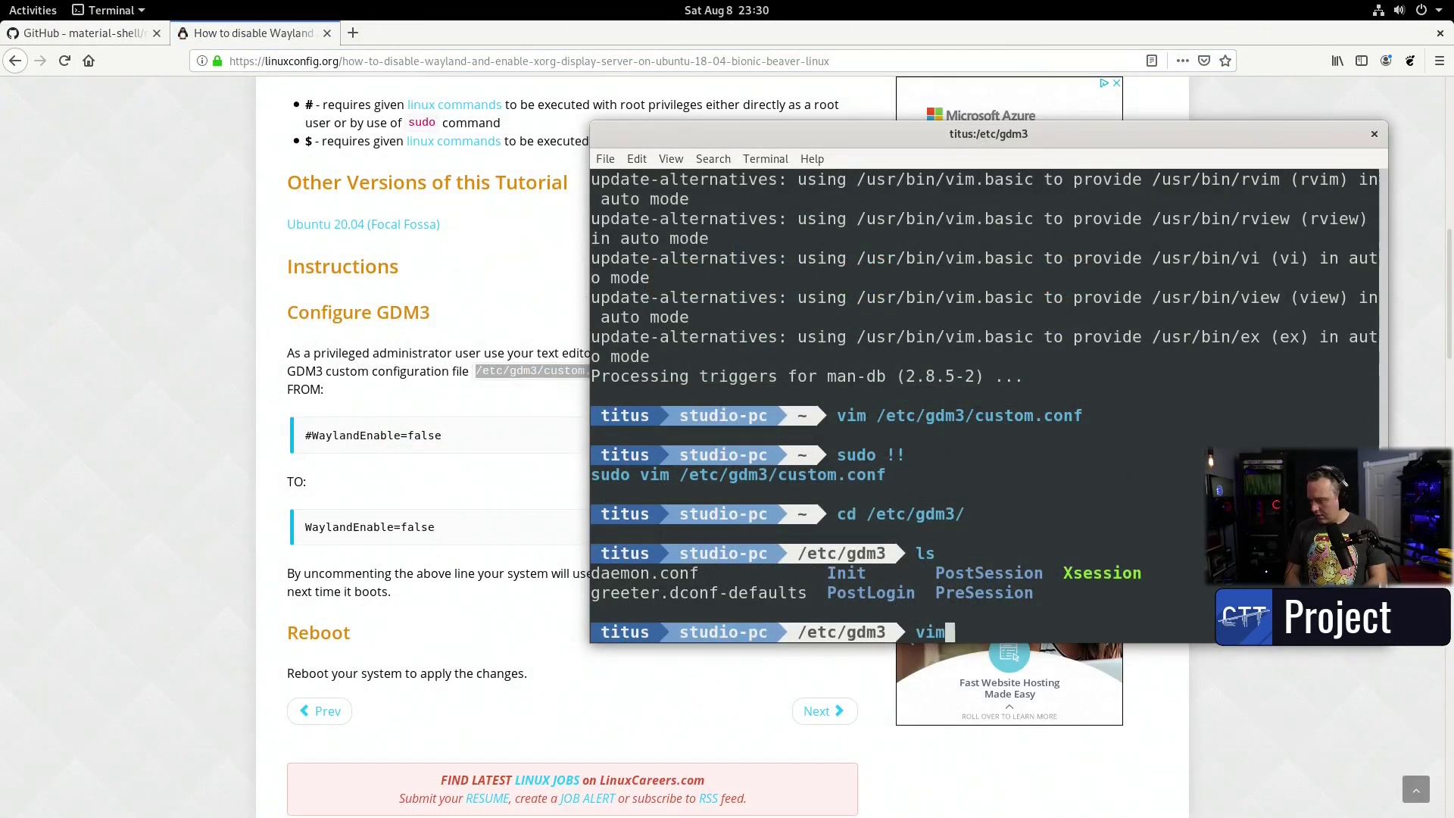
pyautogui.press('BackSpace')
pyautogui.write('sudo')
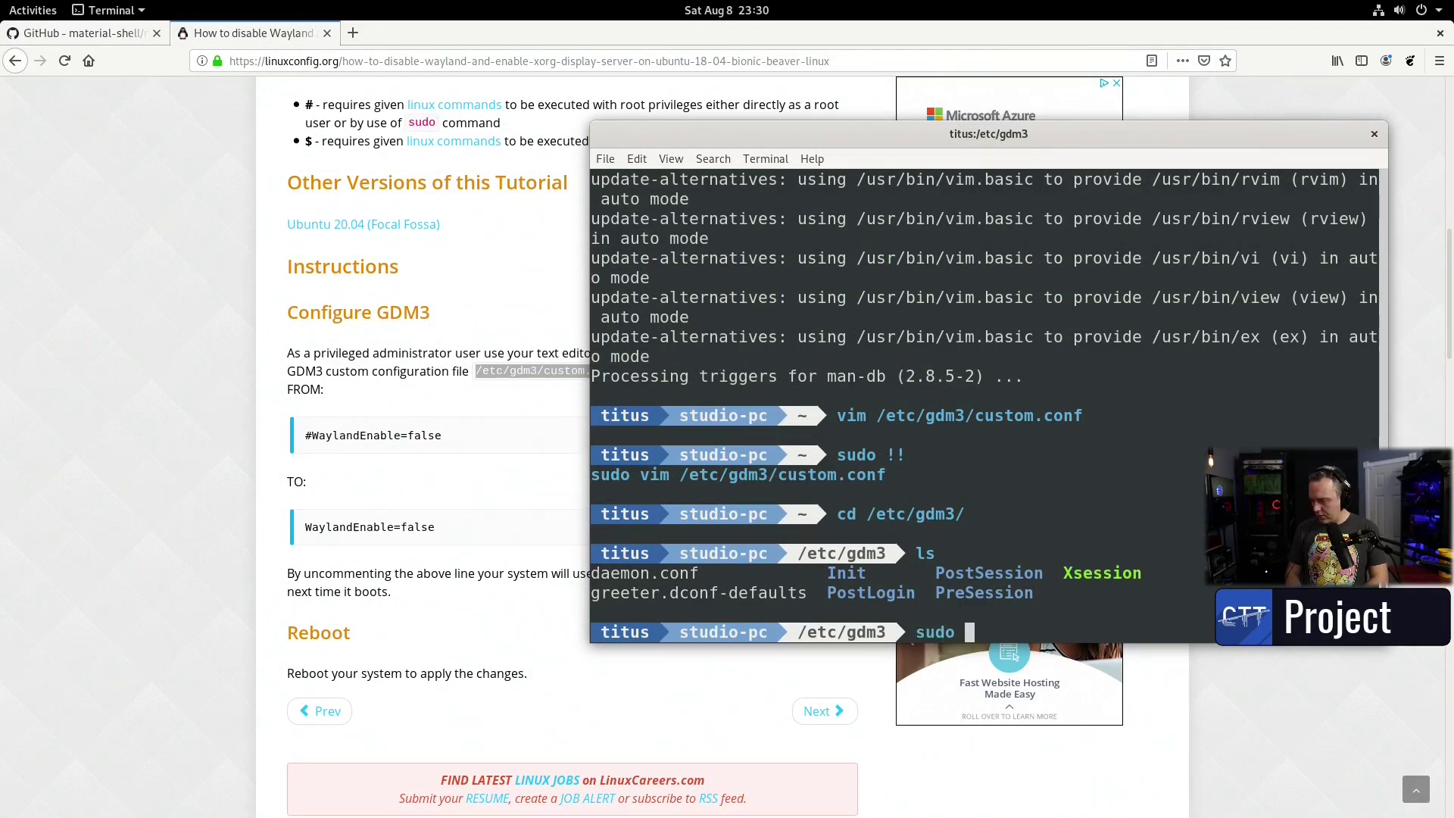
pyautogui.write(' vim daemon.conf')
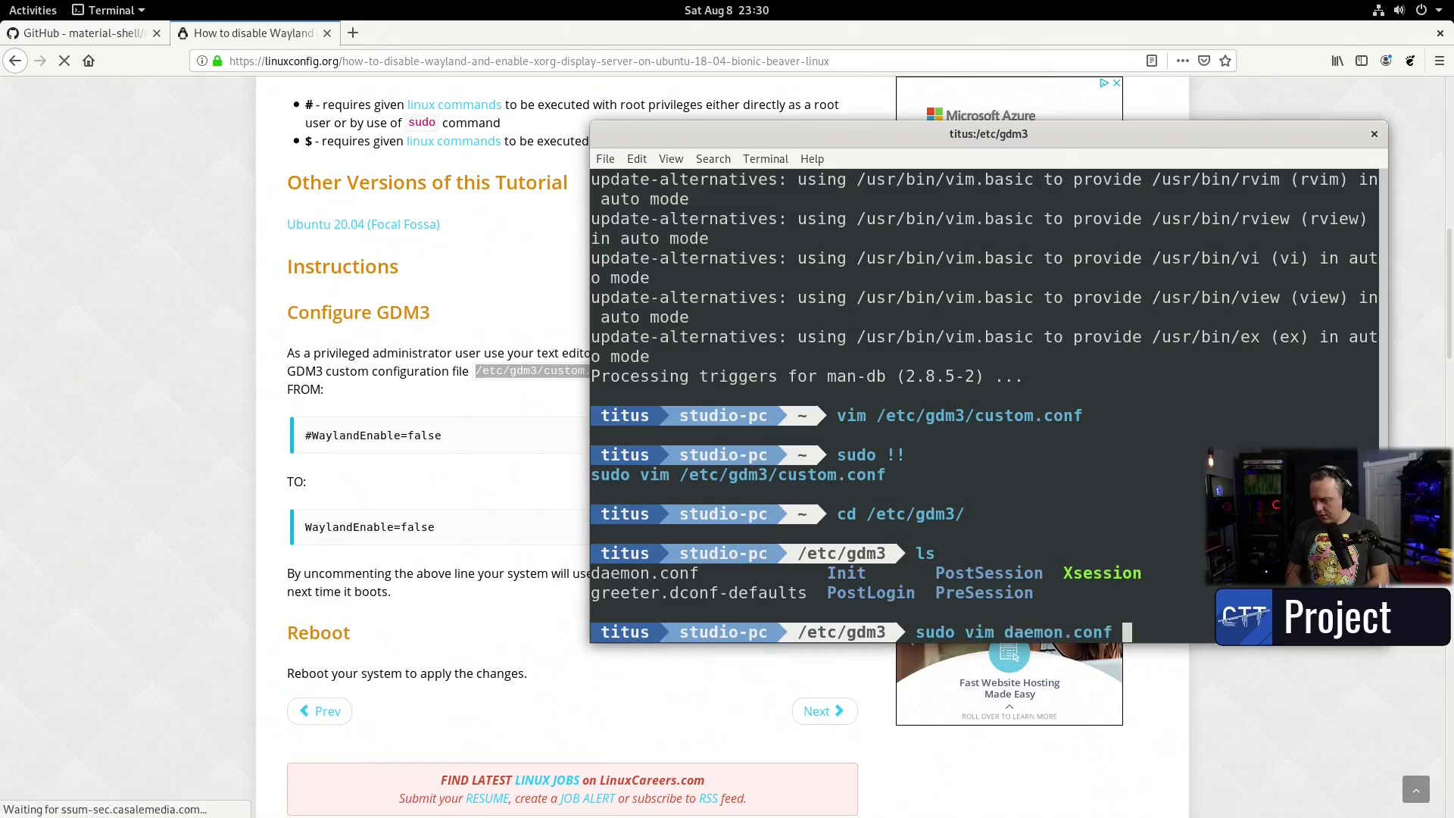
pyautogui.press('Return')
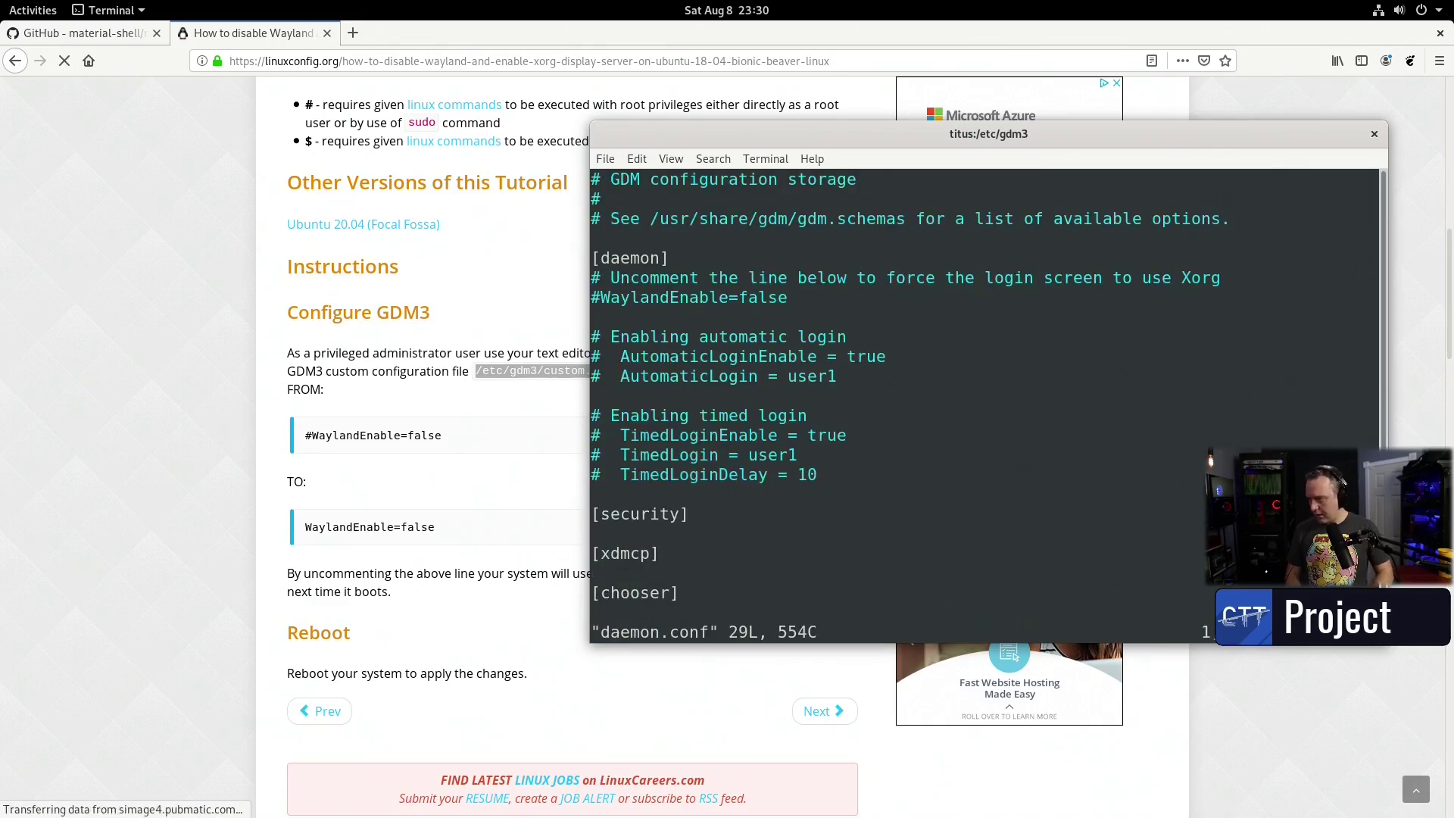
# Step: Delete the # before WaylandEnable=false and quit vim
pyautogui.press('Down')
pyautogui.press('Down')
pyautogui.press('Down')
pyautogui.press('Down')
pyautogui.press('Down')
pyautogui.press('Down')
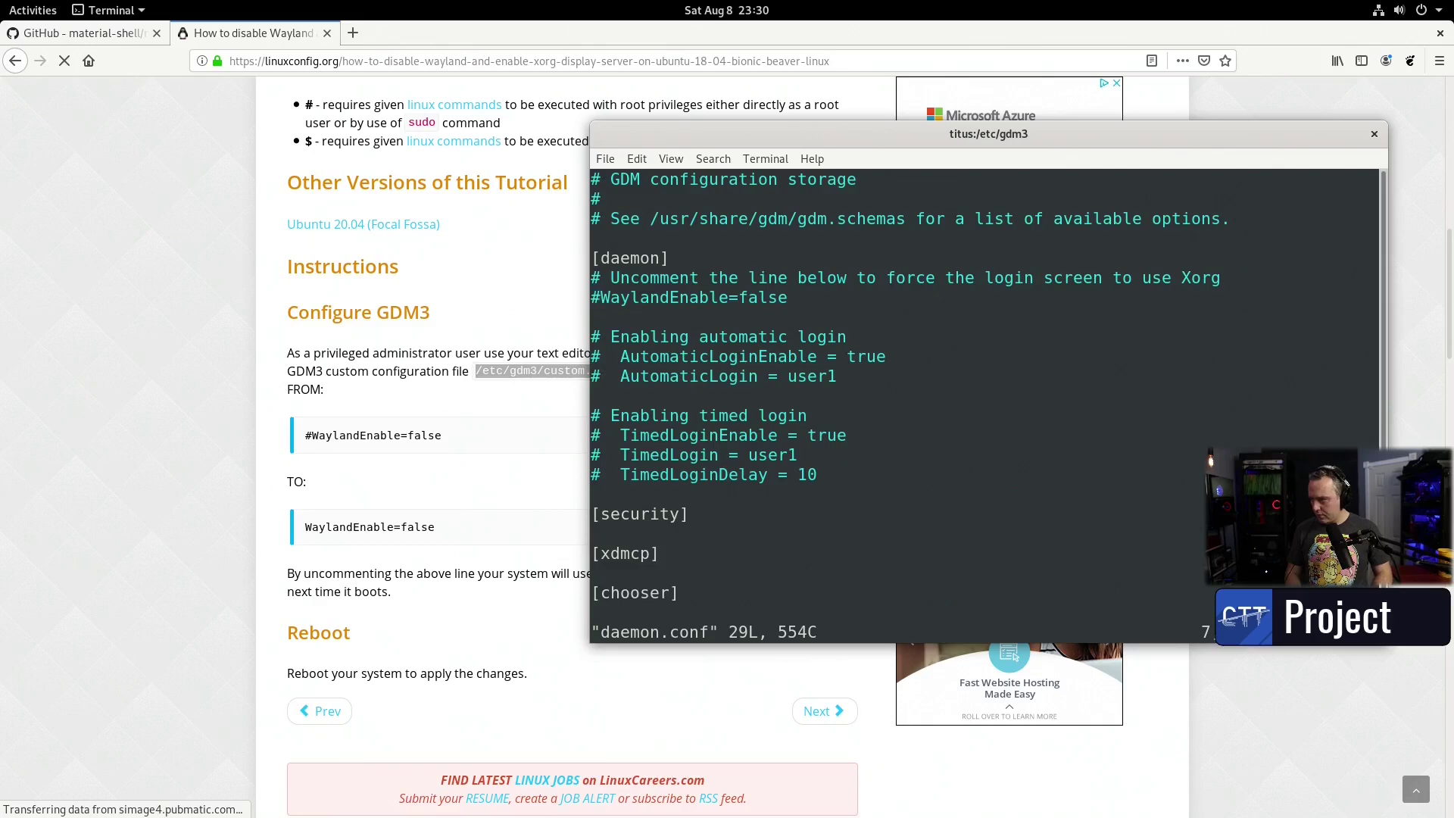
pyautogui.press('x')
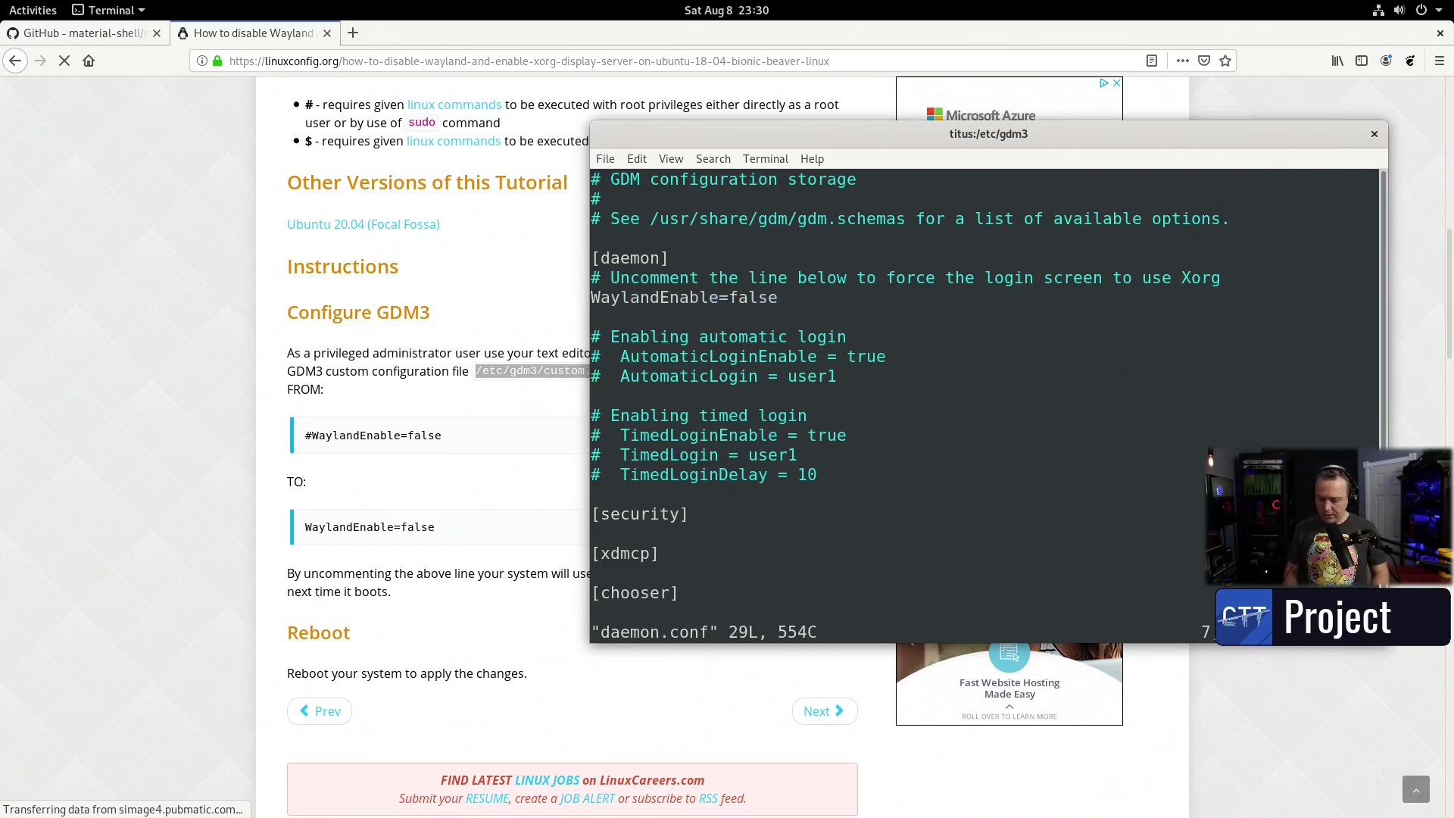
pyautogui.write(':q')
pyautogui.press('Return')
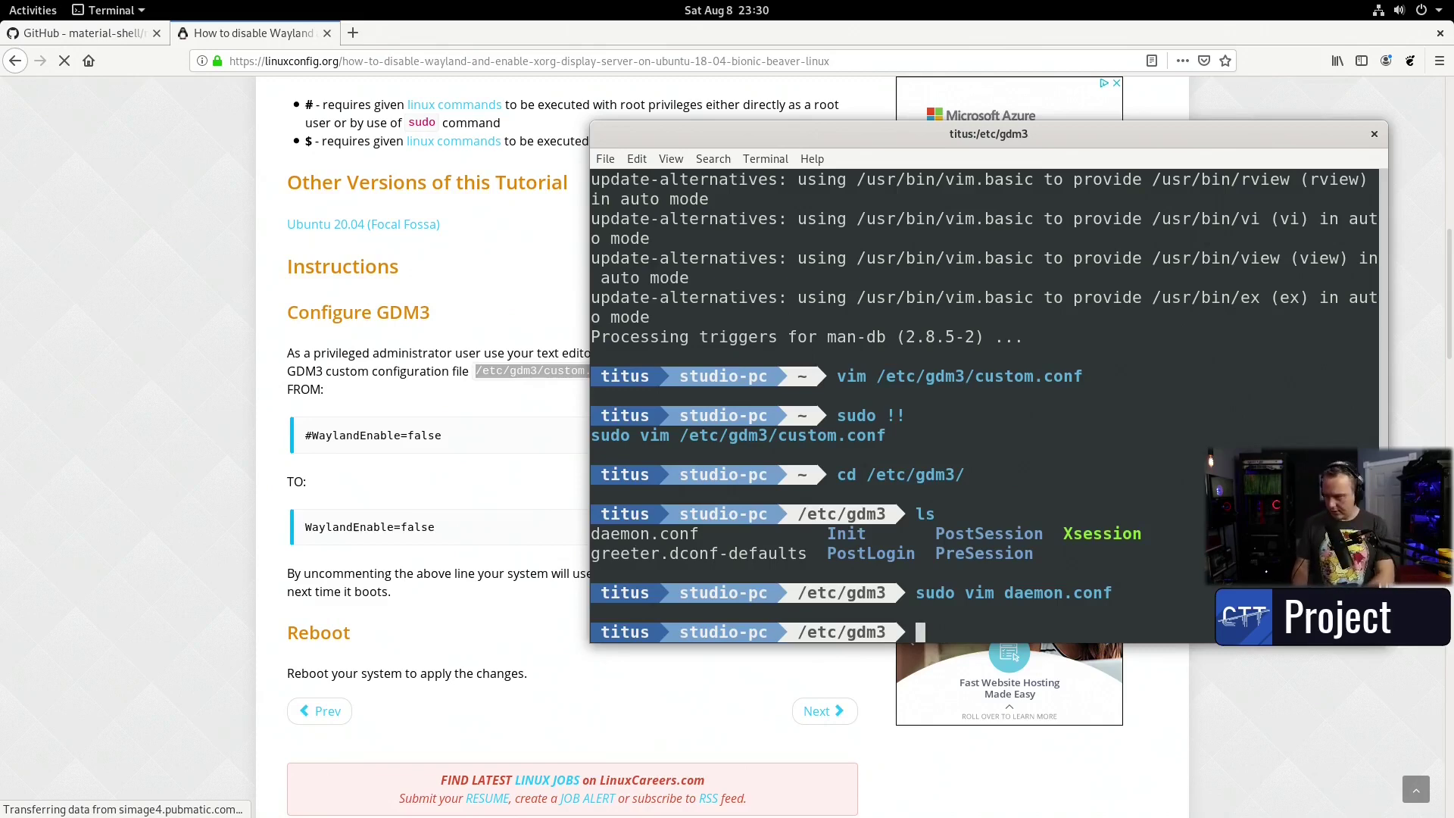
# Step: Exit the terminal and close the Wayland guide tab in Firefox
pyautogui.write('exit')
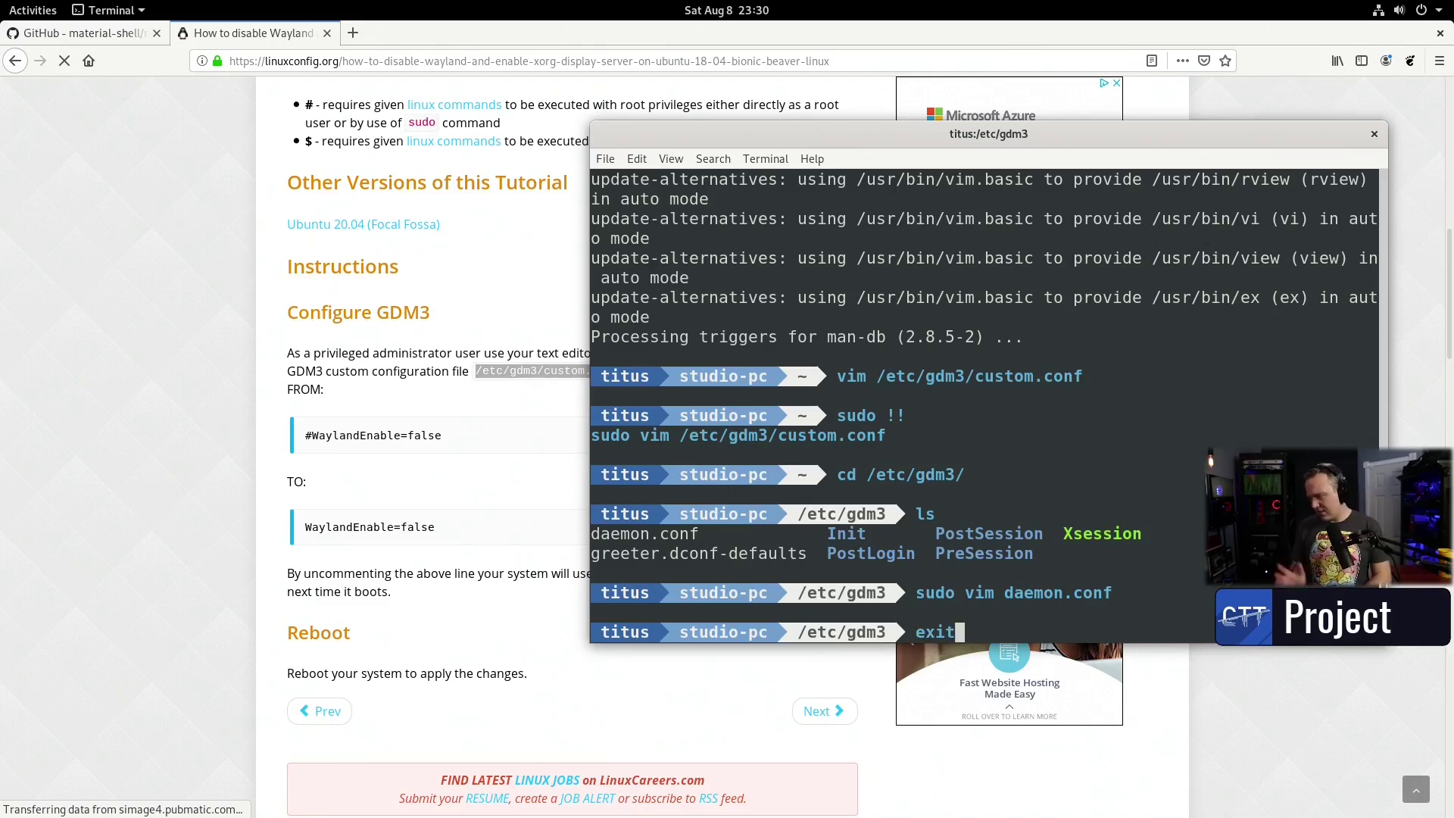
pyautogui.press('Return')
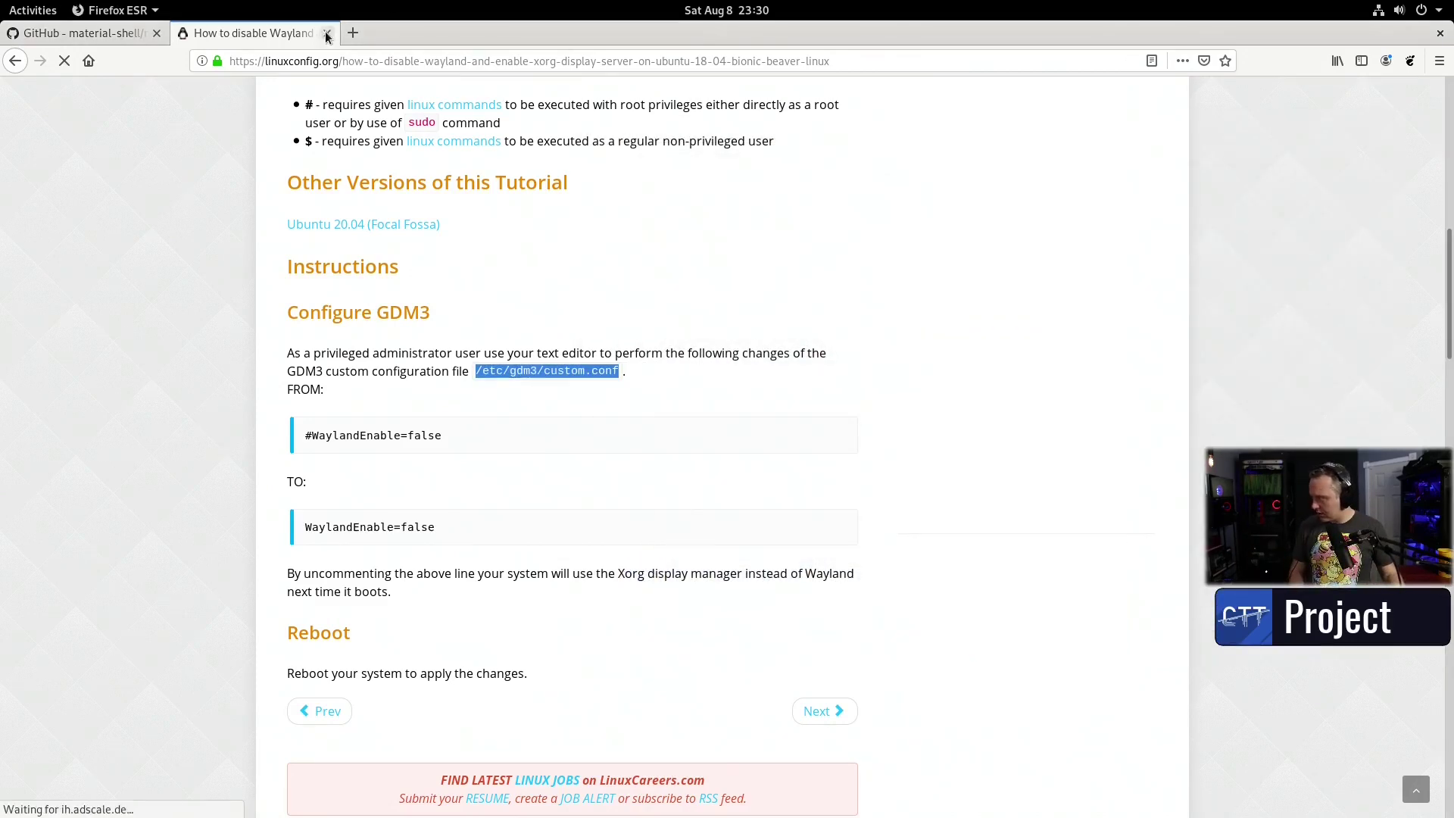
pyautogui.click(327, 33)
# Step: Close the GitHub tab and Firefox, then restart the computer from the system menu's power options
pyautogui.click(157, 34)
pyautogui.click(1409, 9)
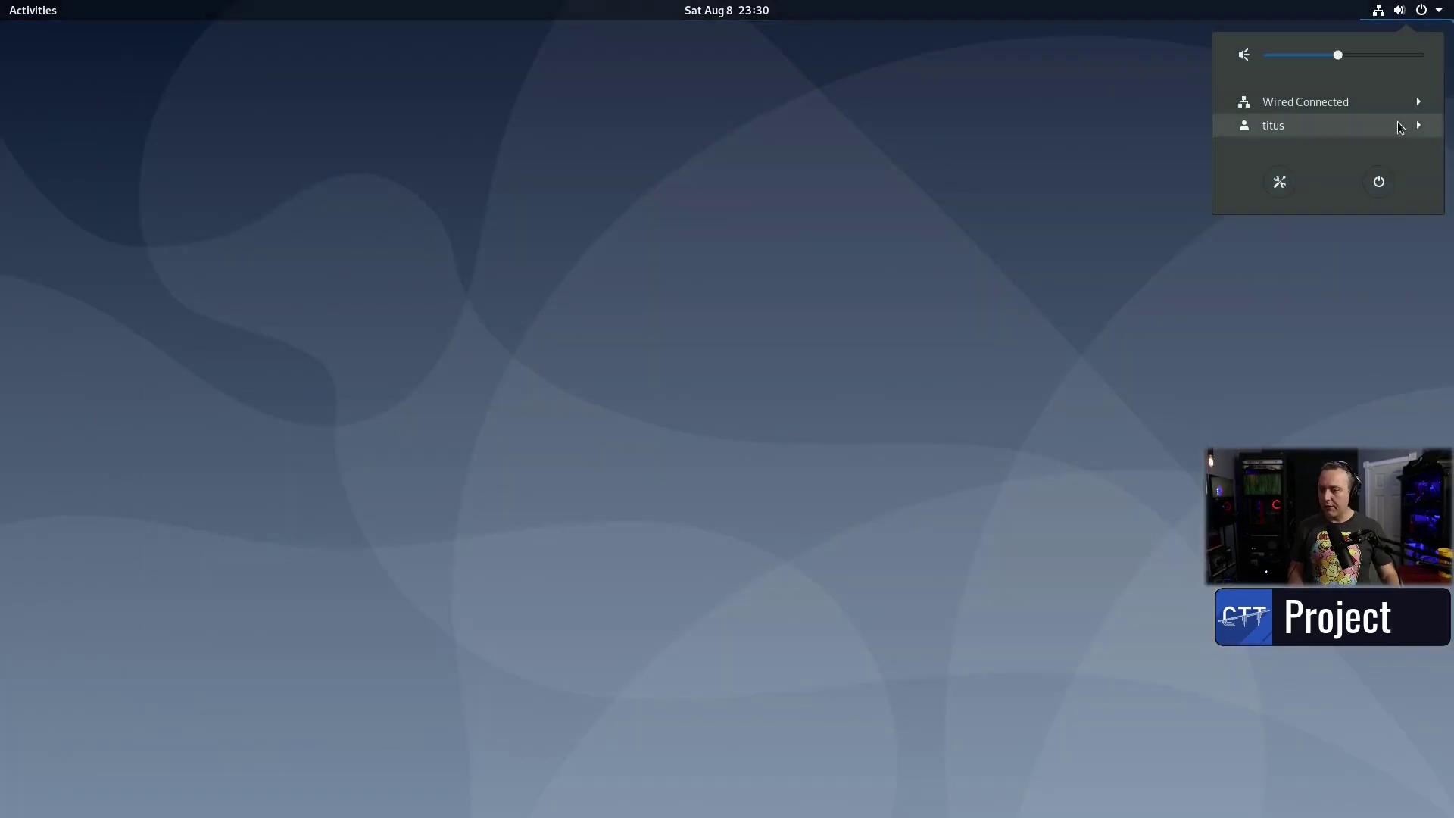
pyautogui.click(1379, 182)
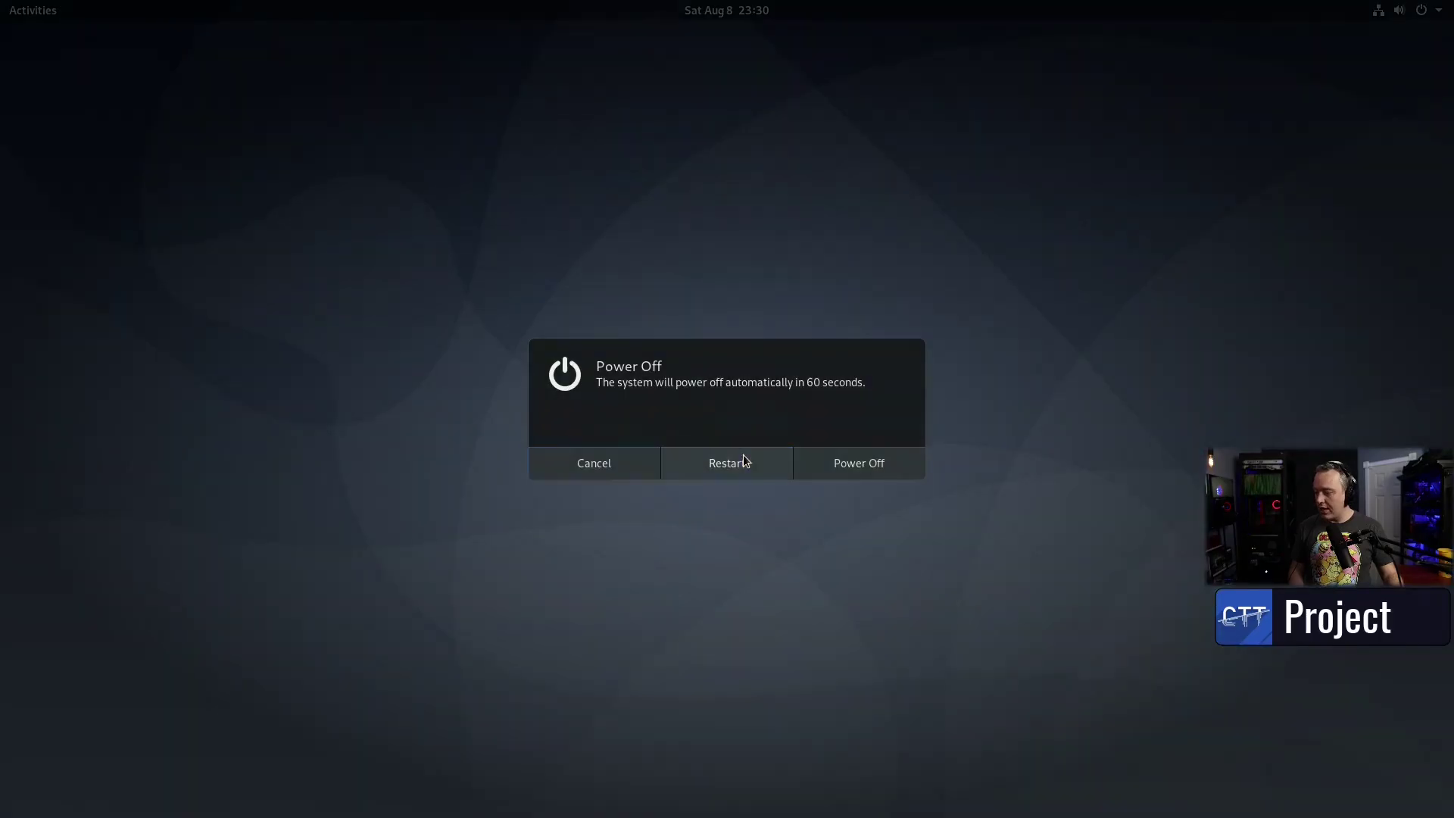
pyautogui.click(743, 462)
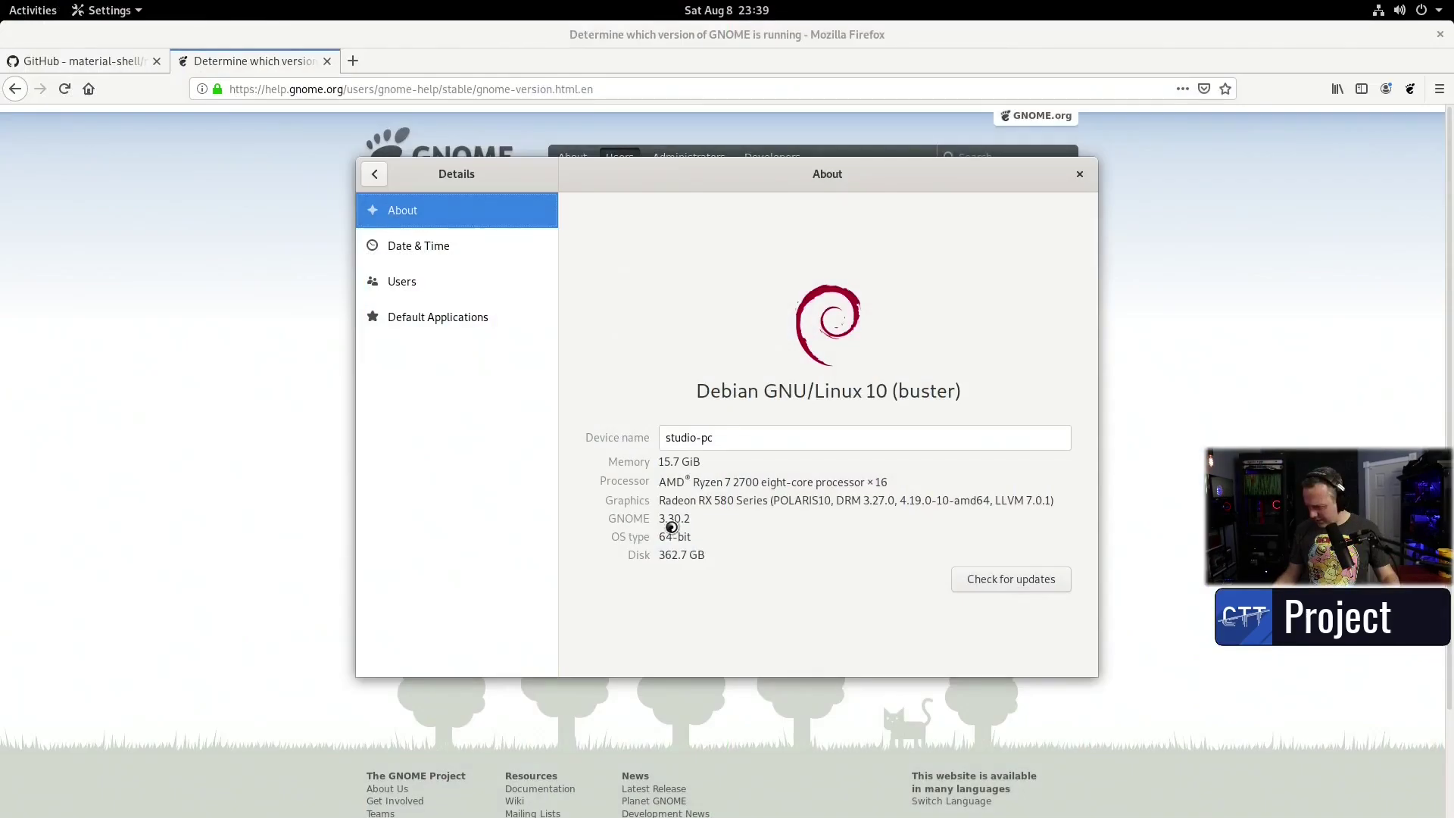
# Step: Check GNOME version 3.30.2 in Settings About, close it, and start typing sudo apt install in Terminal
pyautogui.moveTo(693, 519); pyautogui.dragTo(638, 522)
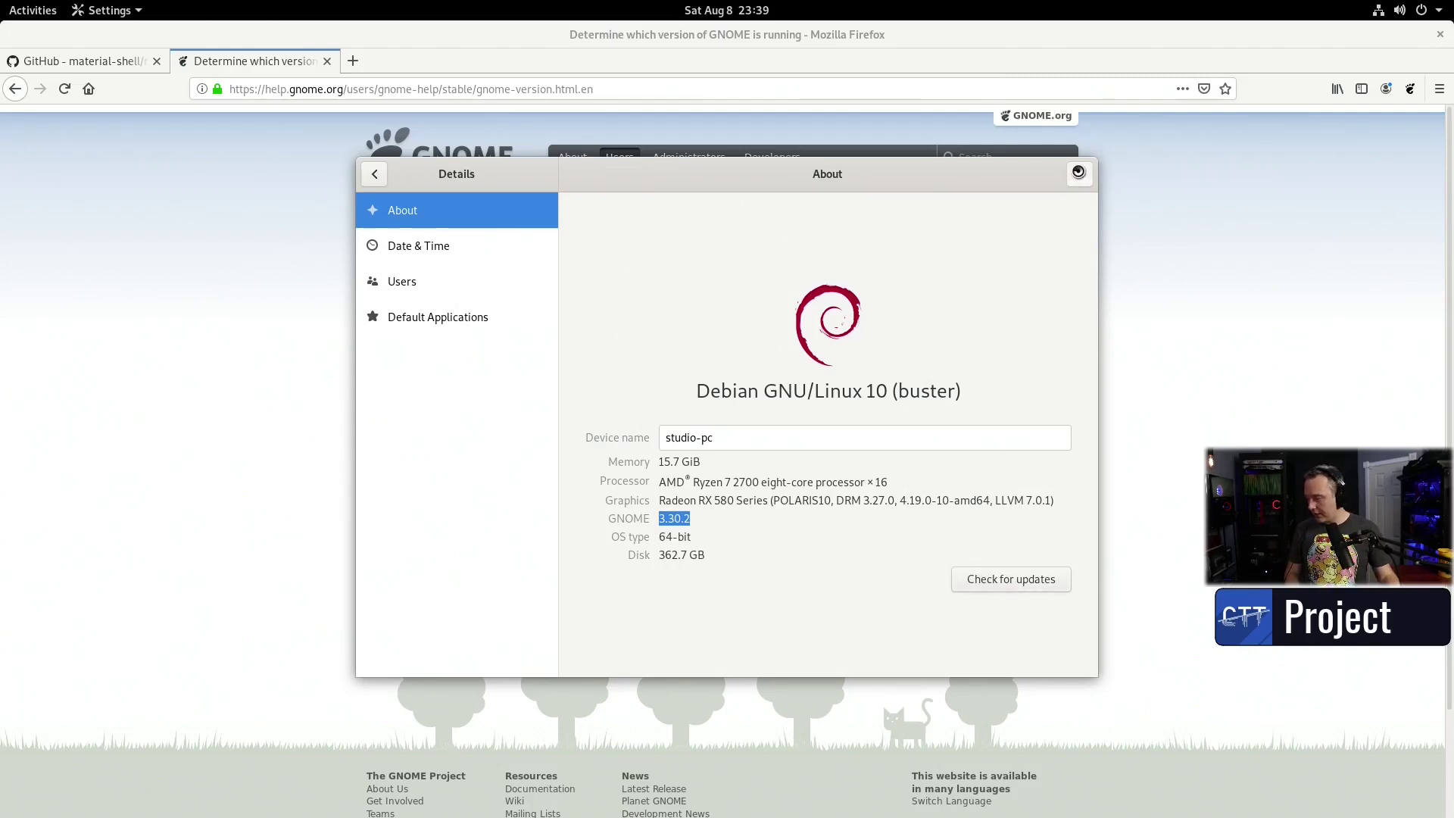
pyautogui.click(1078, 173)
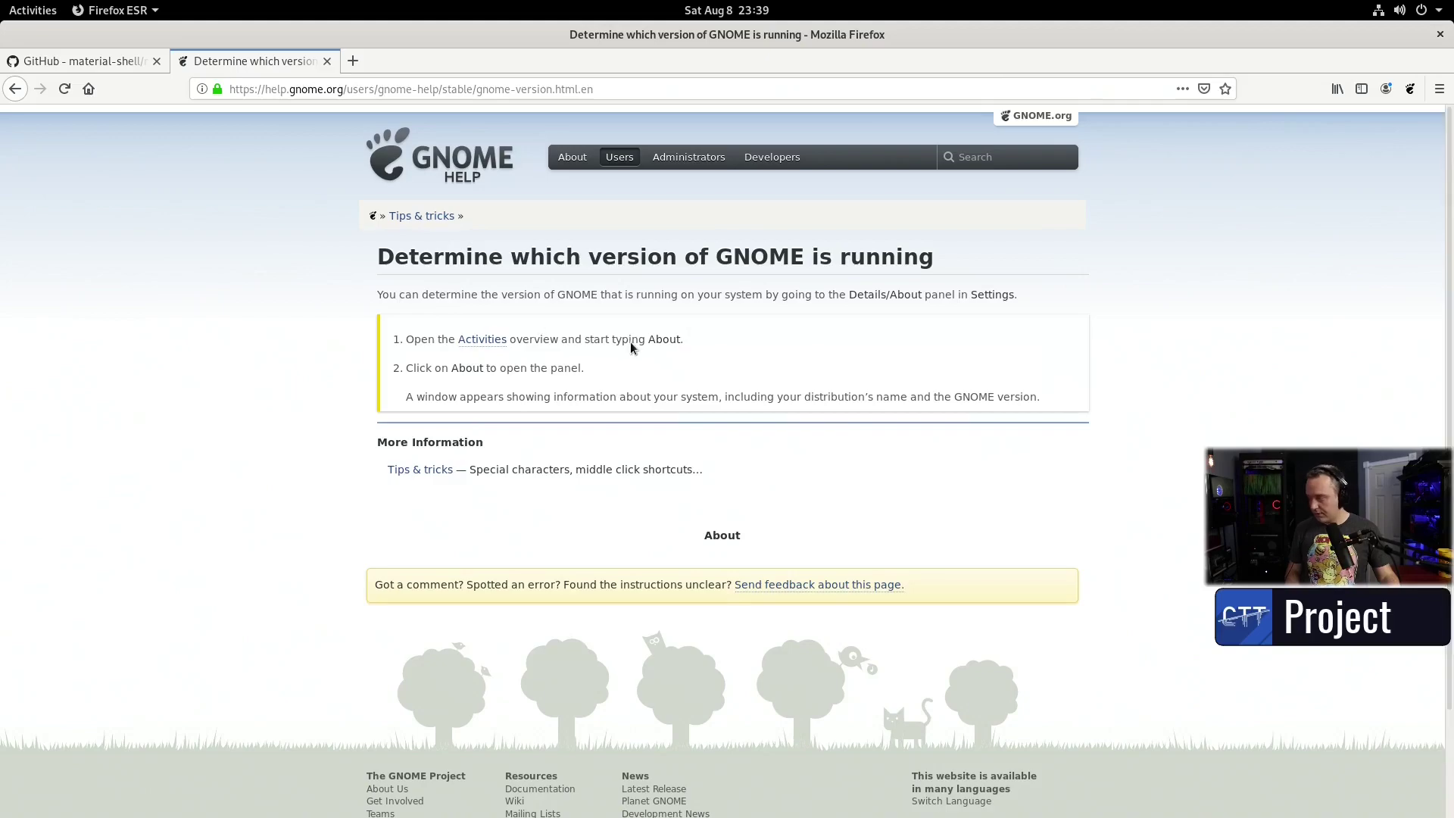
pyautogui.hotkey('alt', 'Tab')
pyautogui.write('sudo apt in')
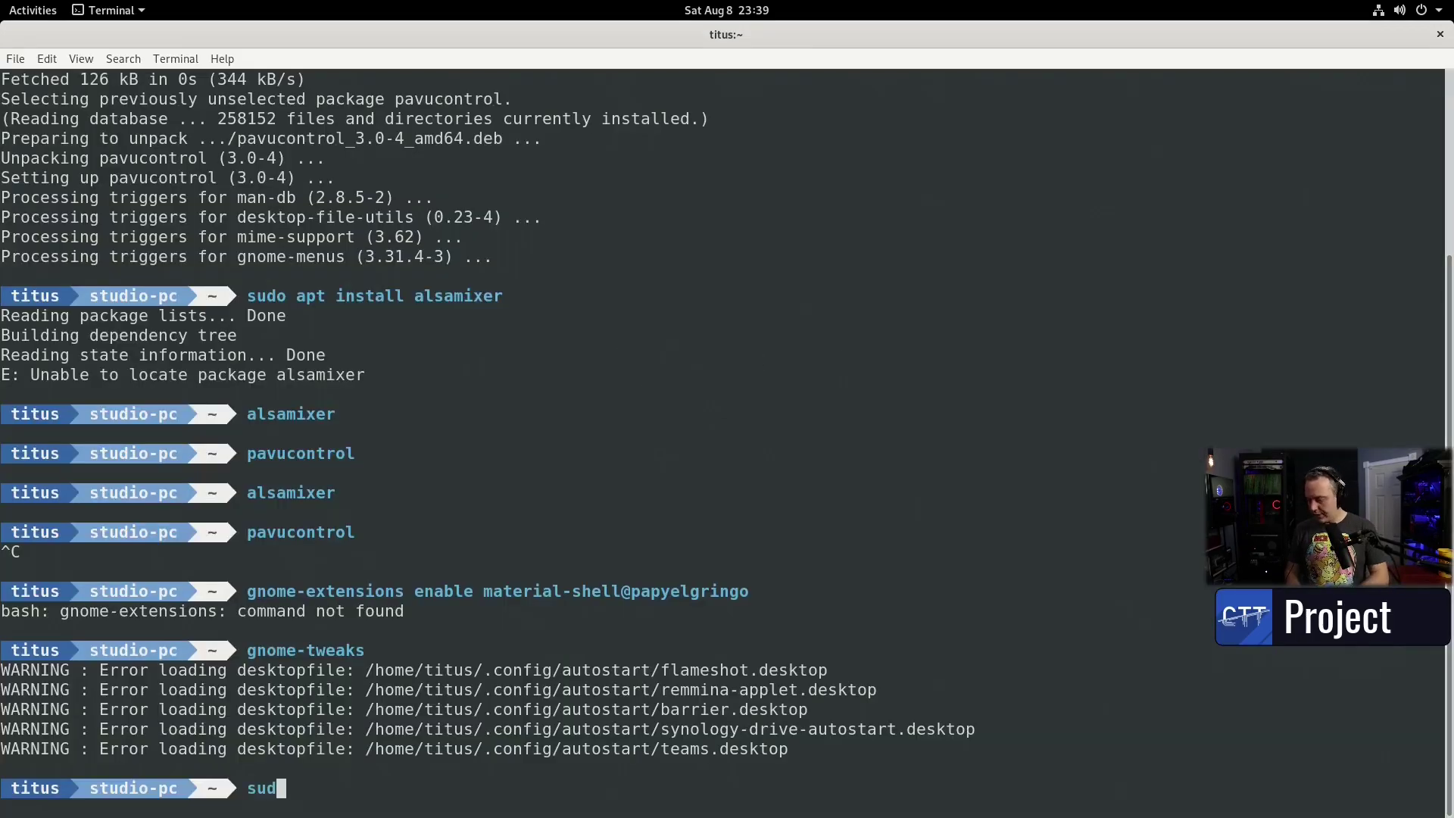
pyautogui.write('stall')
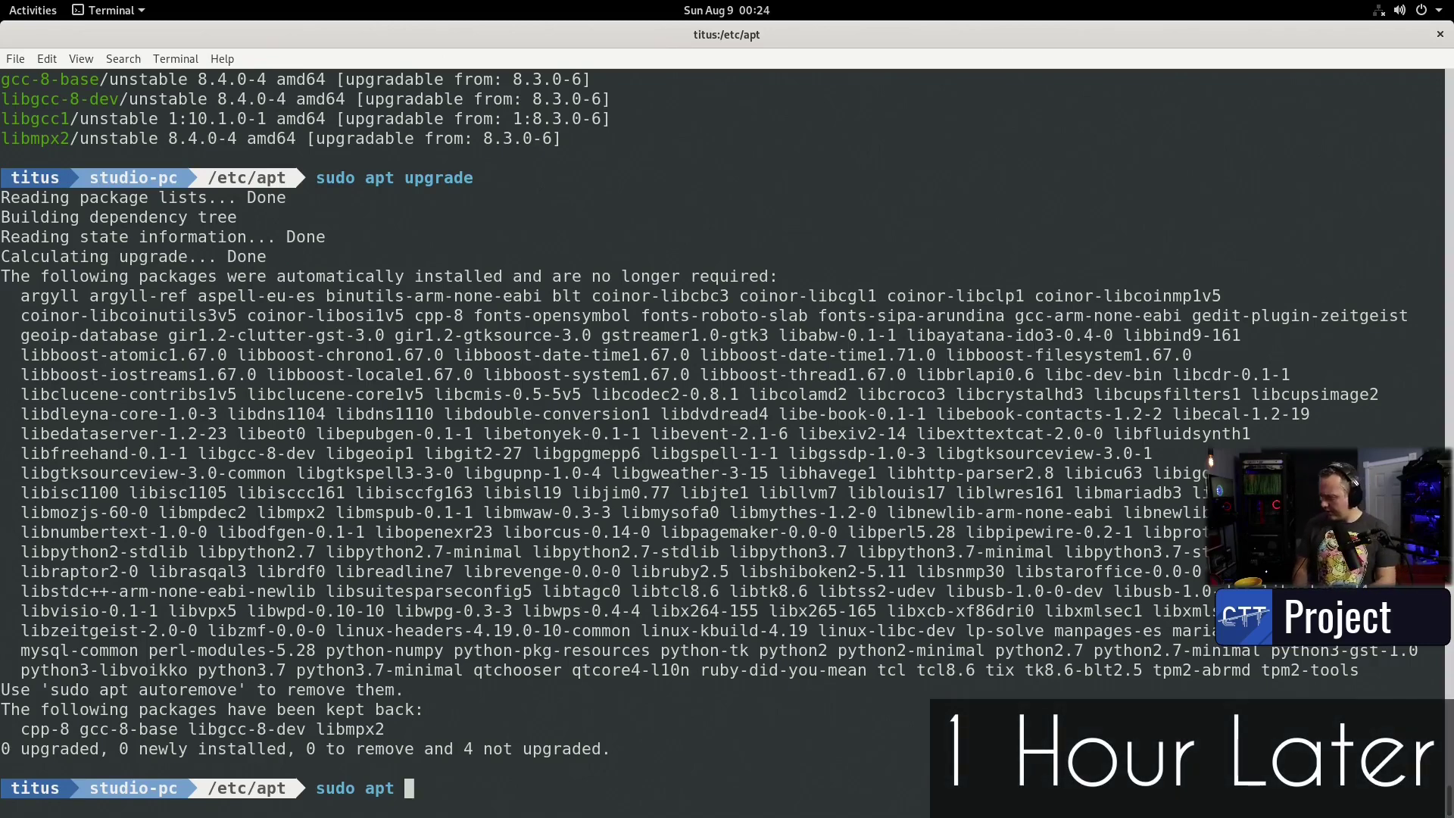
# Step: Clear the partly typed apt command at the terminal prompt
pyautogui.press('BackSpace')
pyautogui.press('BackSpace')
pyautogui.press('BackSpace')
pyautogui.press('BackSpace')
pyautogui.press('BackSpace')
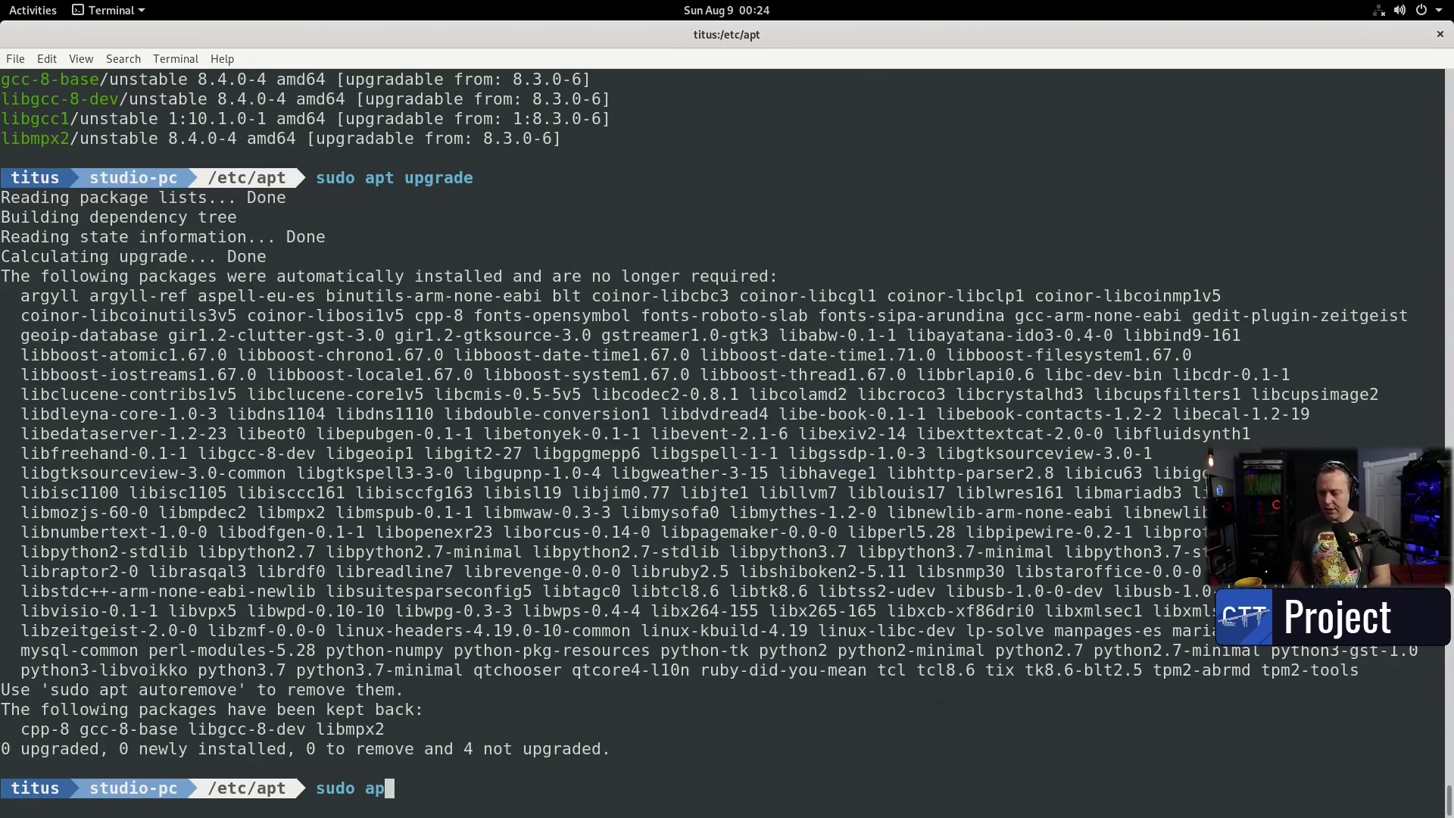
pyautogui.press('BackSpace')
pyautogui.press('BackSpace')
pyautogui.press('BackSpace')
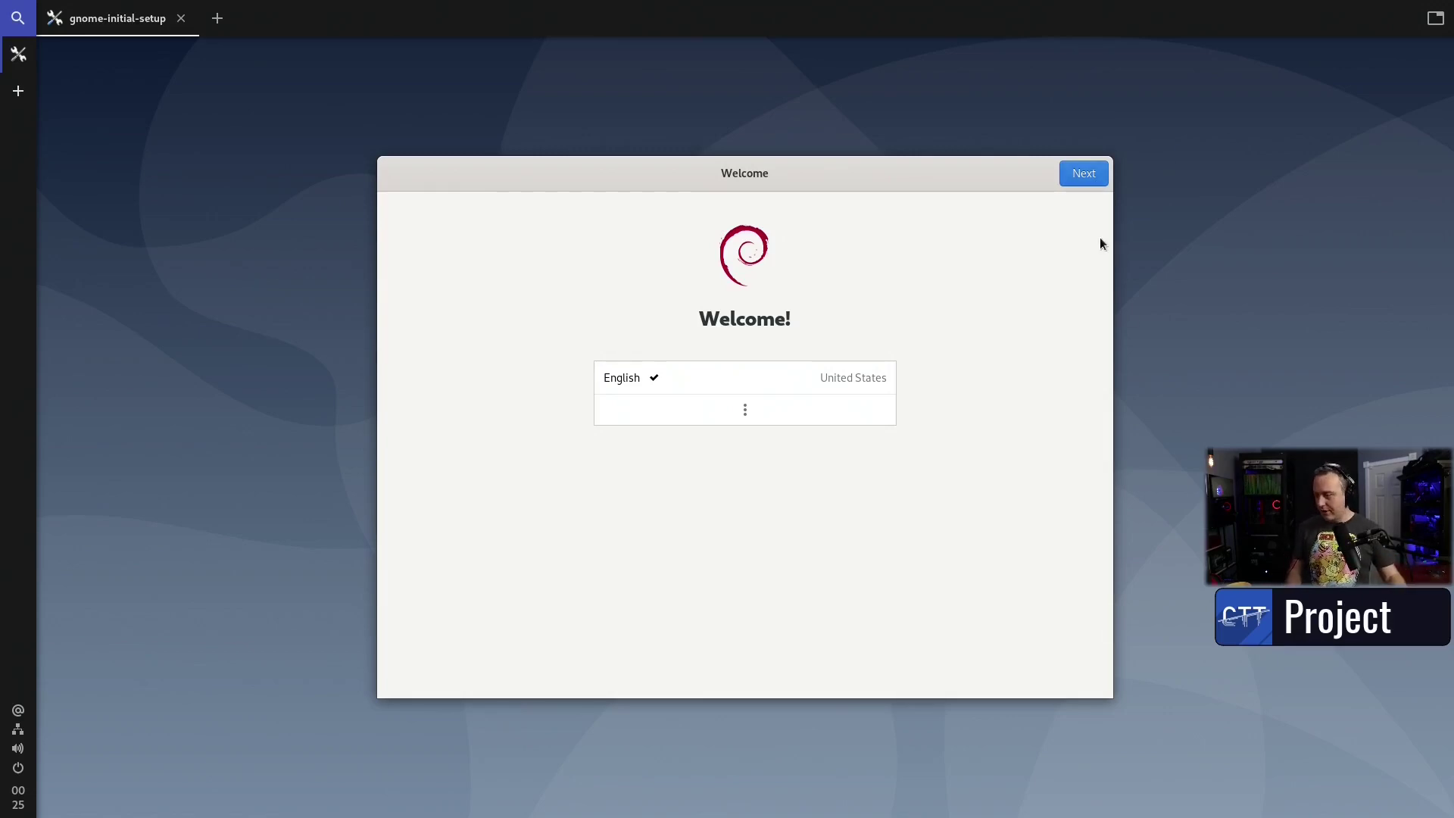
# Step: Finish initial setup with English (US), location services off, online accounts skipped, then close GNOME Help
pyautogui.click(1083, 180)
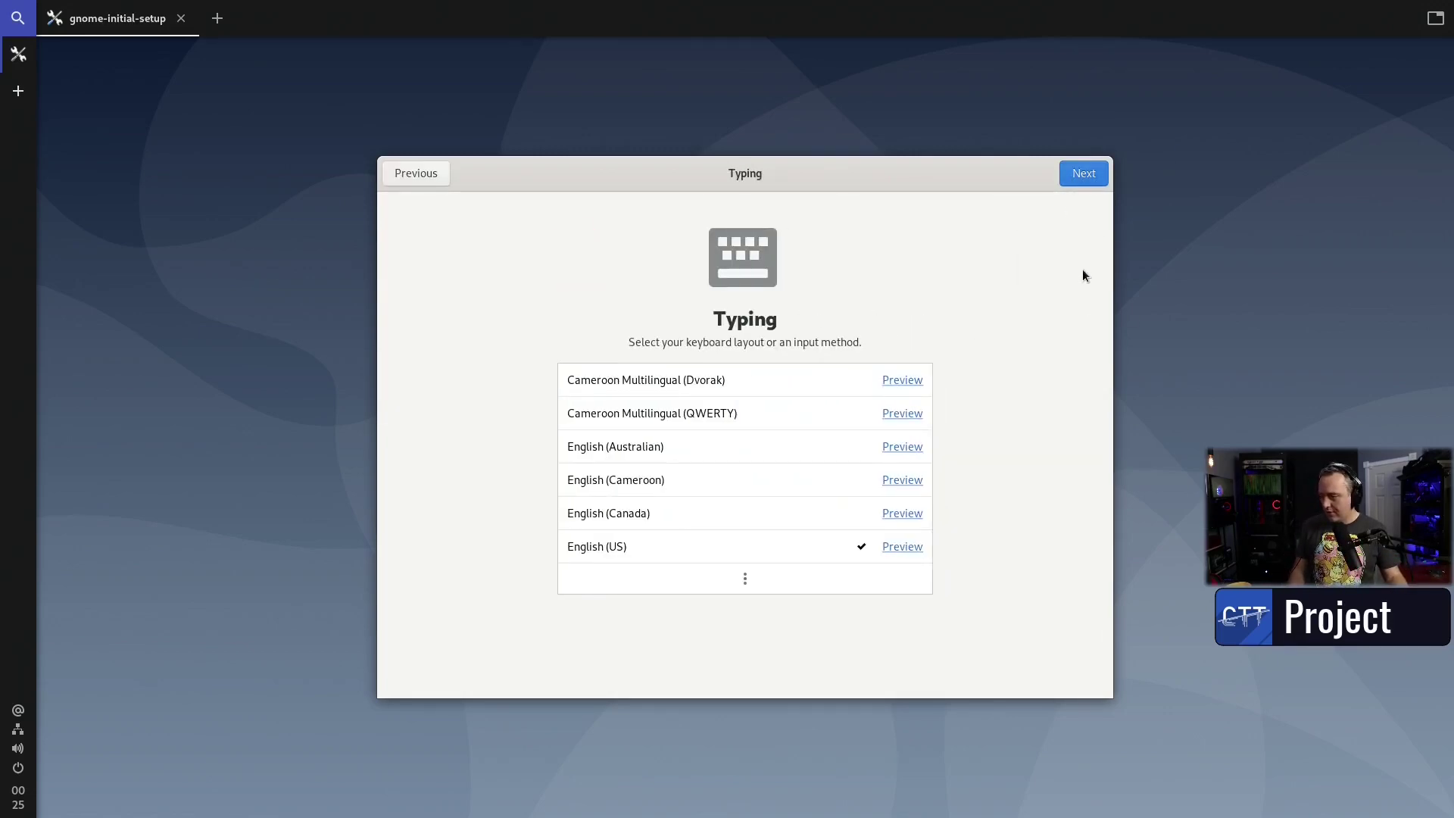
pyautogui.click(1085, 176)
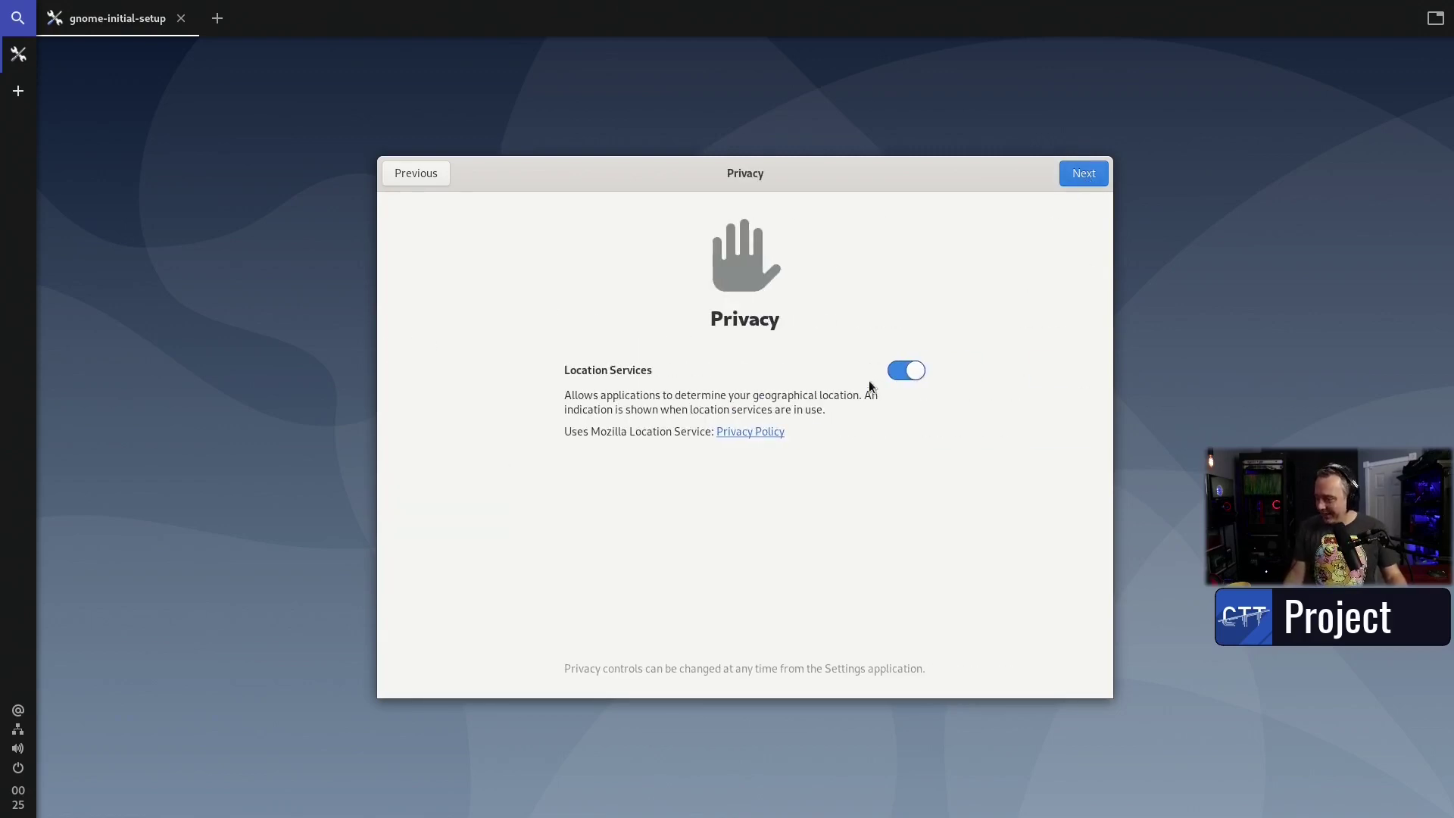
pyautogui.click(905, 371)
pyautogui.click(1079, 175)
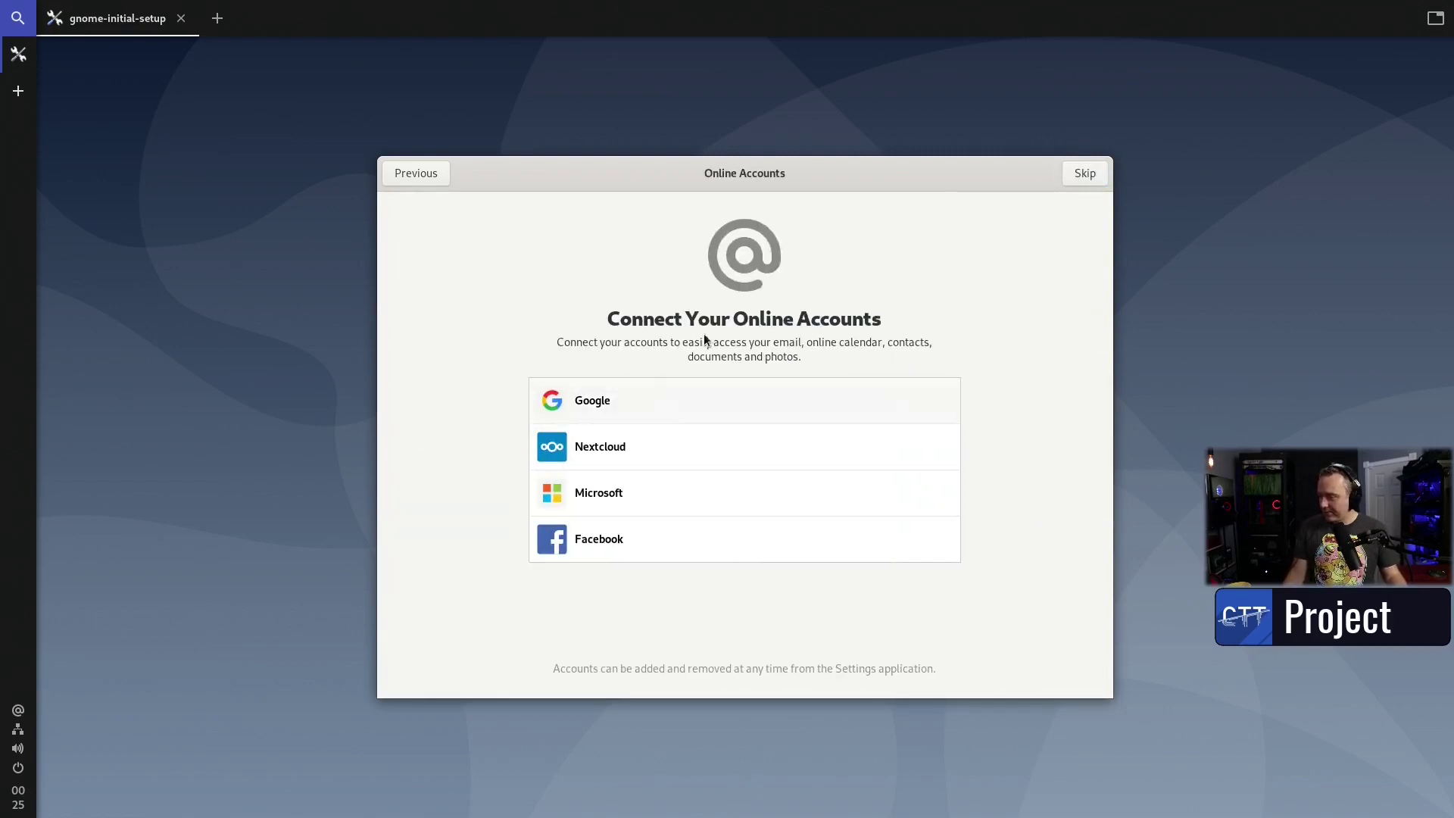
pyautogui.click(1086, 173)
pyautogui.click(788, 541)
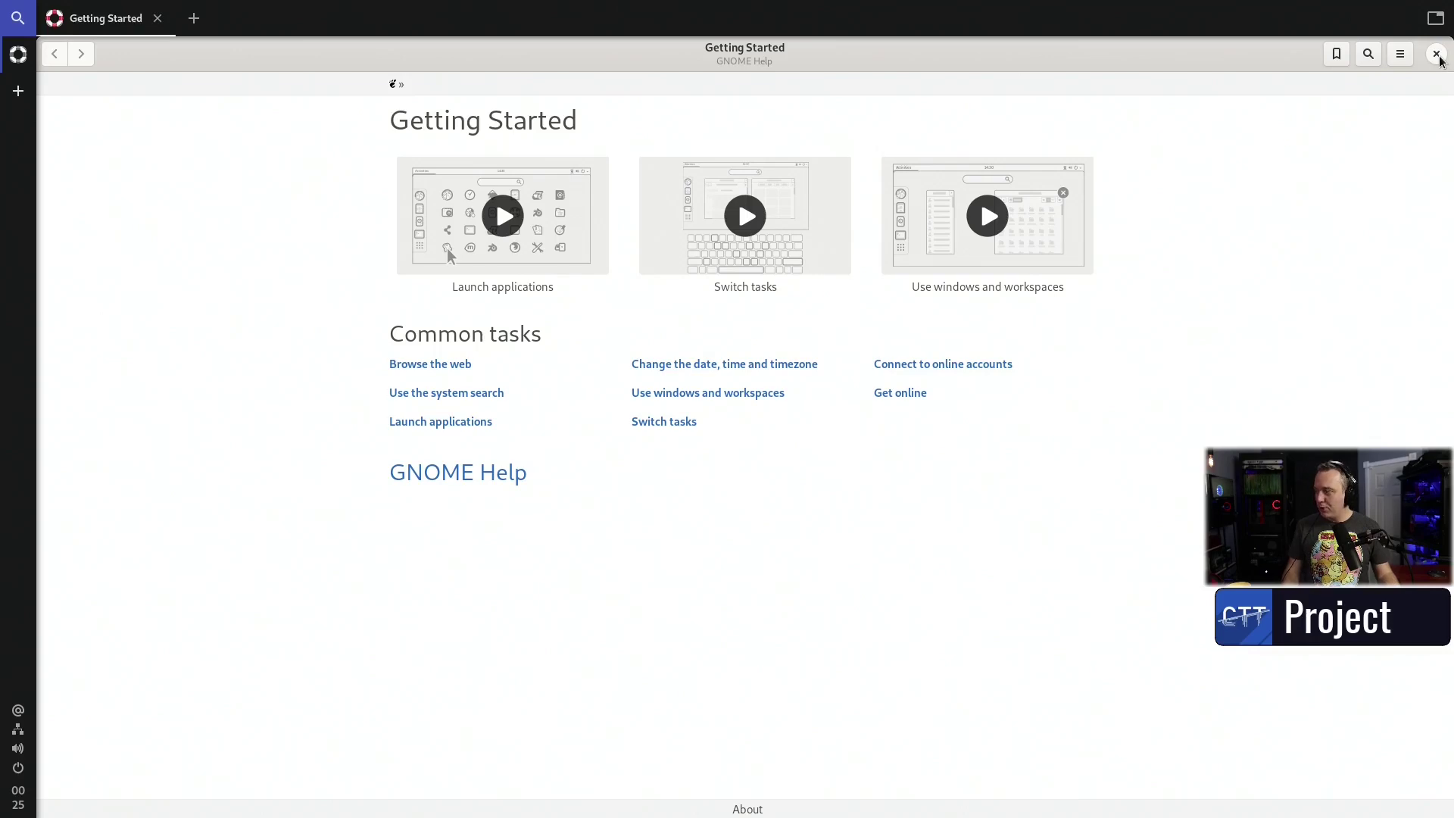
pyautogui.click(1437, 54)
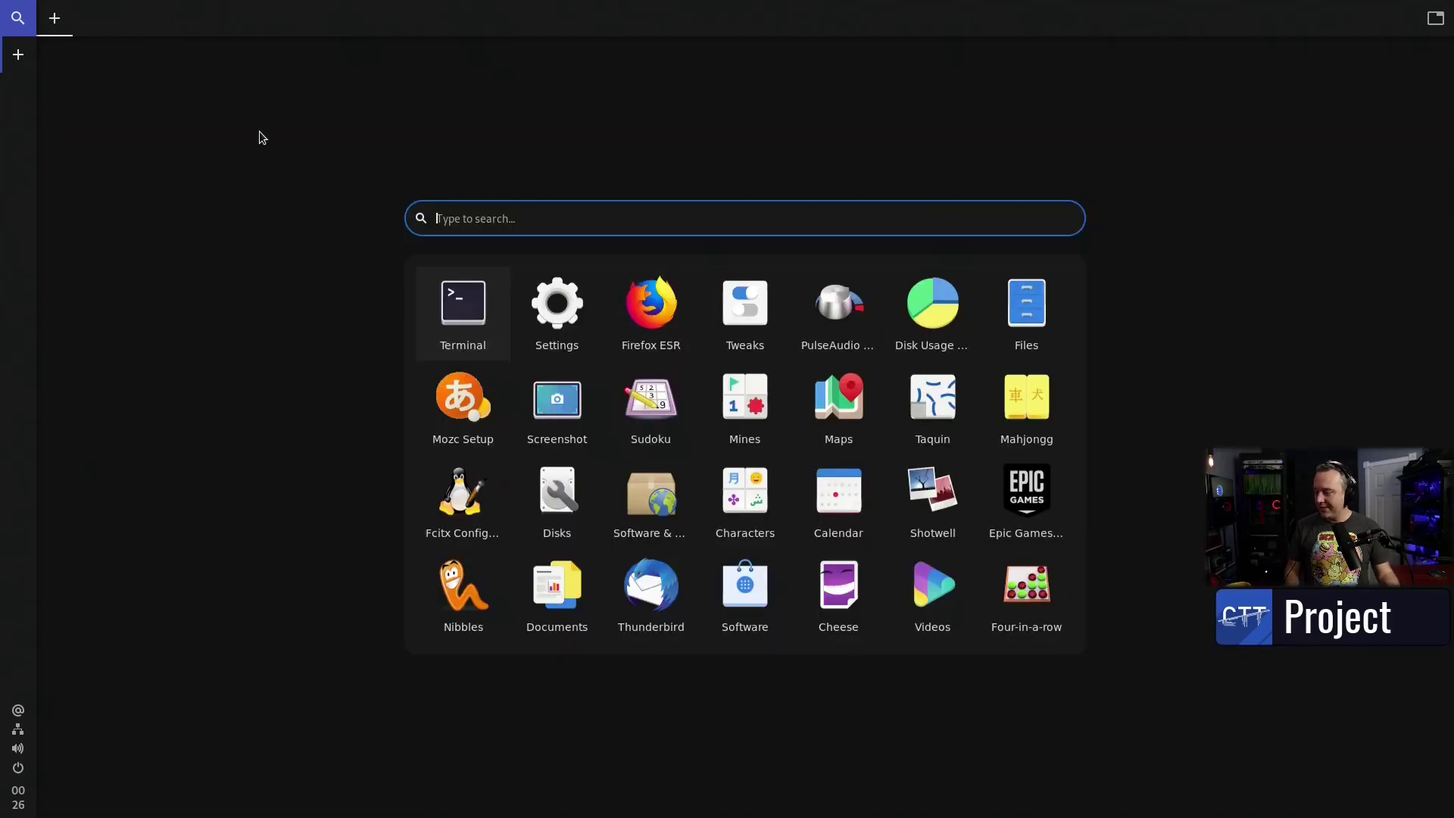
# Step: Launch Firefox ESR from the app launcher, then quit it with Ctrl+Q
pyautogui.click(661, 301)
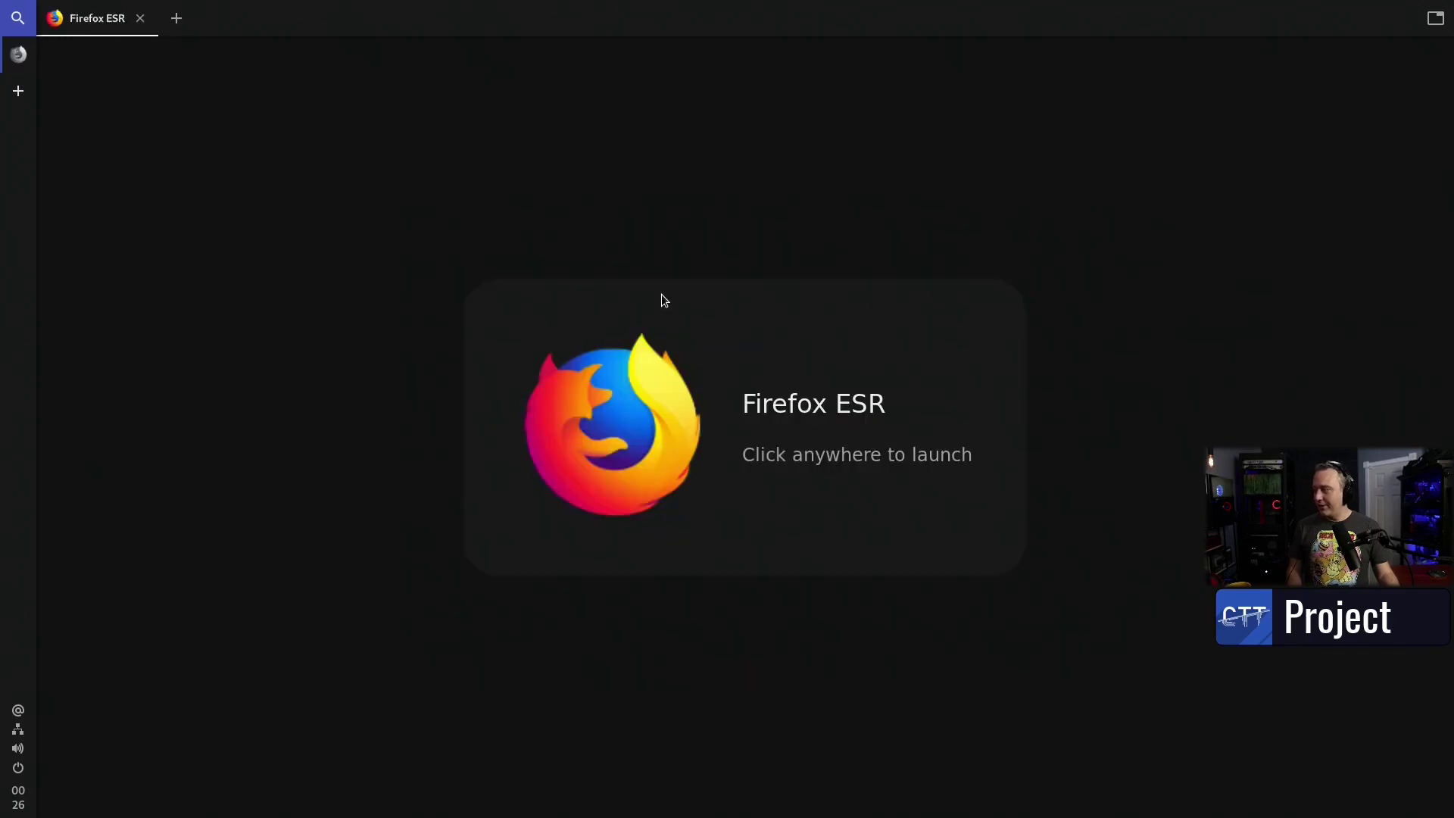
pyautogui.click(63, 144)
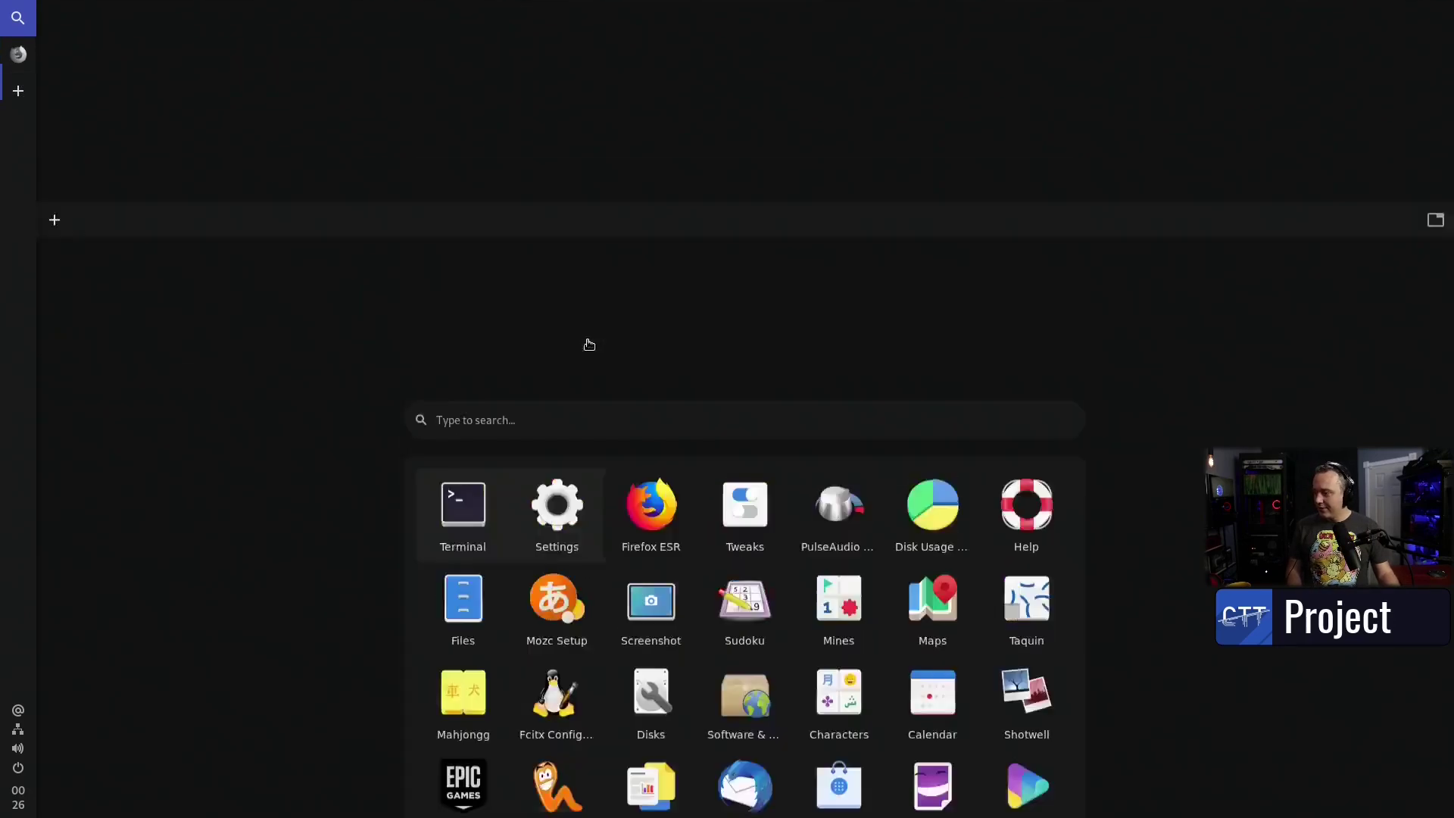
pyautogui.hotkey('ctrl', 'q')
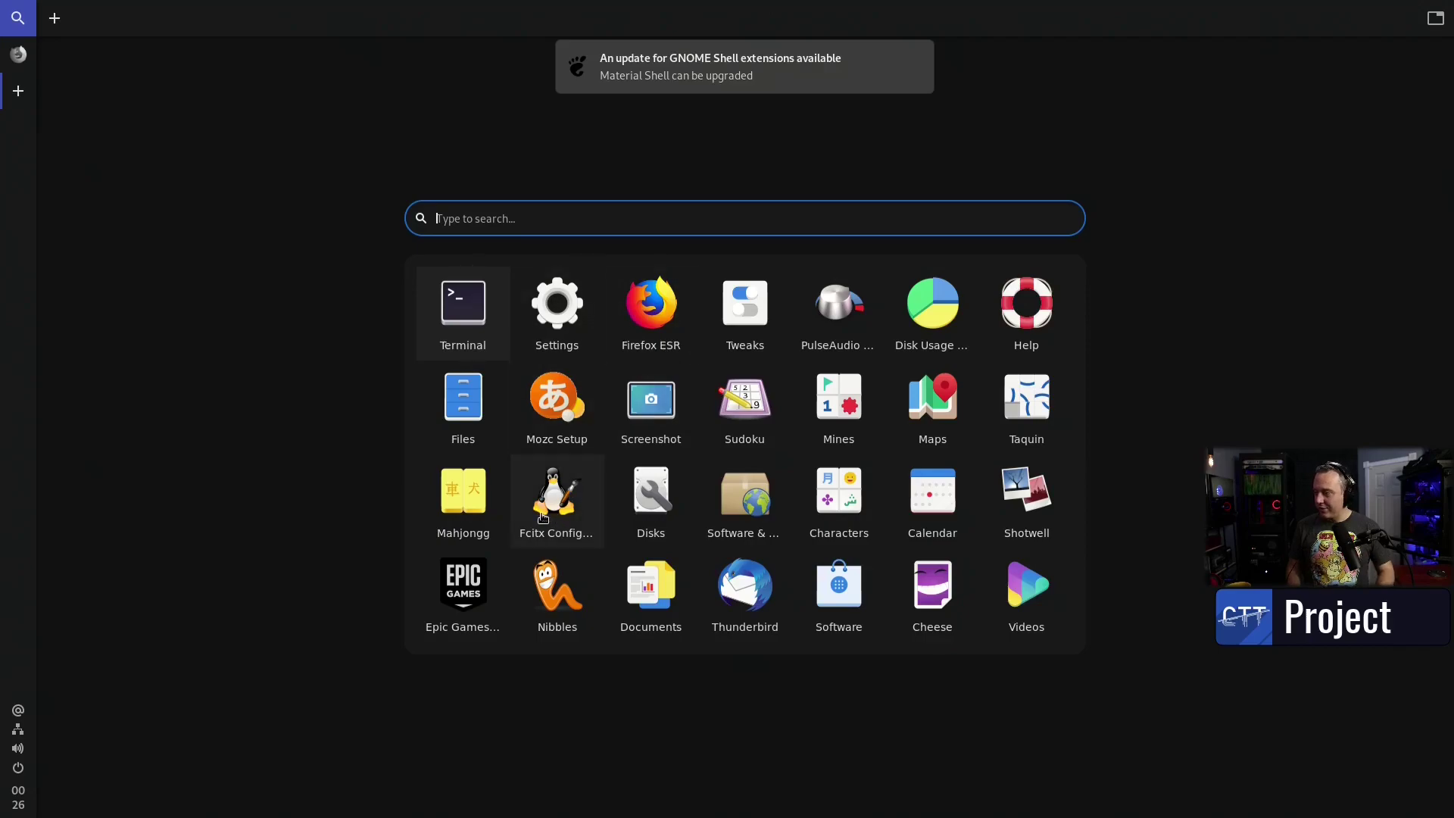
# Step: Return to the launcher workspace and start GNOME Tweaks from its tile and splash
pyautogui.press('super+Up')
pyautogui.press('super+Down')
pyautogui.press('super+Up')
pyautogui.press('super+Down')
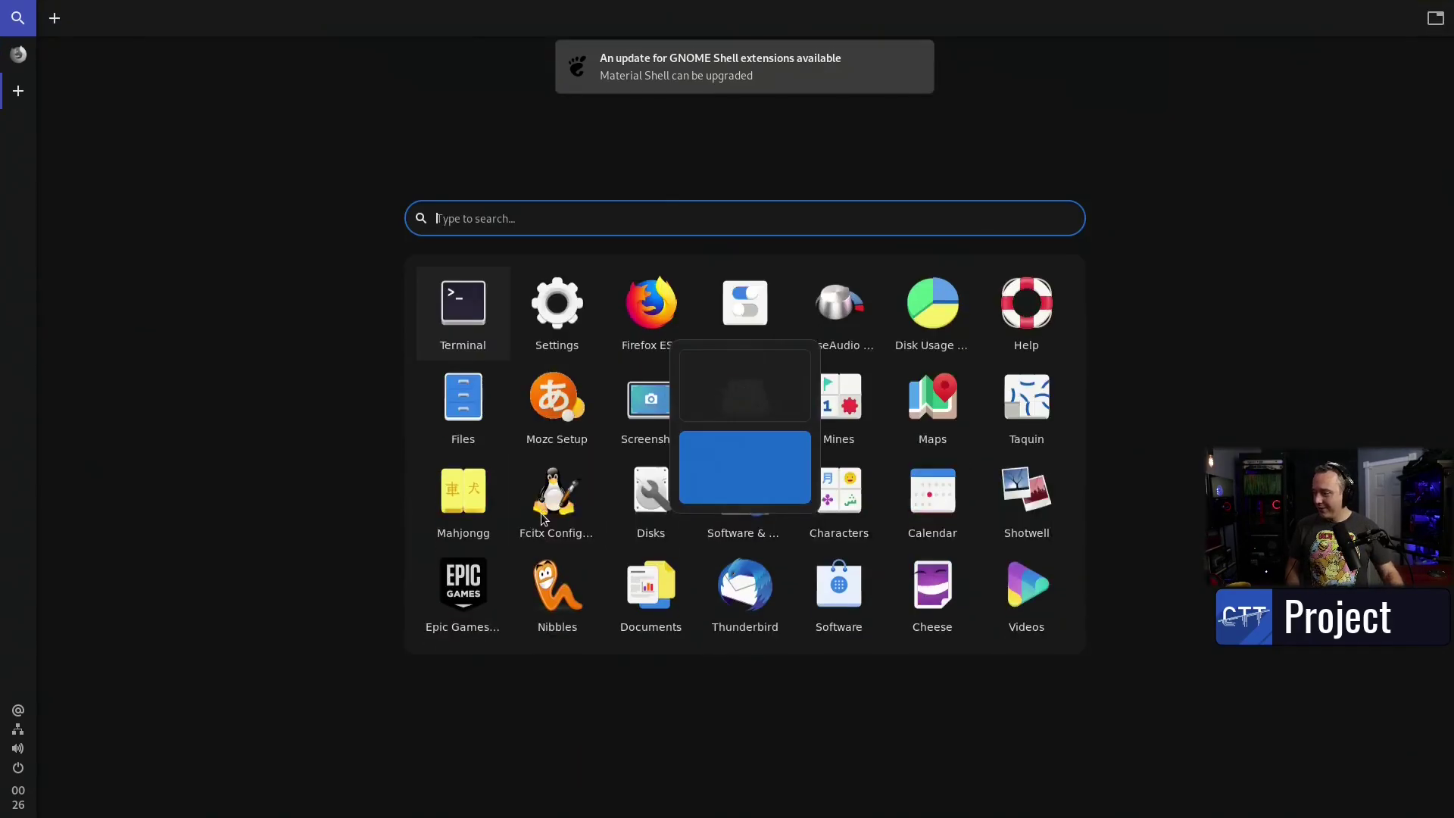
pyautogui.click(755, 327)
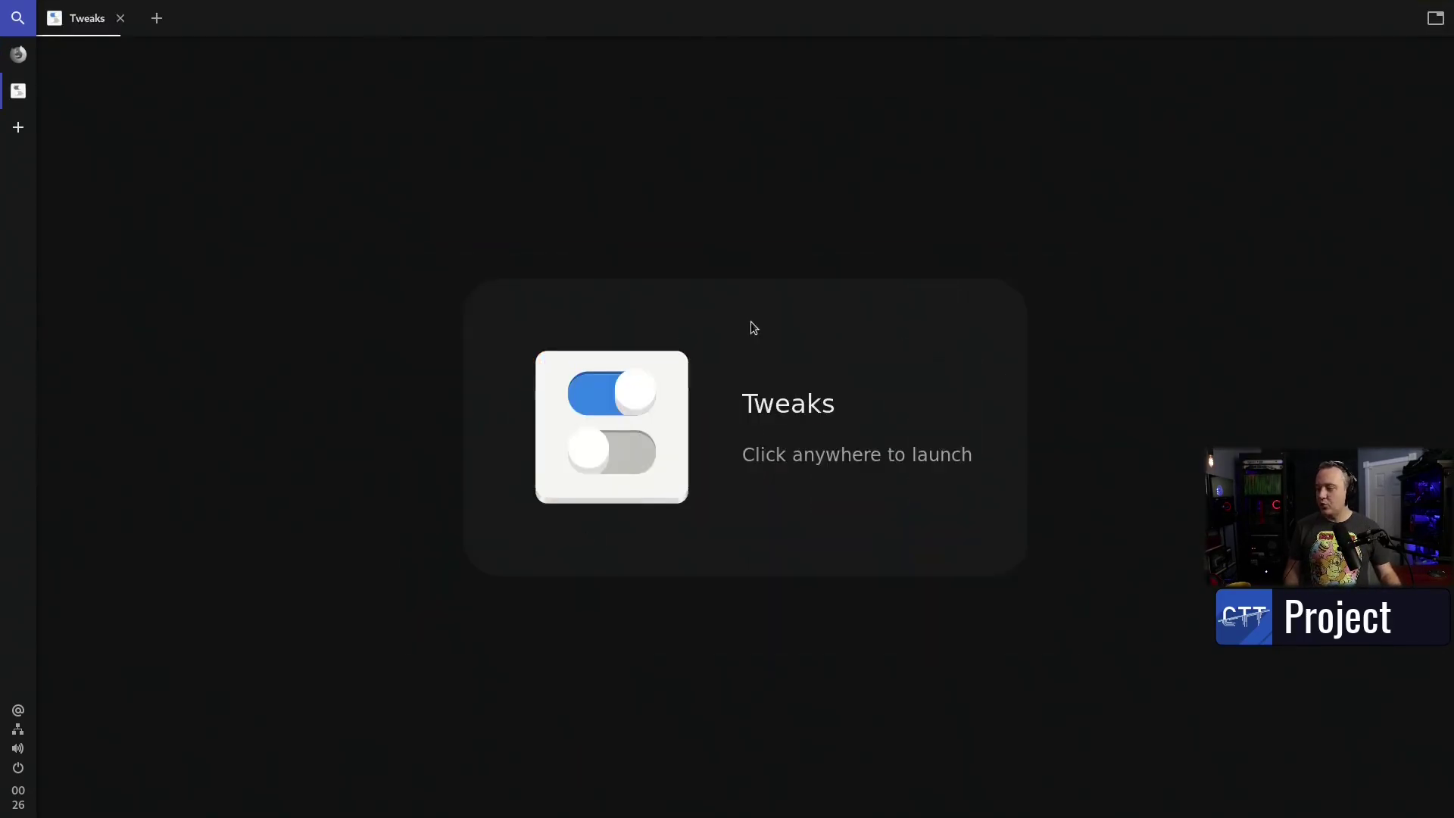
pyautogui.click(845, 385)
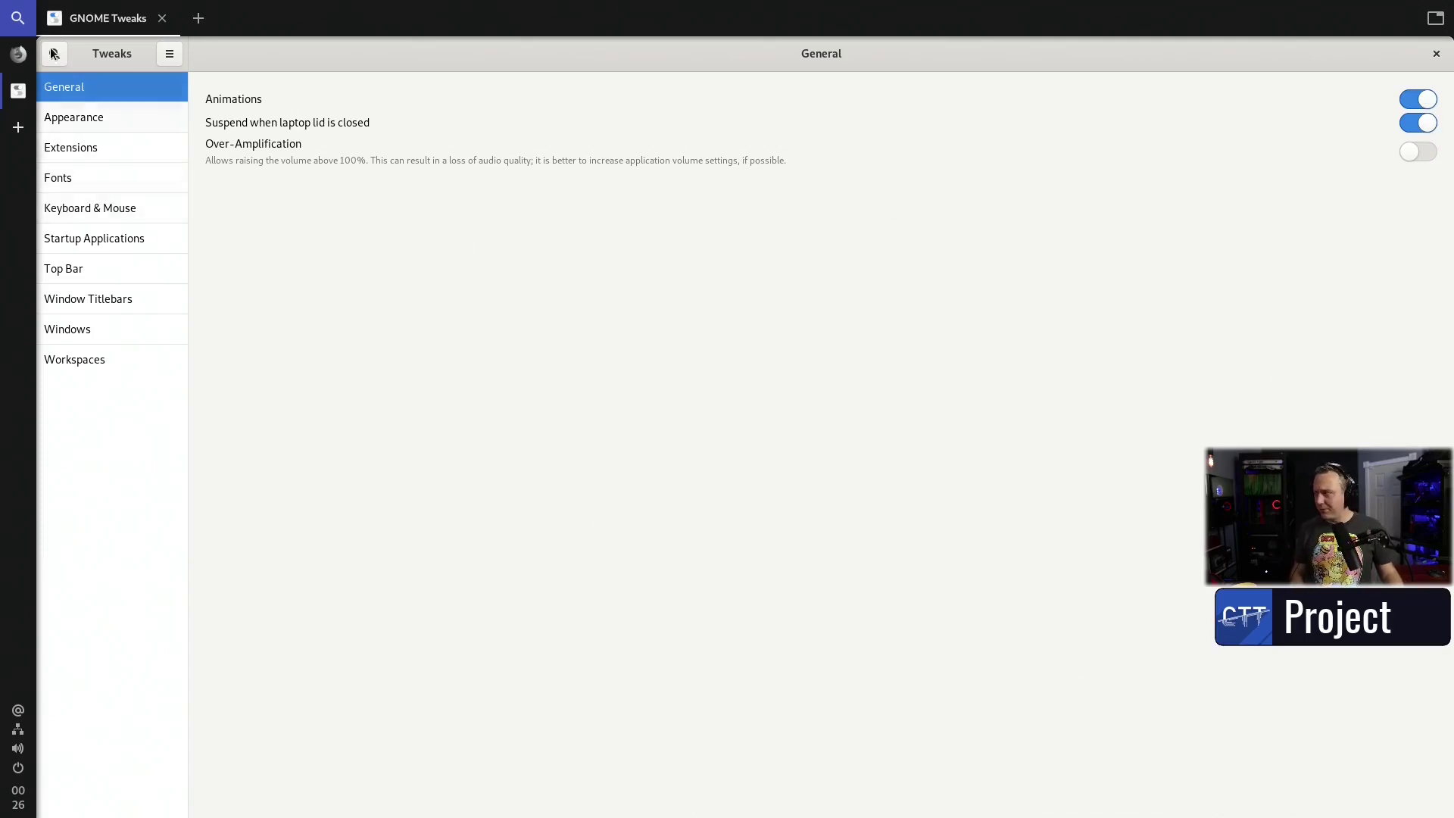
# Step: Leave Tweaks via the activities overview and open the Material Shell launcher on a new workspace
pyautogui.click(10, 15)
pyautogui.click(692, 403)
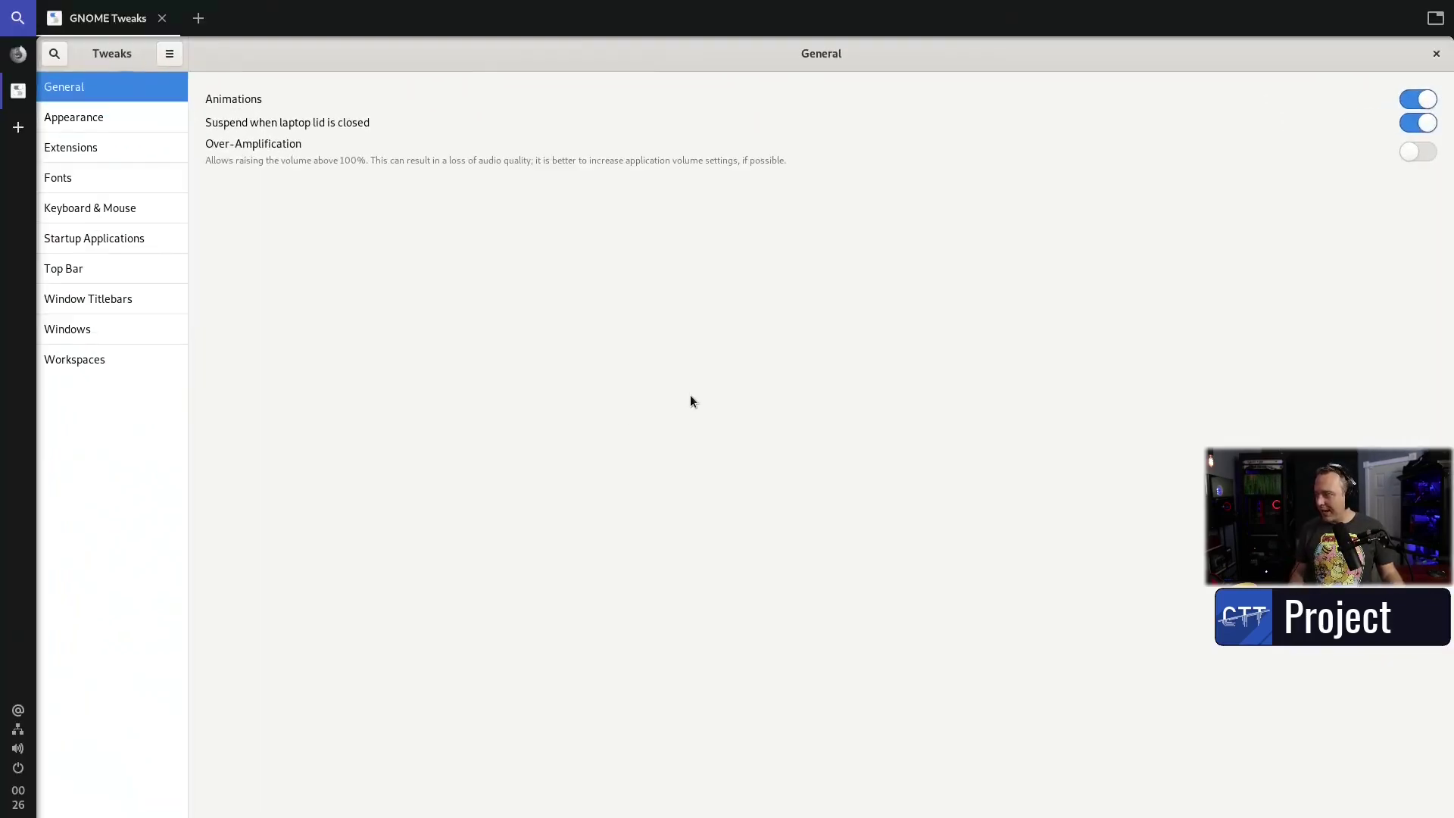
pyautogui.press('super')
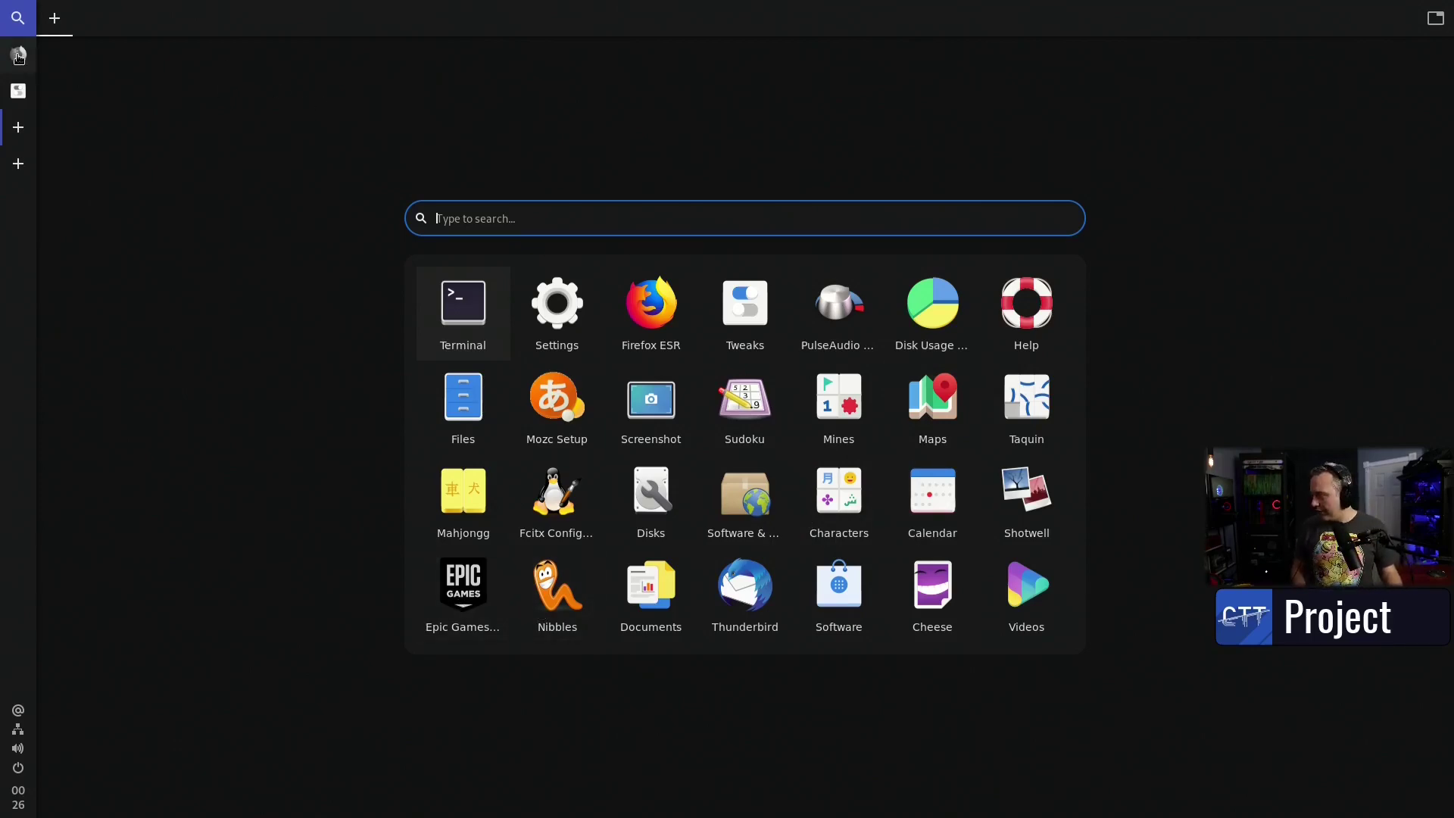
# Step: On the Firefox workspace, close the GNOME Help tab and scroll the README to Workflow Hotkeys
pyautogui.click(18, 53)
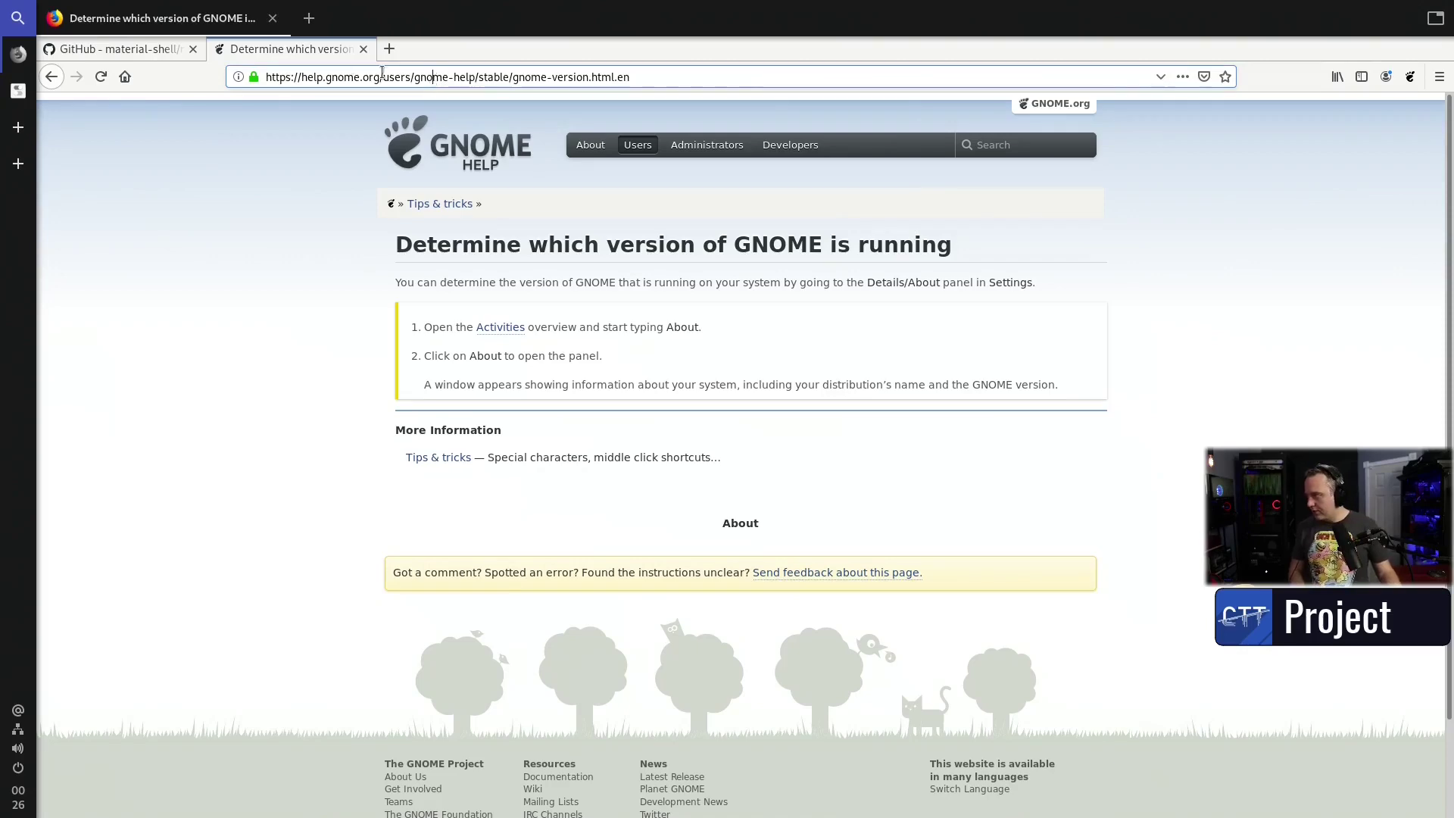
pyautogui.click(363, 48)
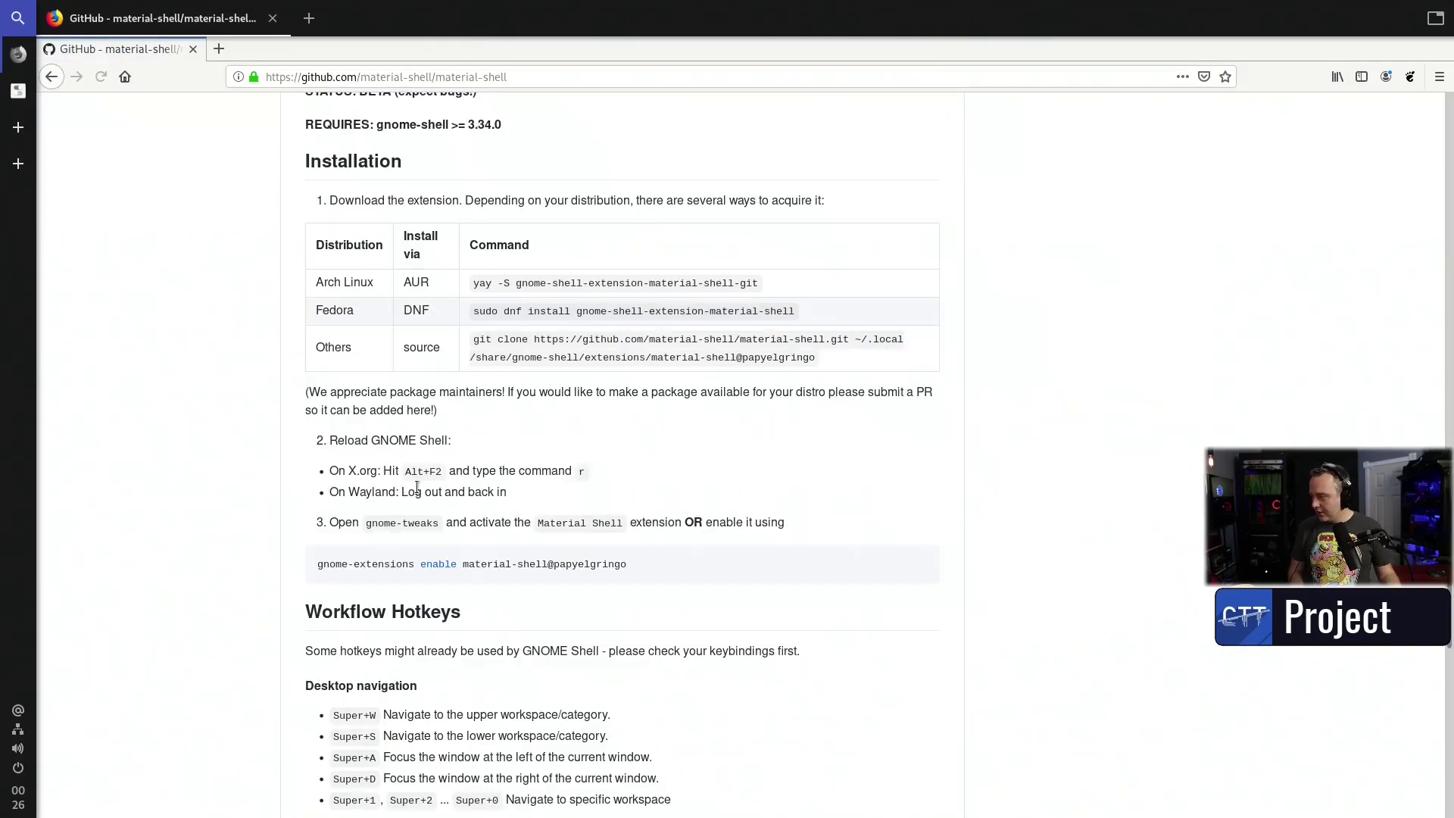
pyautogui.scroll(-6, 197, 497)
pyautogui.scroll(-3, 280, 432)
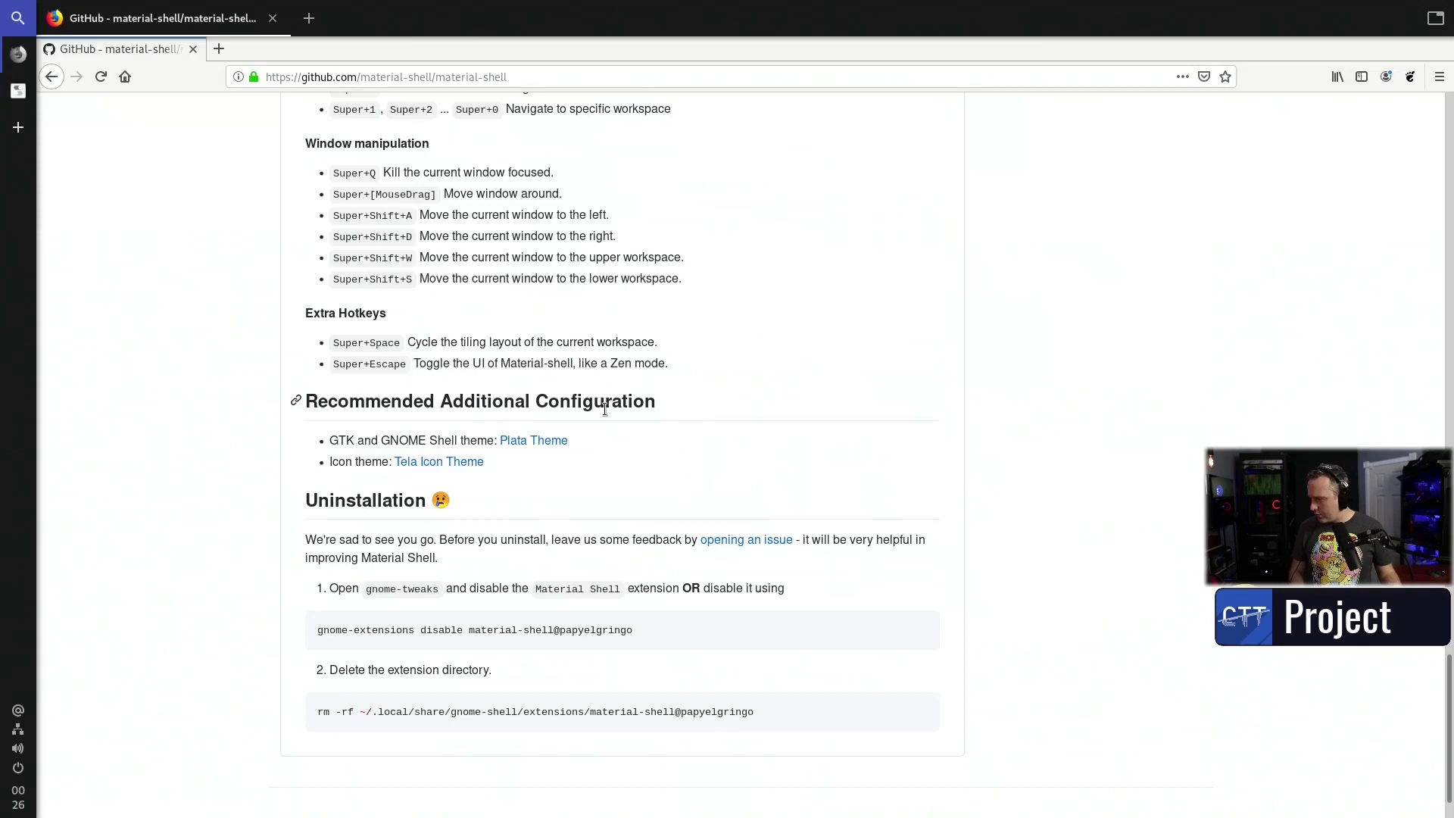
pyautogui.scroll(5, 598, 413)
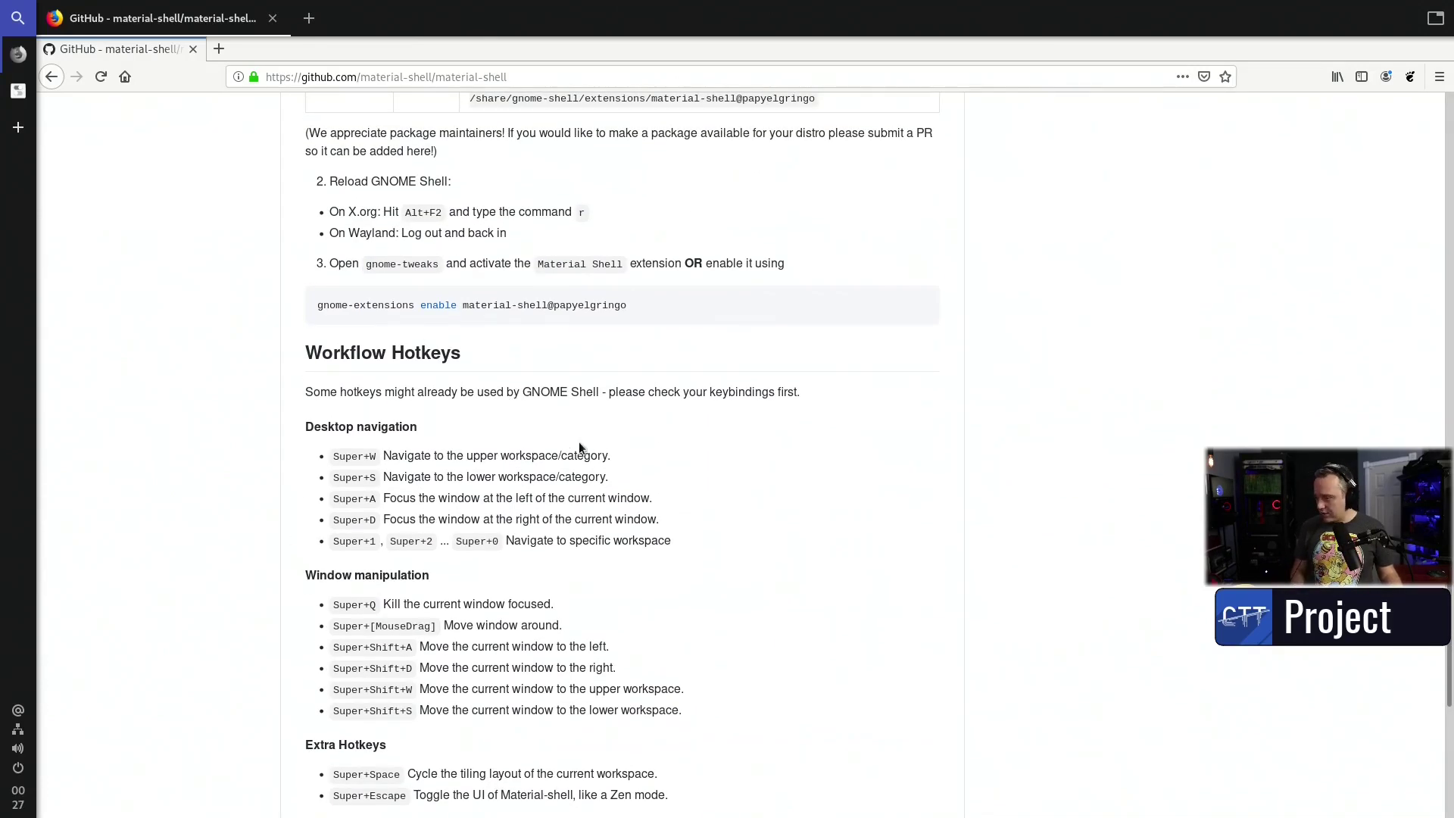
pyautogui.scroll(-2, 394, 477)
# Step: Move down two workspaces with Super+S, then back up to Firefox with Super+W
pyautogui.press('super+s')
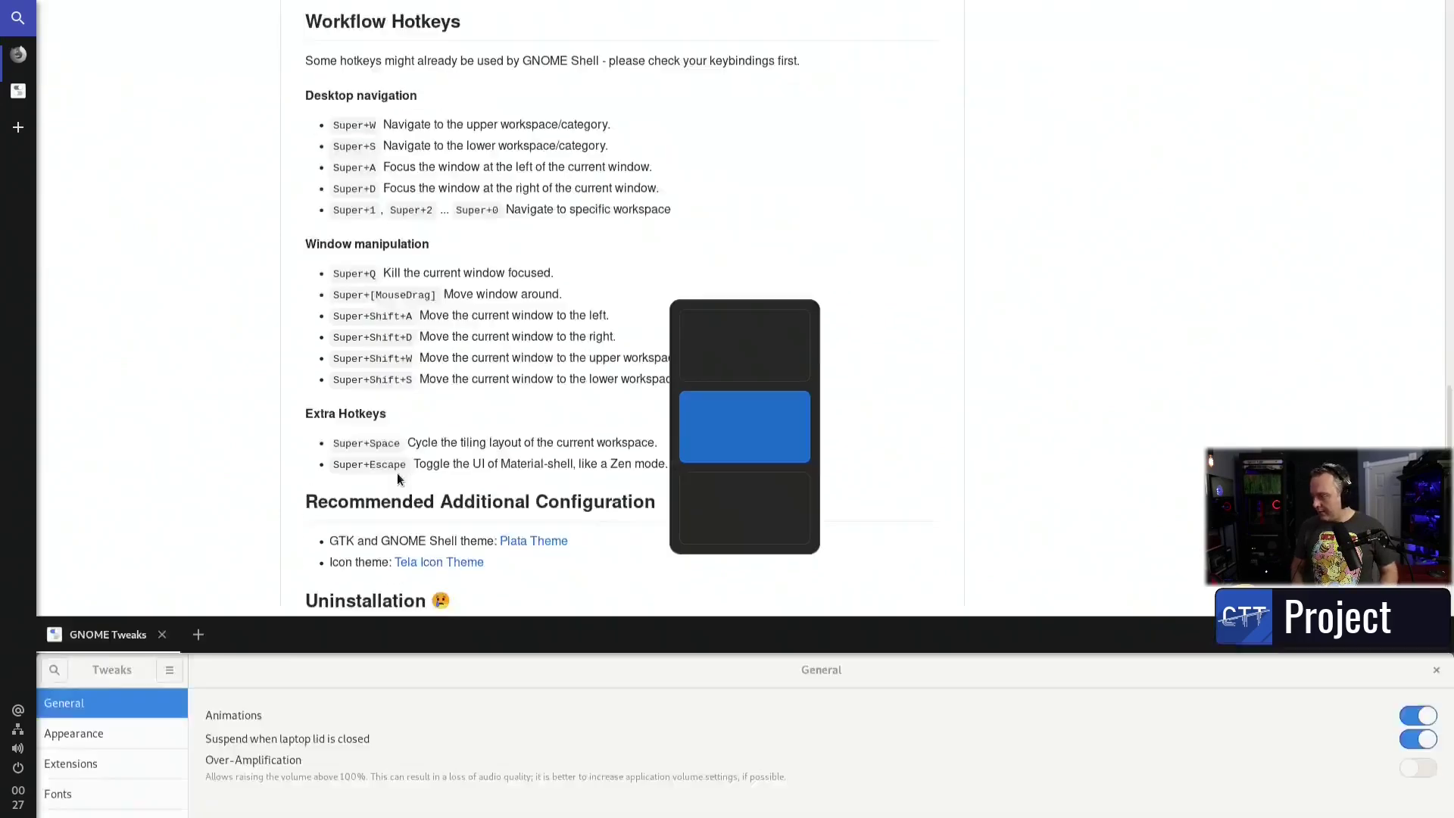
pyautogui.press('super+s')
pyautogui.press('super+w')
pyautogui.press('super+w')
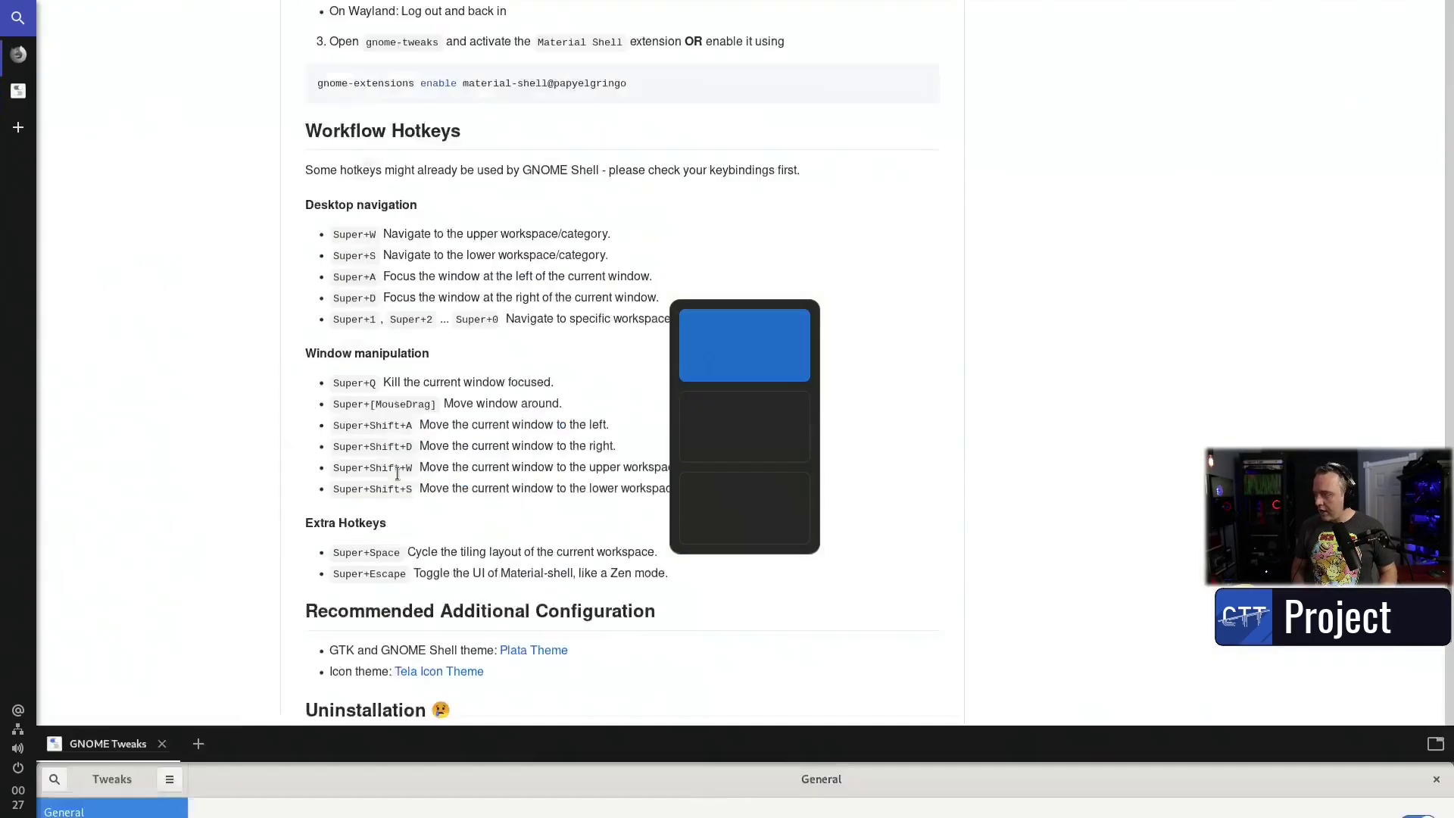
# Step: Switch to the empty launcher workspace and open Settings from the system status menu
pyautogui.click(14, 139)
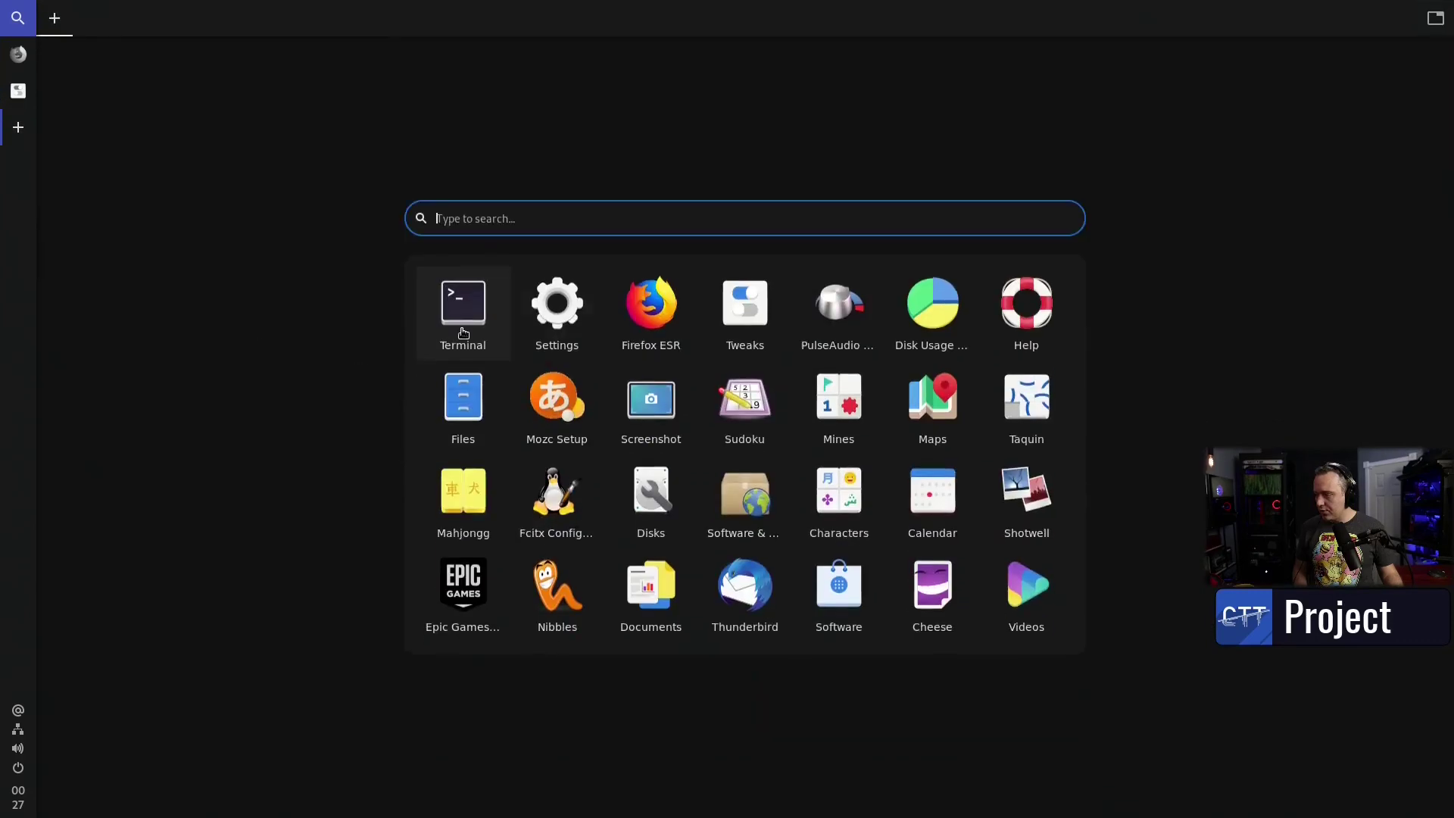
pyautogui.write('x')
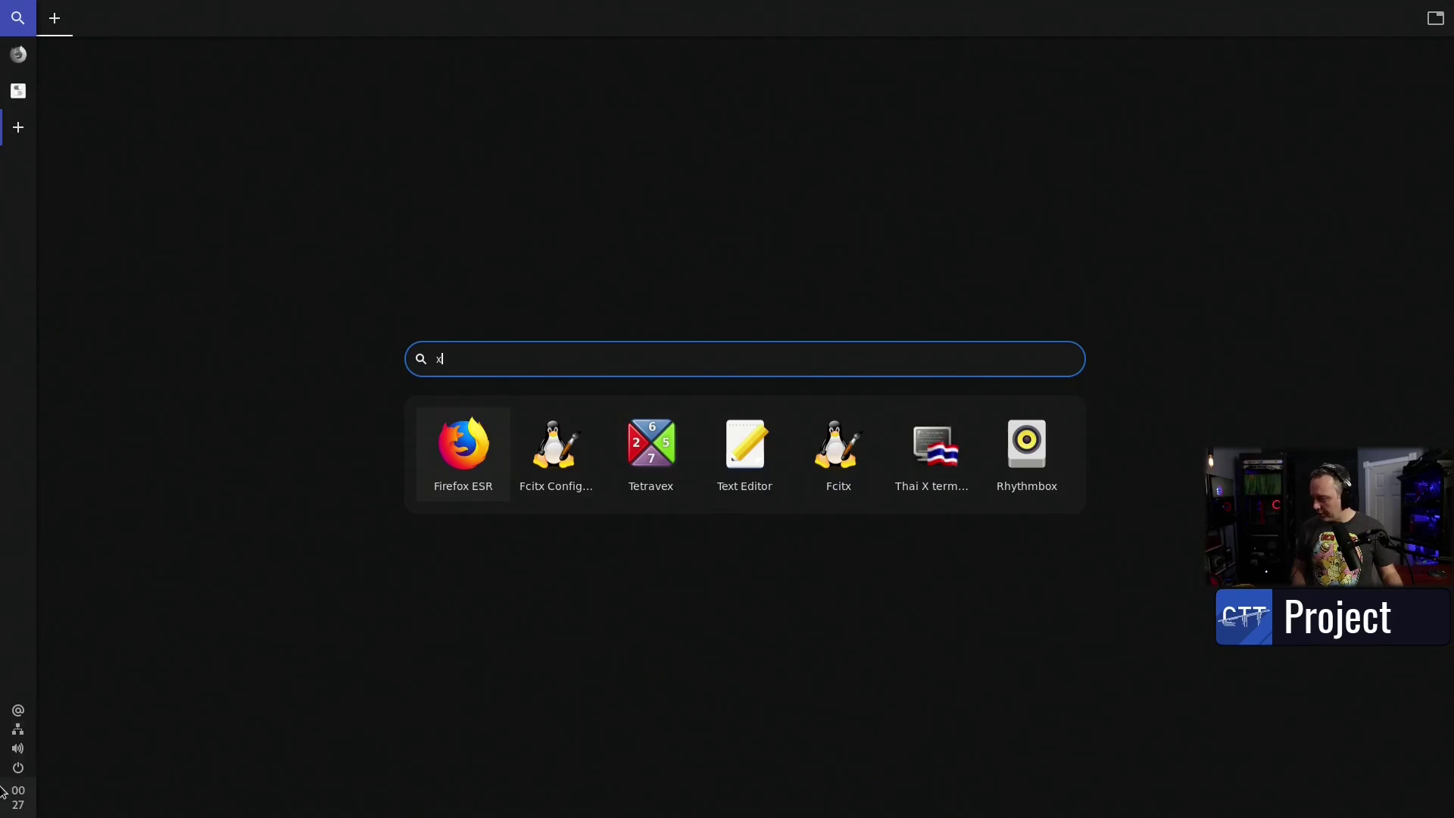
pyautogui.click(18, 749)
pyautogui.click(89, 739)
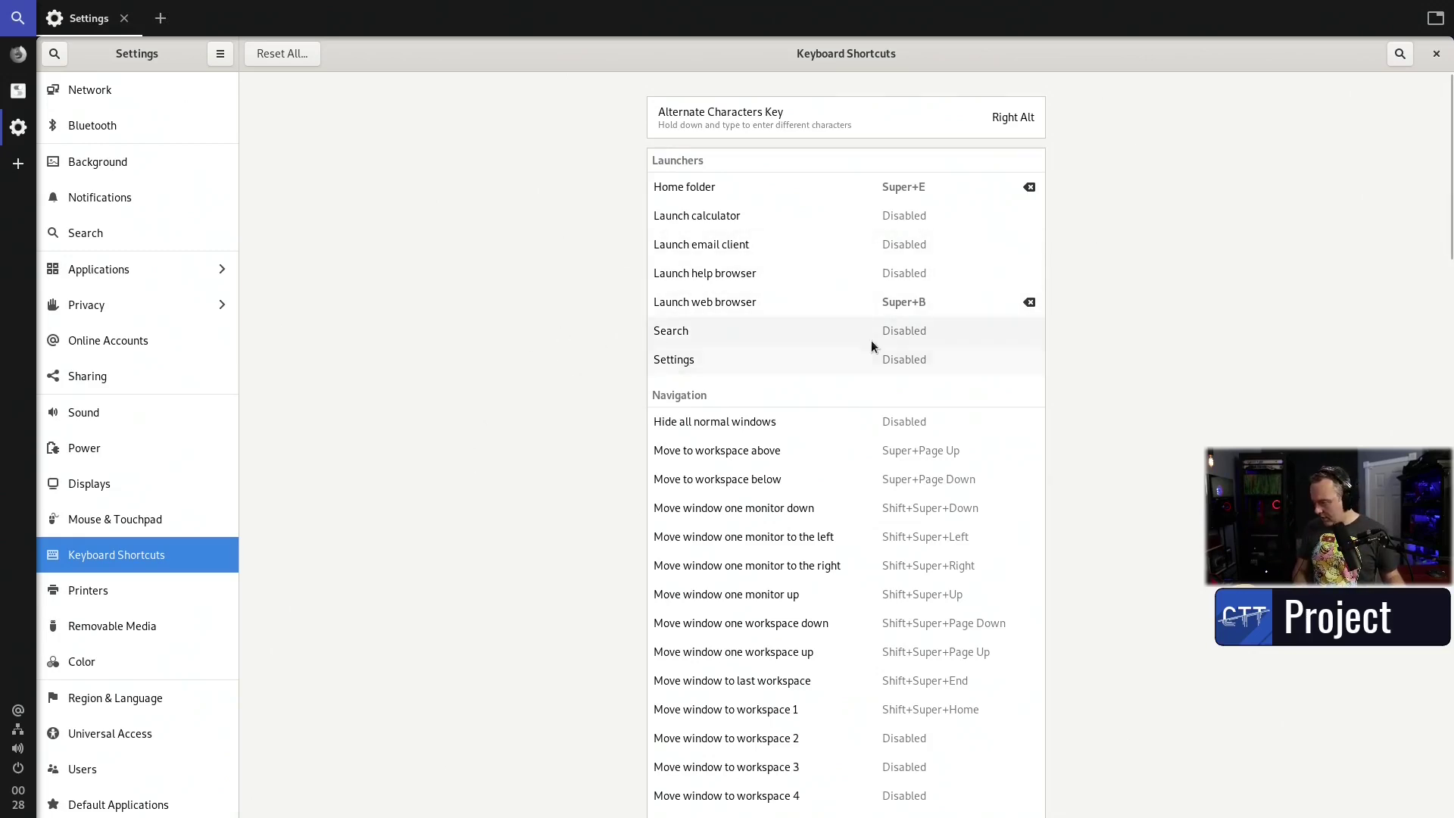
# Step: Scroll to the bottom of Keyboard Shortcuts and start a new custom shortcut
pyautogui.scroll(-15, 1136, 325)
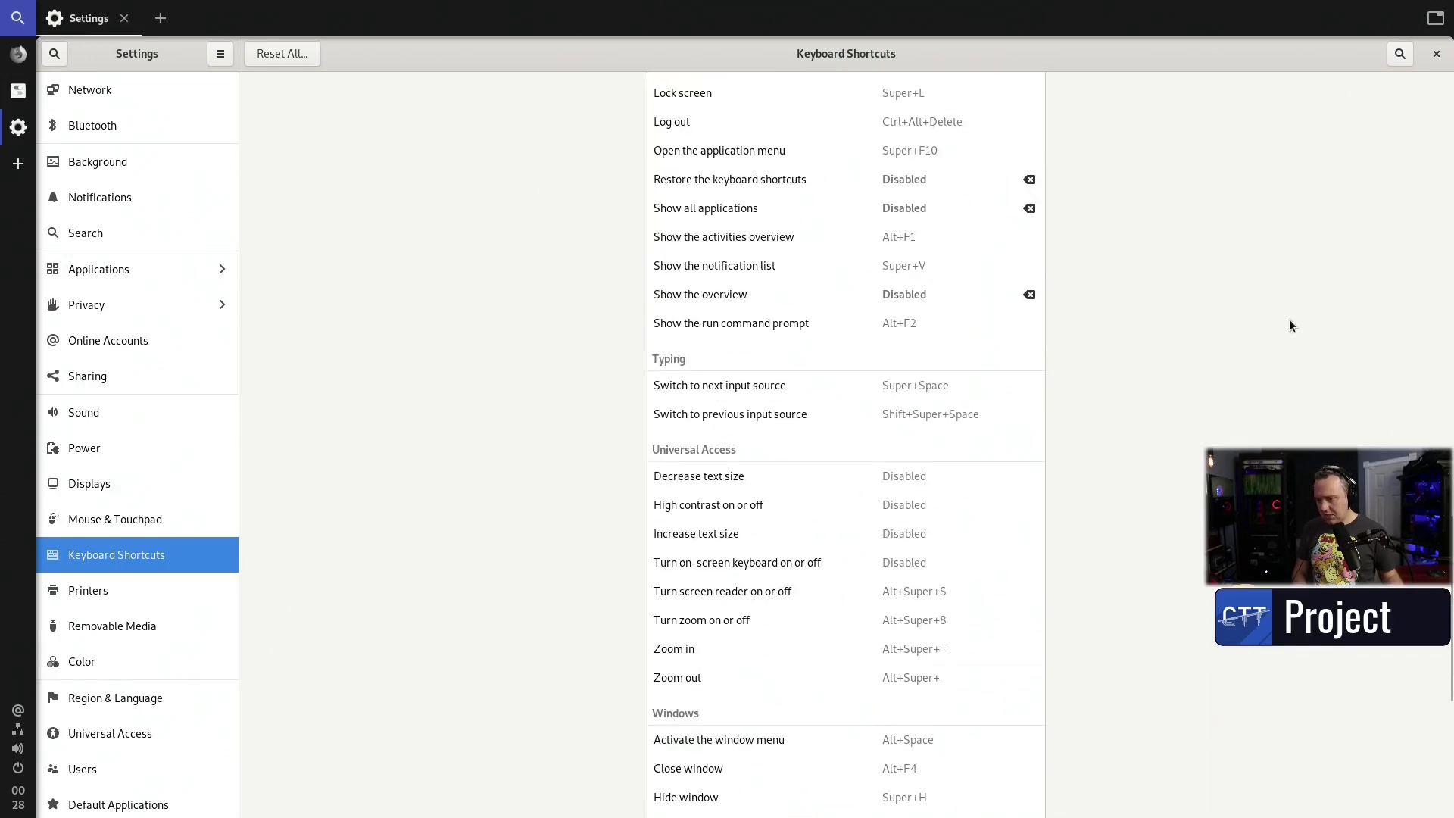
pyautogui.scroll(-10, 878, 757)
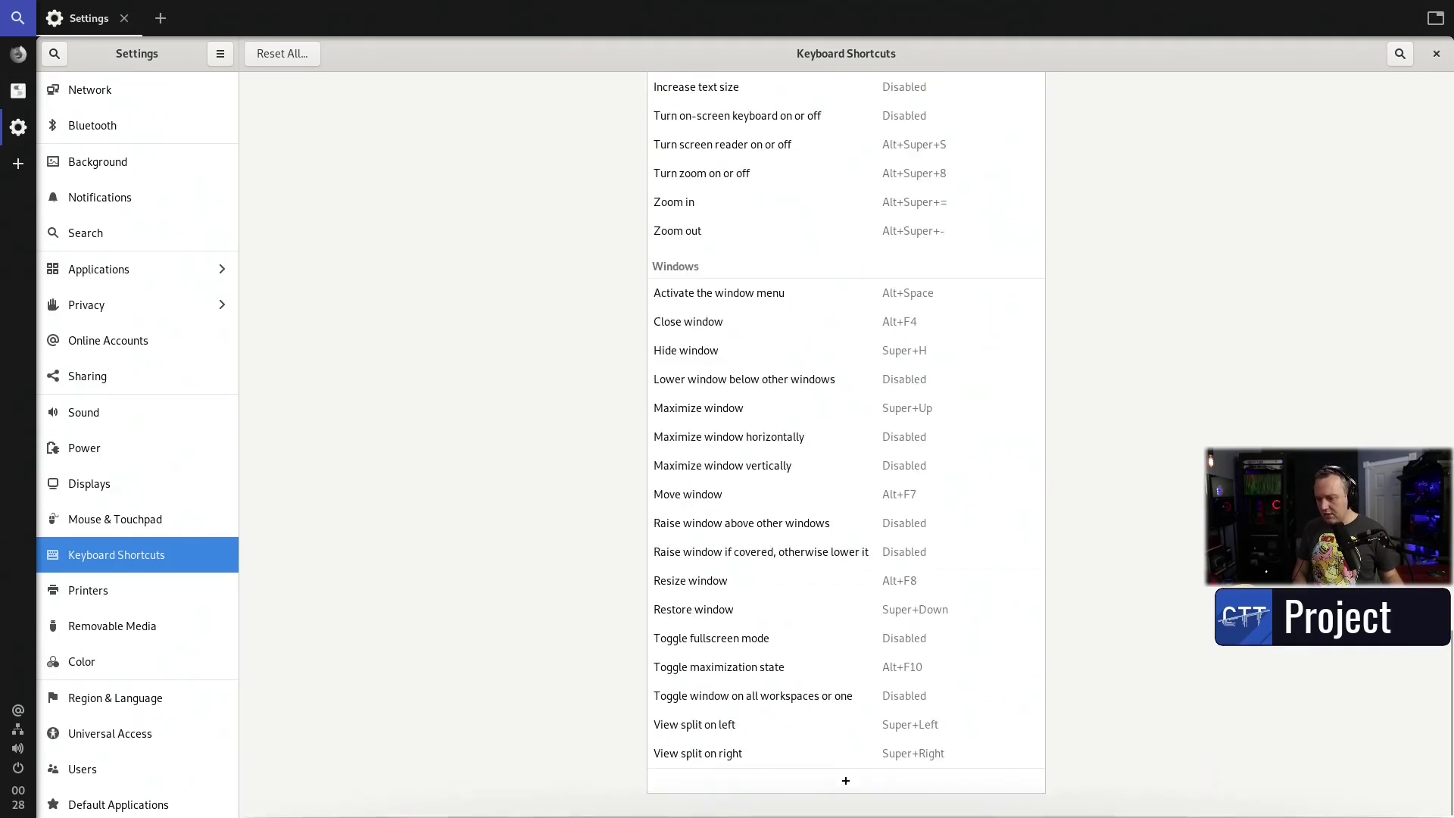
pyautogui.click(870, 787)
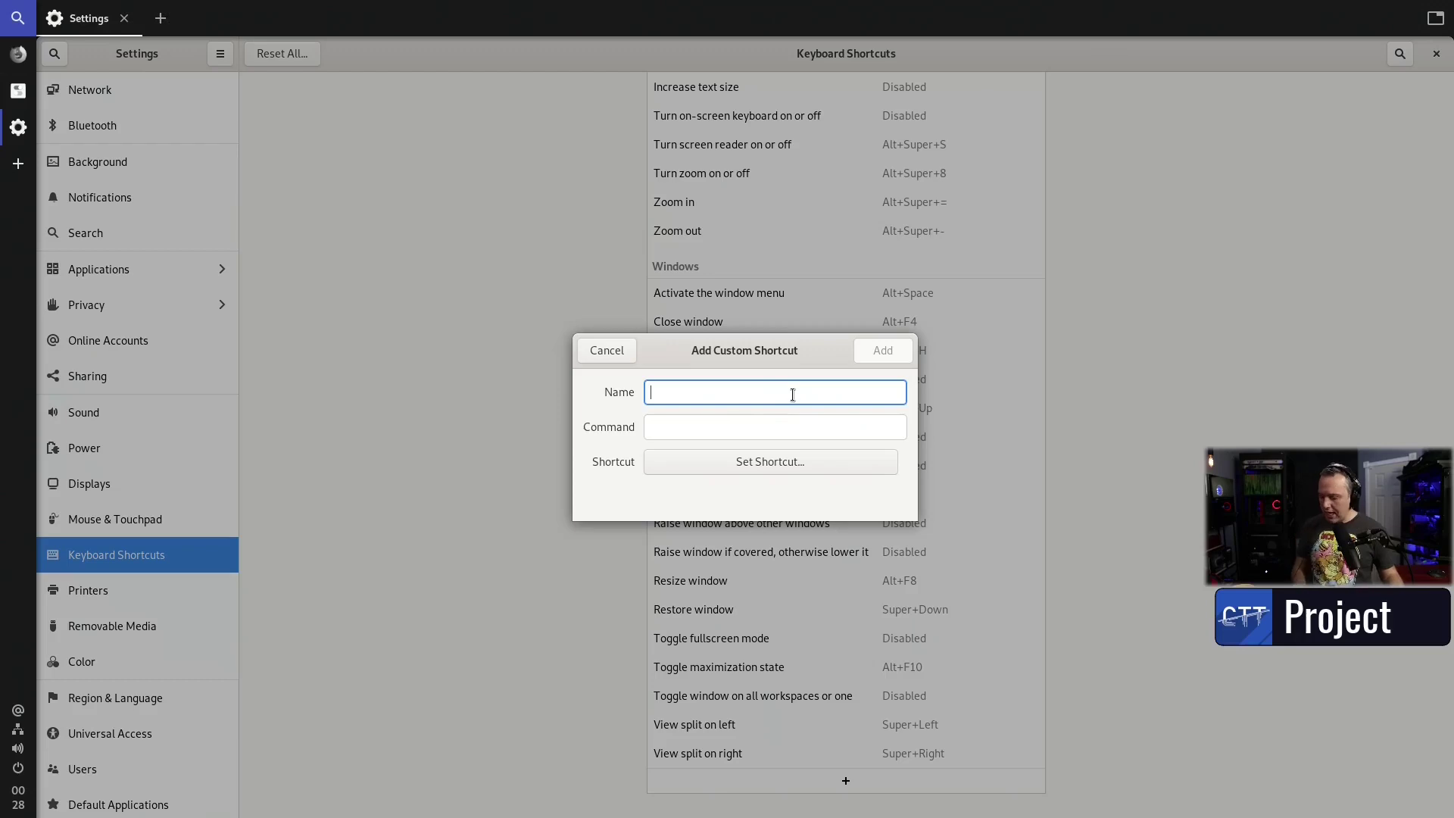
# Step: Create custom shortcut 'Terminal' running gnome-terminal on Super+X, then launch a terminal with it
pyautogui.write('Terminal')
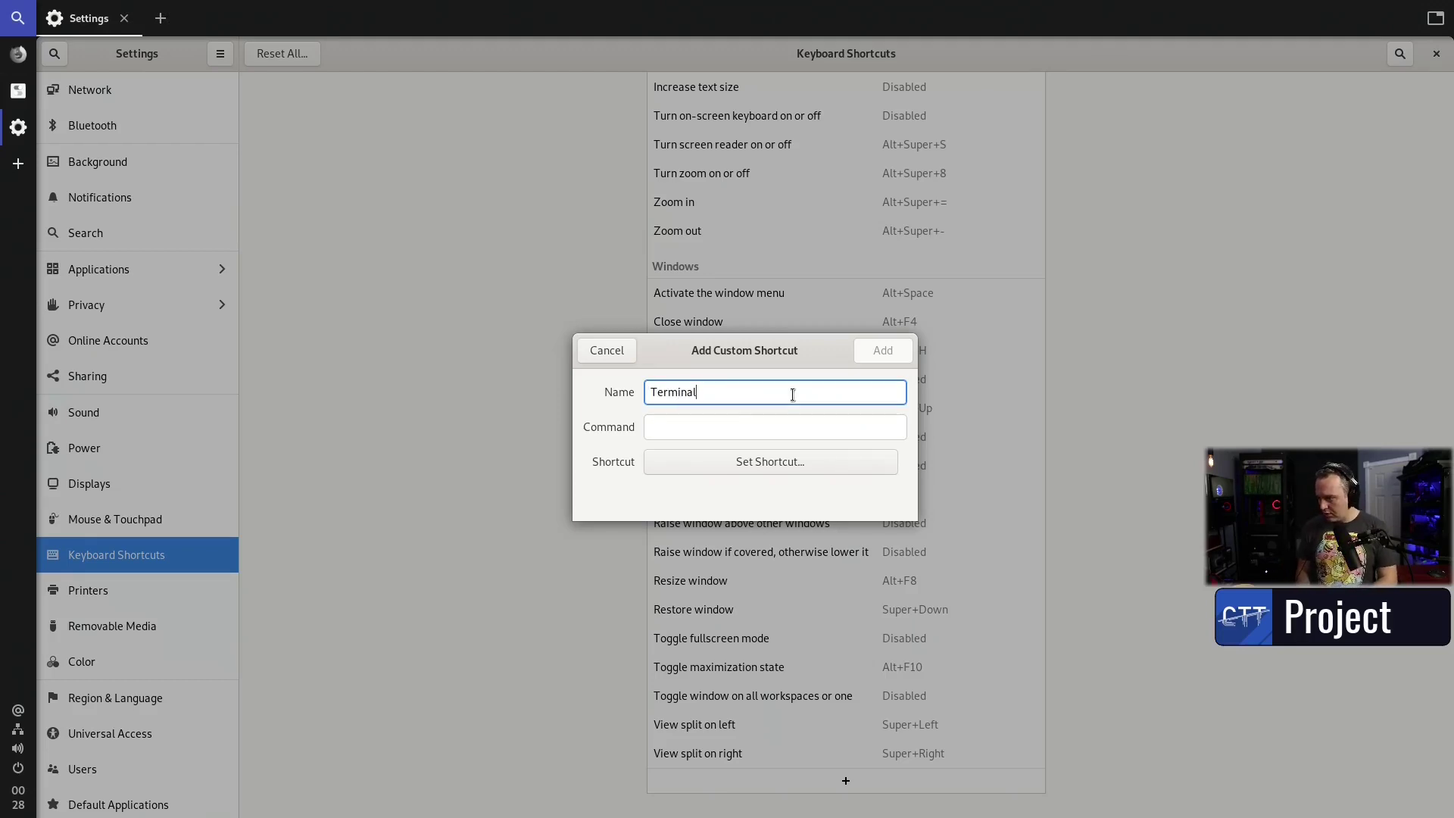
pyautogui.press('Tab')
pyautogui.write('gnome-termi')
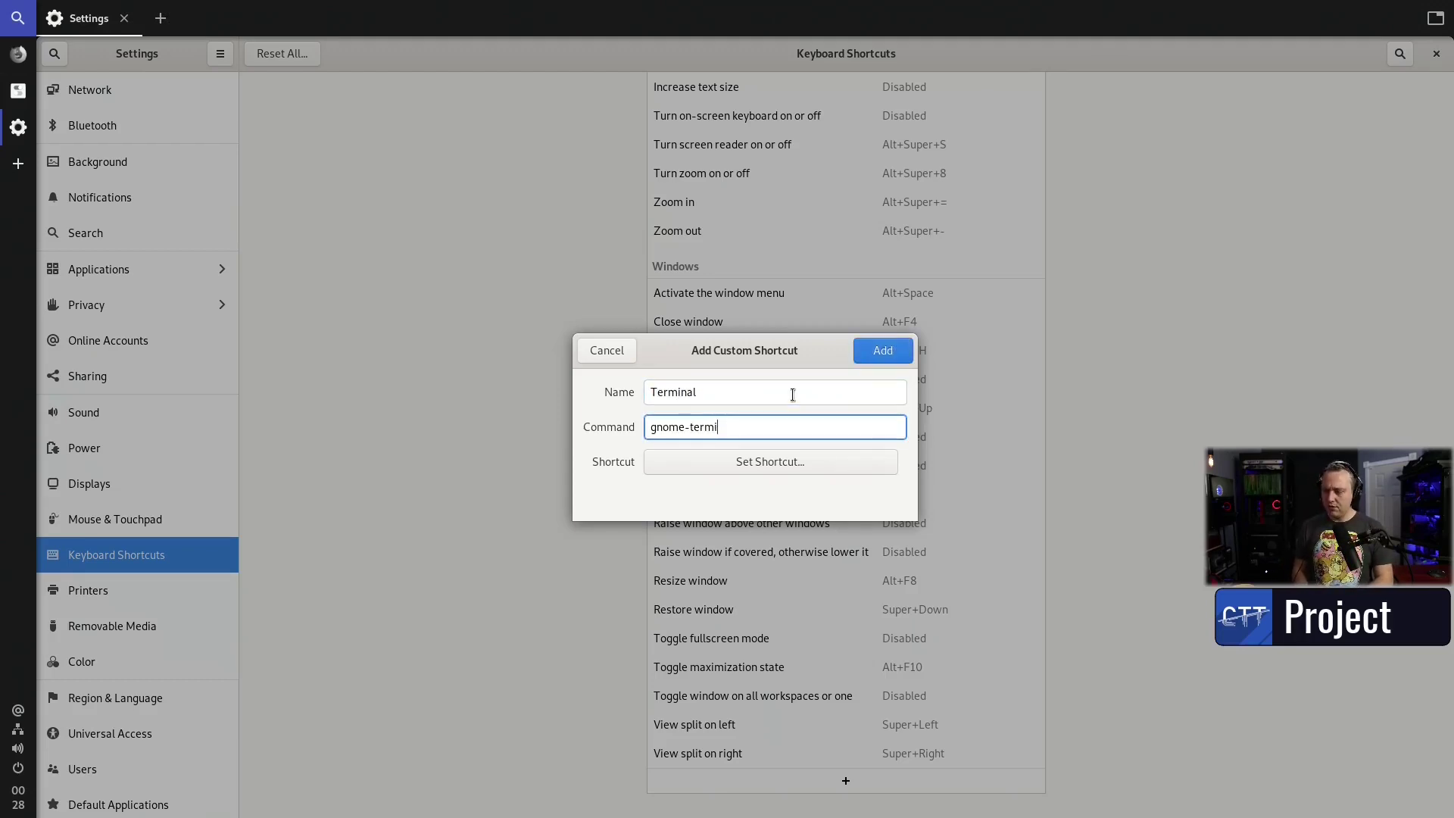
pyautogui.write('nal')
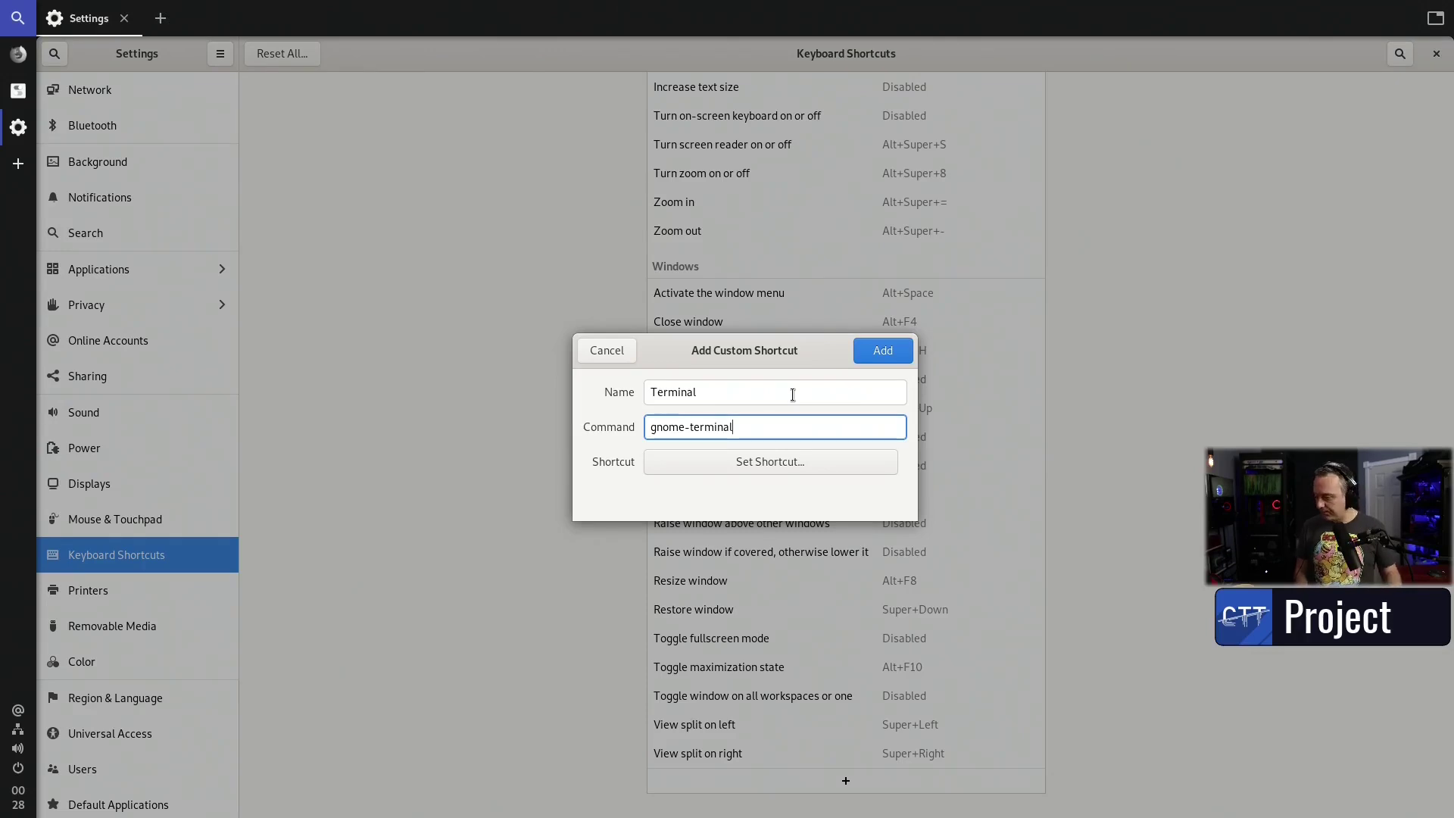
pyautogui.click(818, 463)
pyautogui.press('super+x')
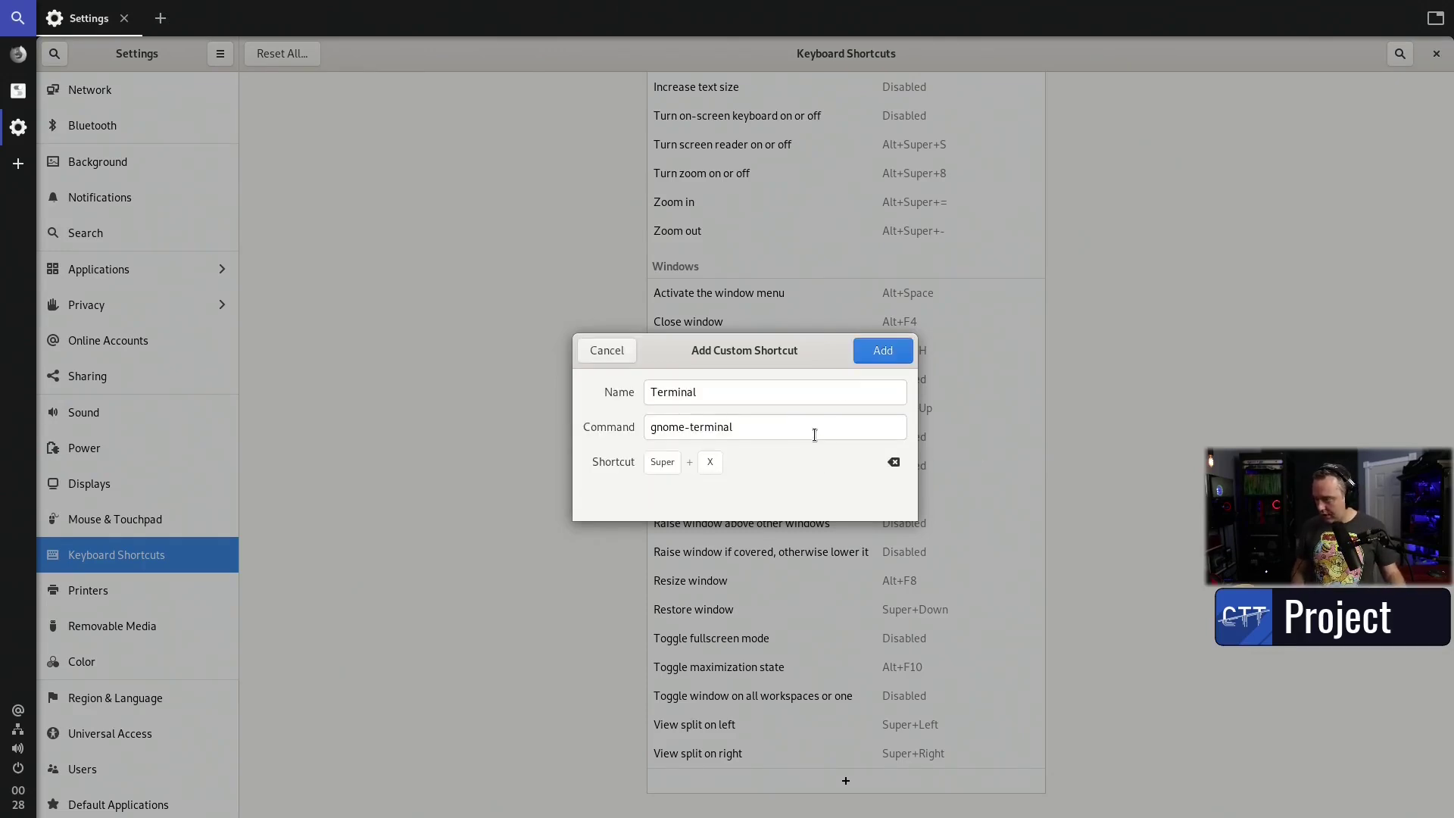
pyautogui.click(903, 344)
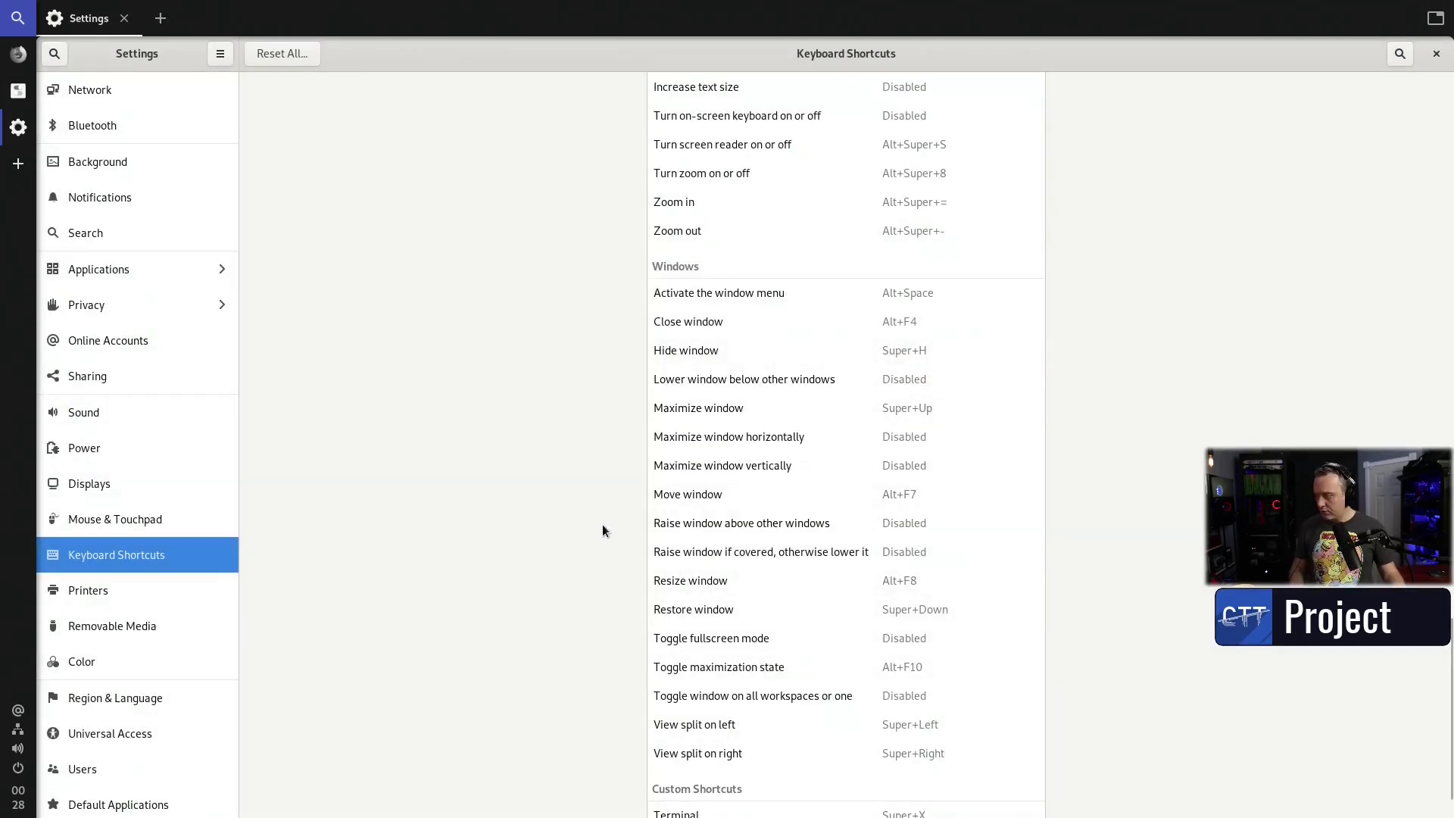
pyautogui.press('super+x')
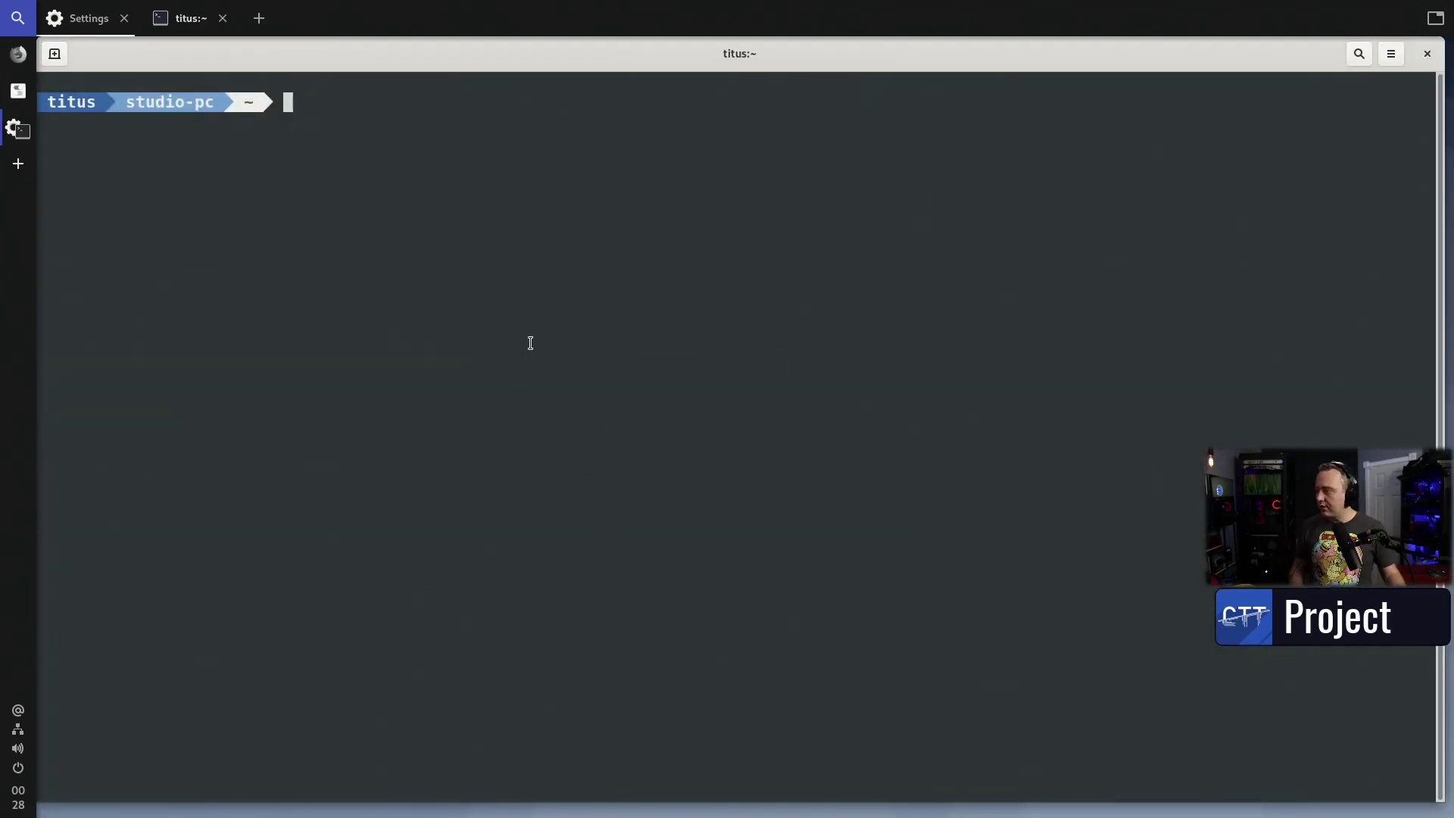
# Step: Switch between the Settings and terminal windows, then tile them side by side
pyautogui.click(88, 18)
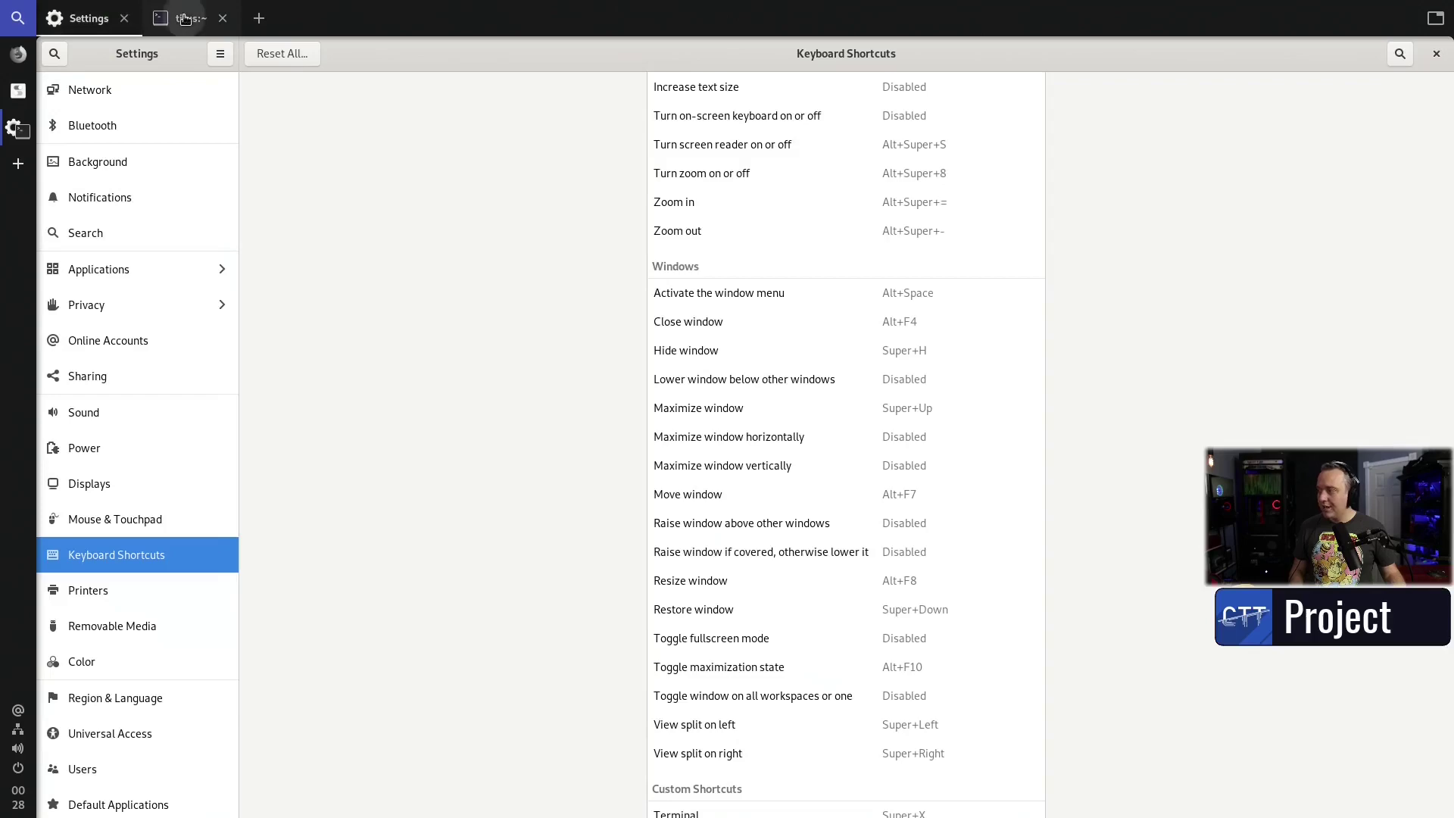
pyautogui.click(175, 19)
pyautogui.click(88, 19)
pyautogui.click(173, 23)
pyautogui.click(88, 18)
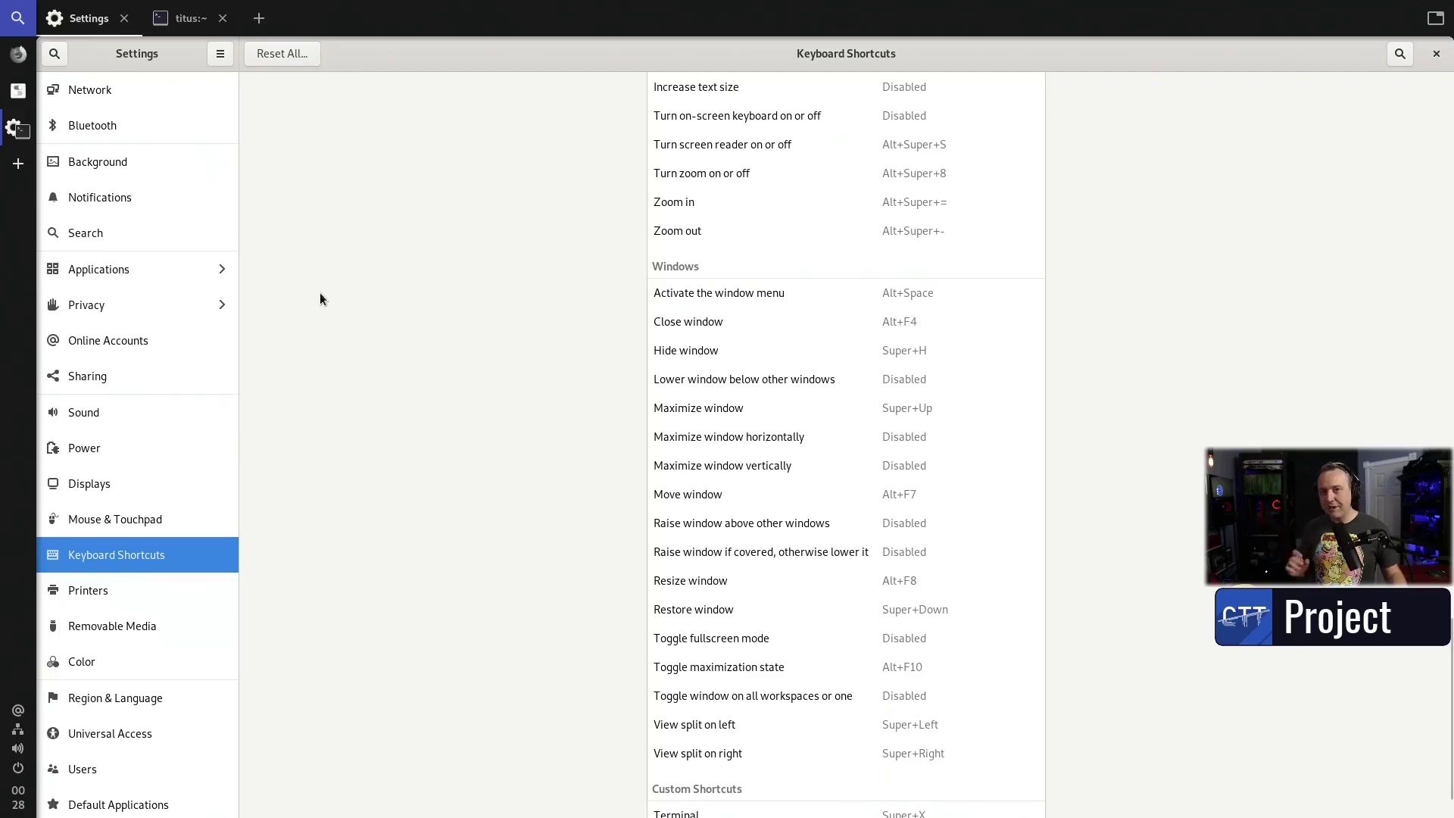
pyautogui.click(183, 34)
pyautogui.click(183, 34)
pyautogui.click(94, 22)
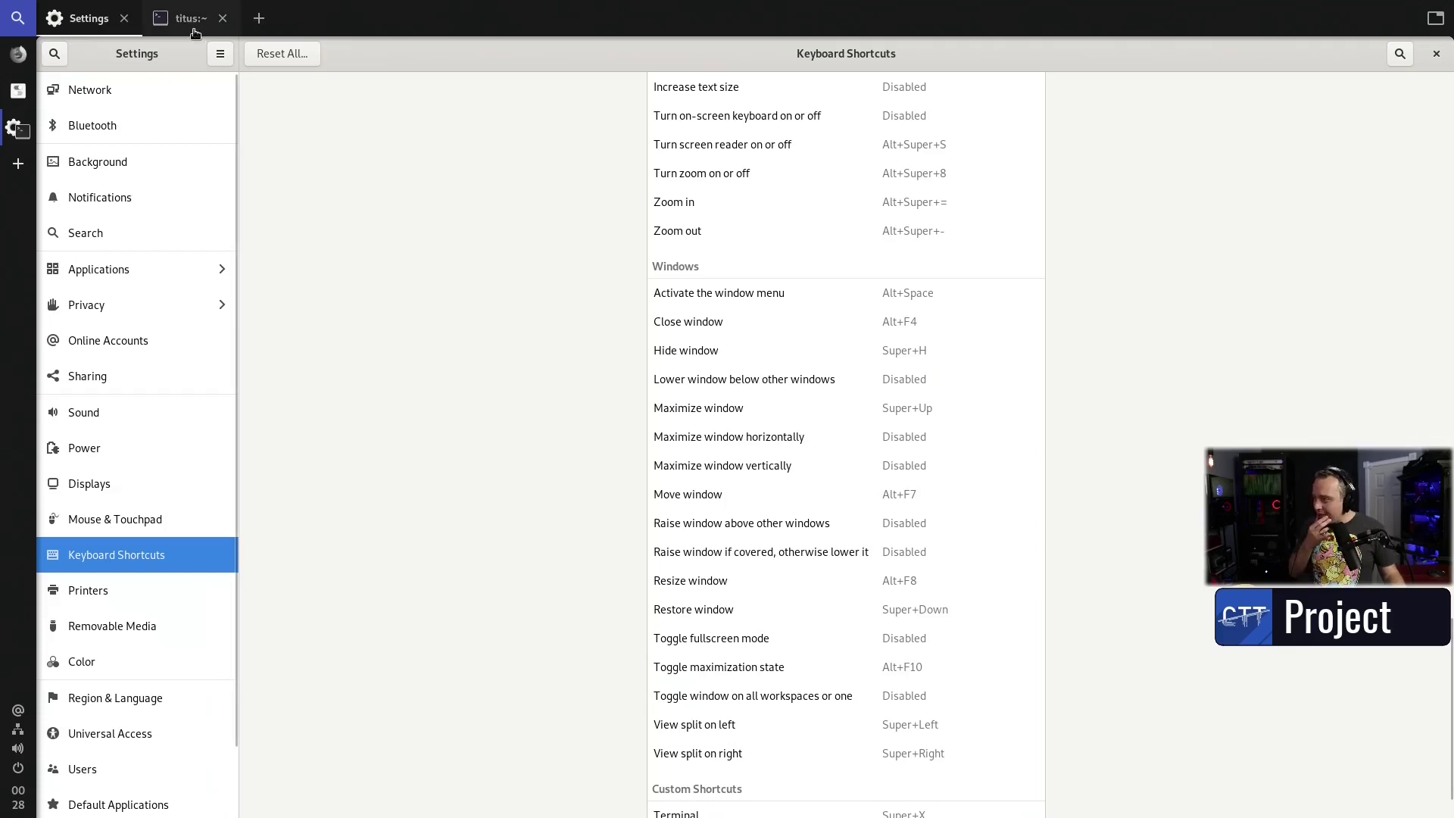
pyautogui.click(1435, 17)
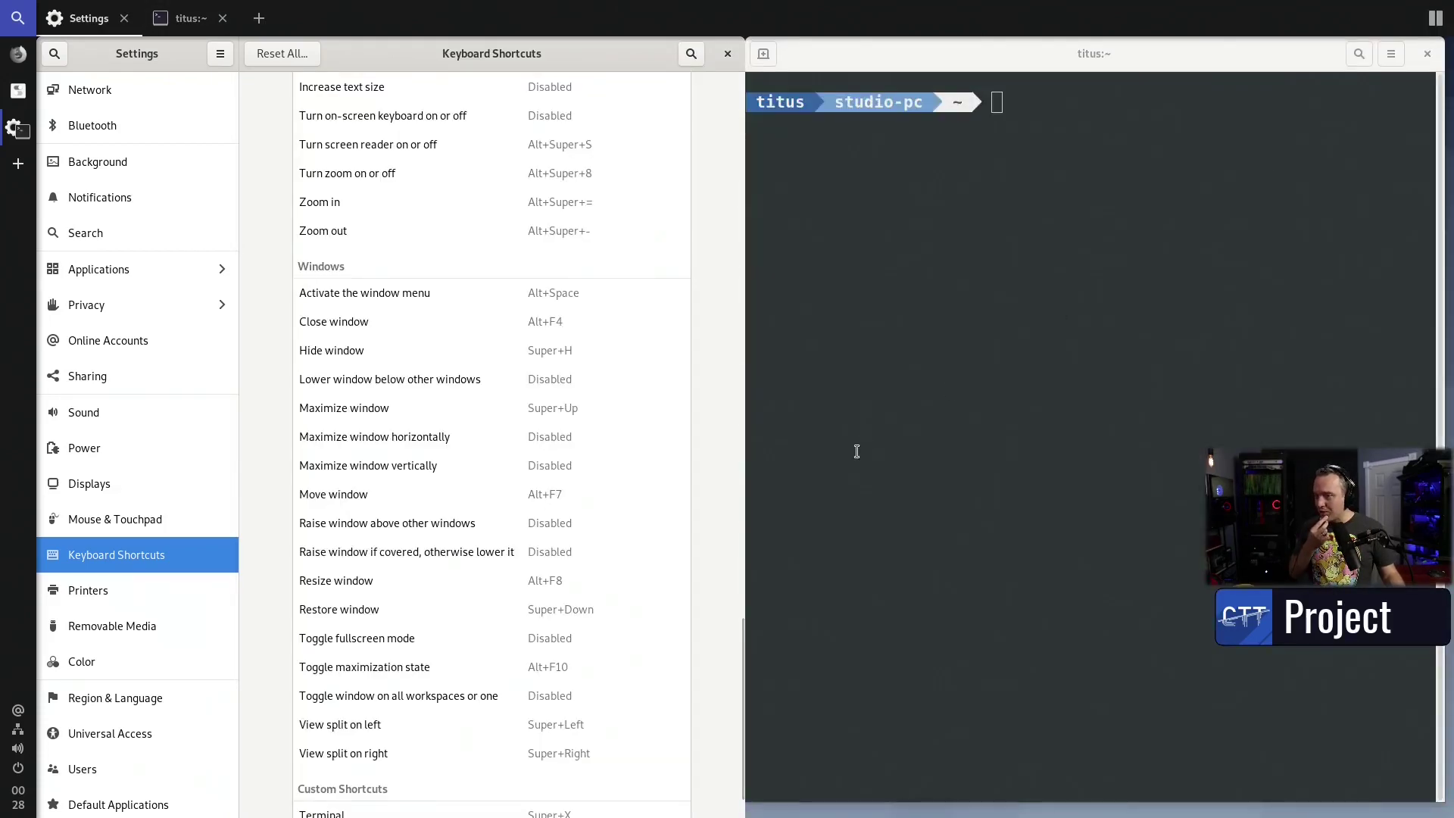
pyautogui.click(1435, 18)
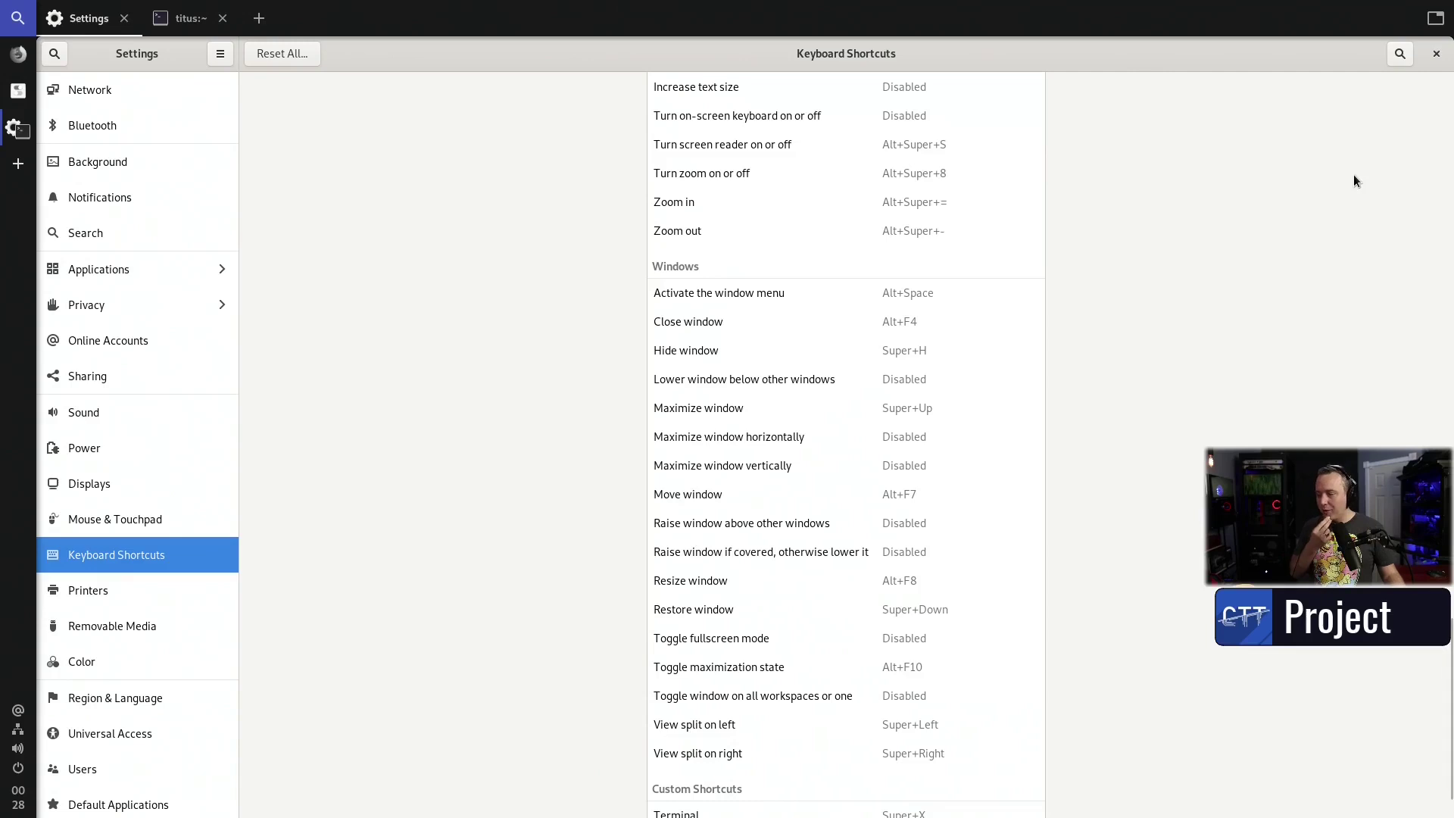
pyautogui.click(1435, 17)
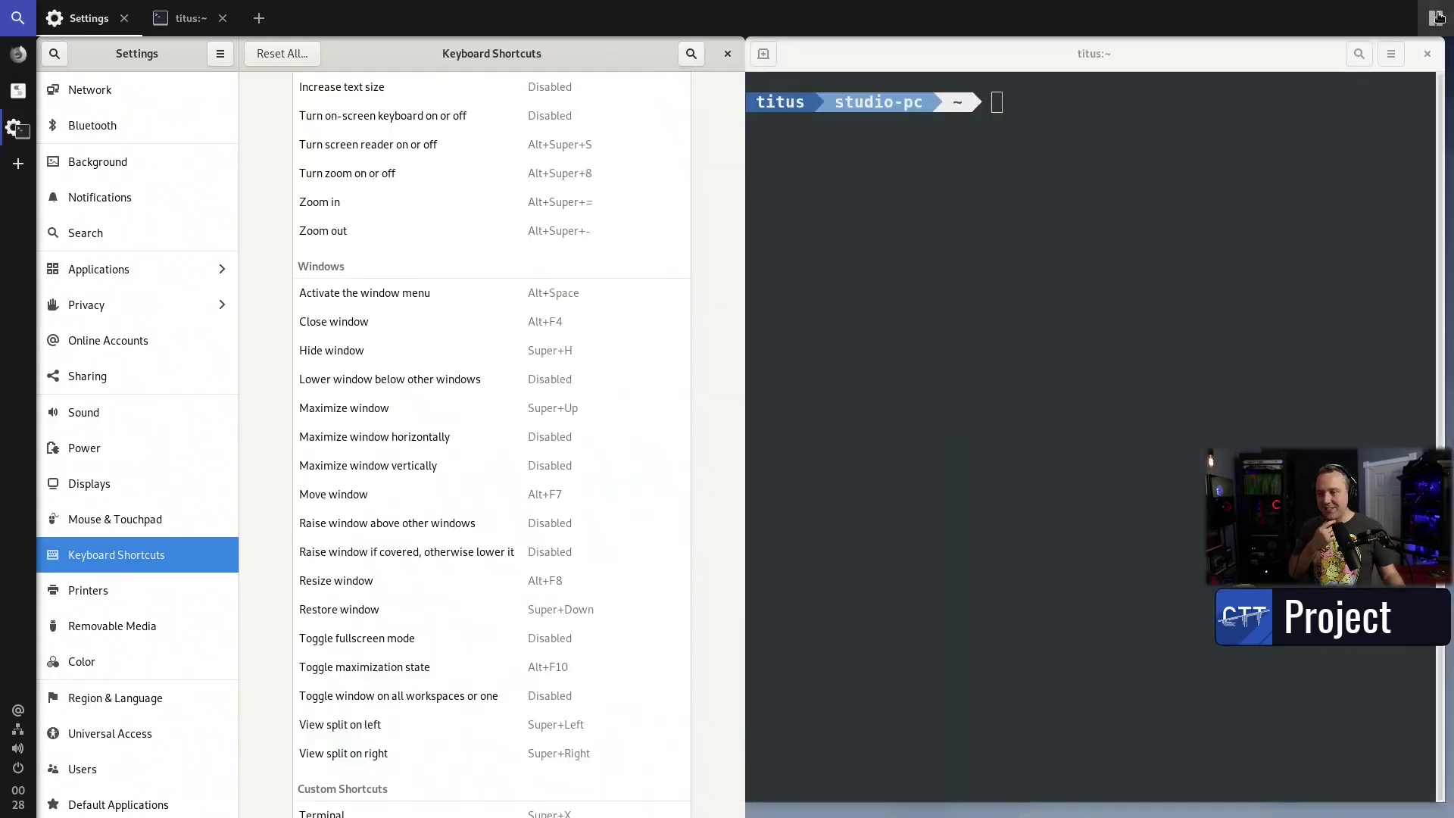
# Step: Open more terminals with Super+X, close them all with Super+Q, and search 'x' in the launcher
pyautogui.press('super+x')
pyautogui.press('super+x')
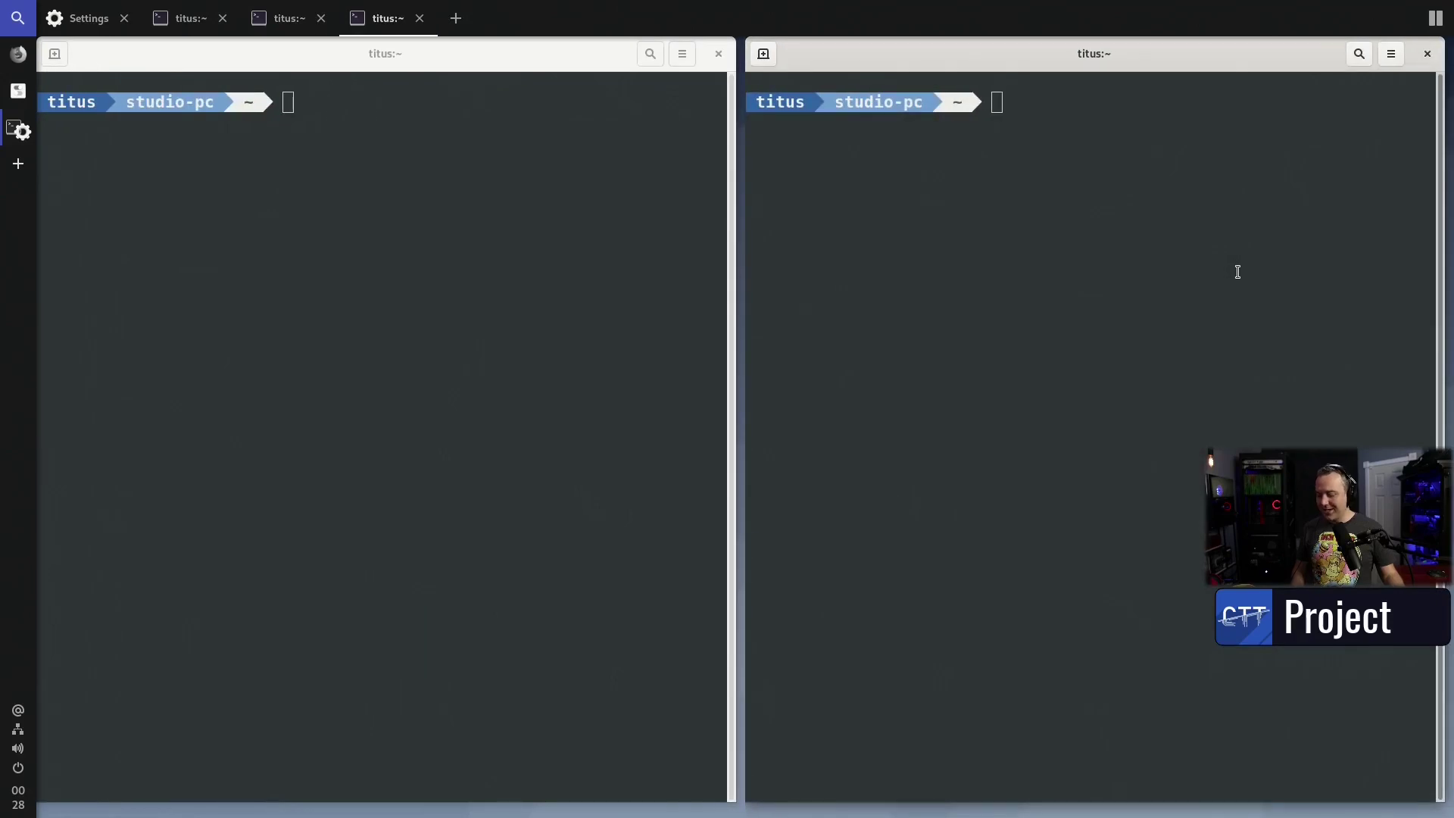
pyautogui.press('super+q')
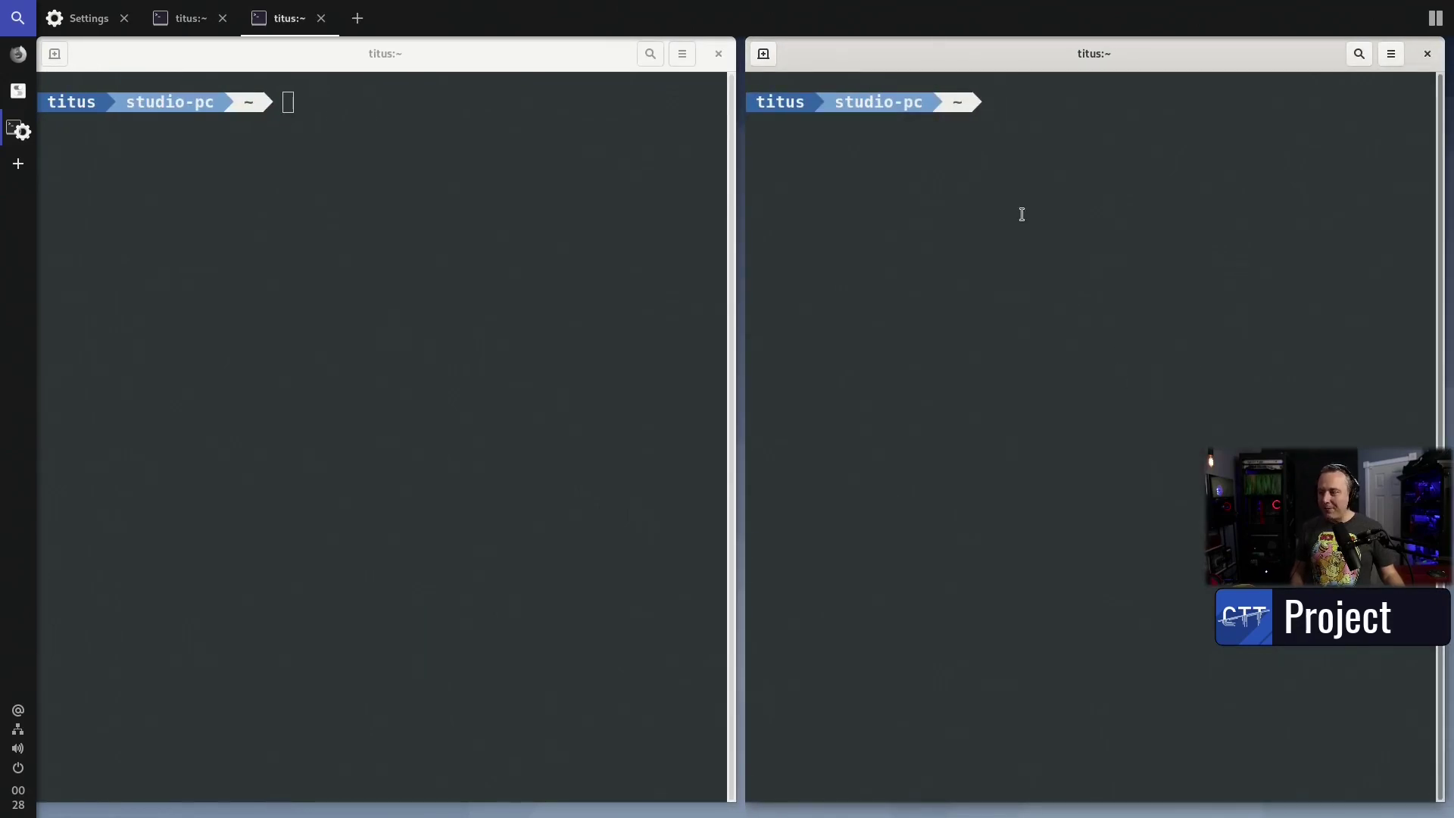
pyautogui.press('super+q')
pyautogui.press('super+q')
pyautogui.press('super')
pyautogui.write('x')
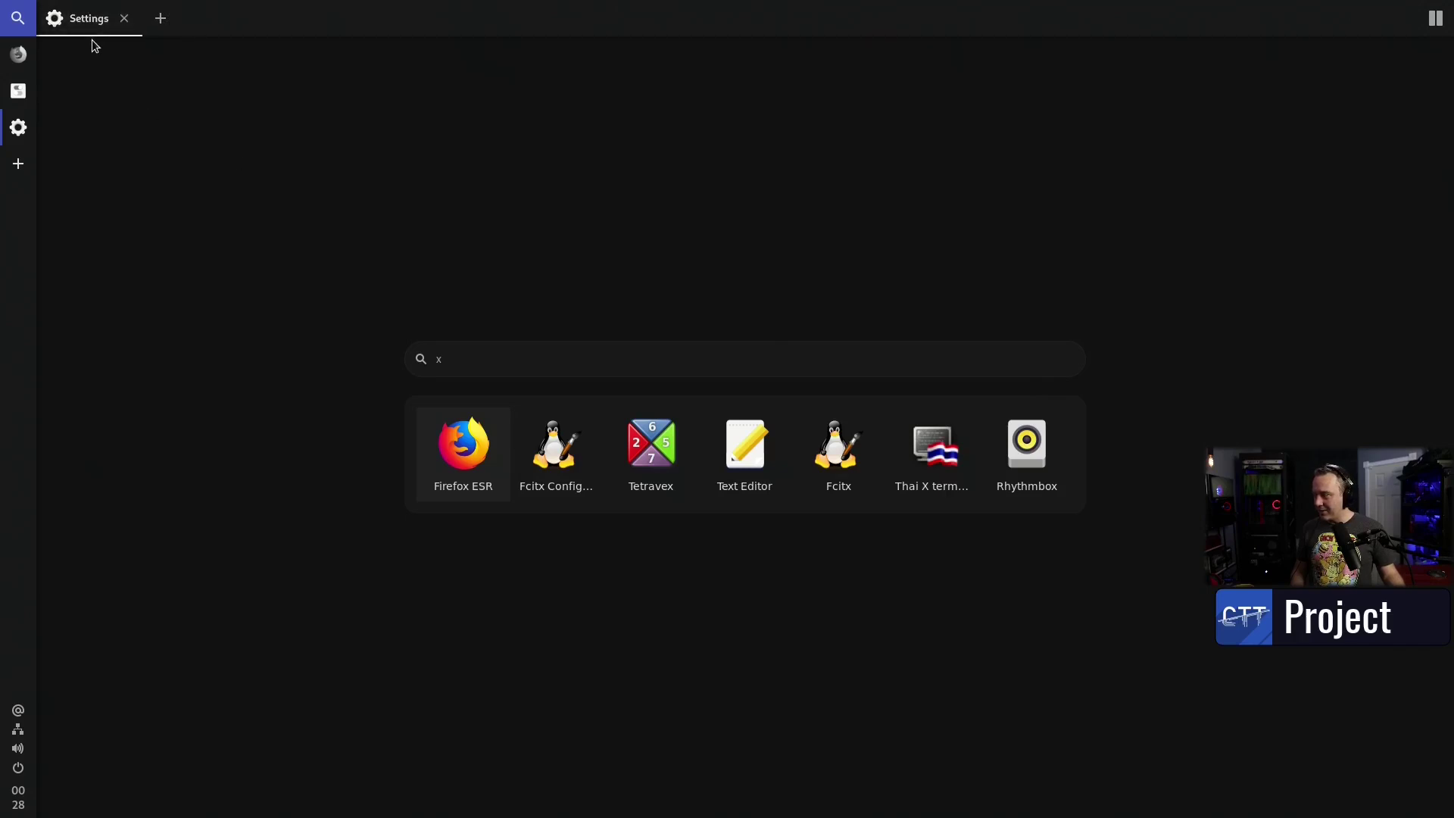
# Step: Close the Settings window and return the workspace to the single full layout
pyautogui.click(124, 18)
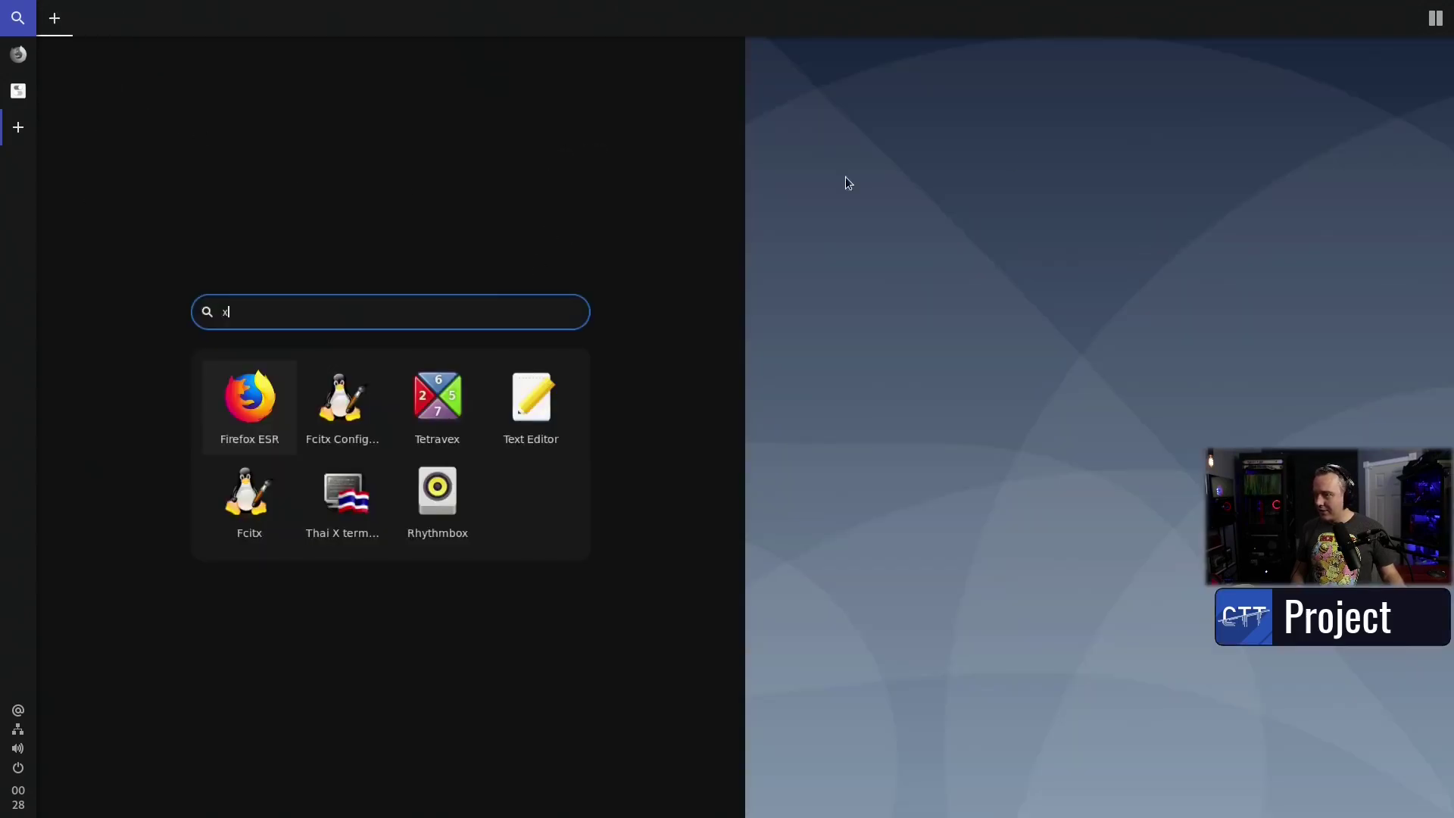
pyautogui.click(1433, 18)
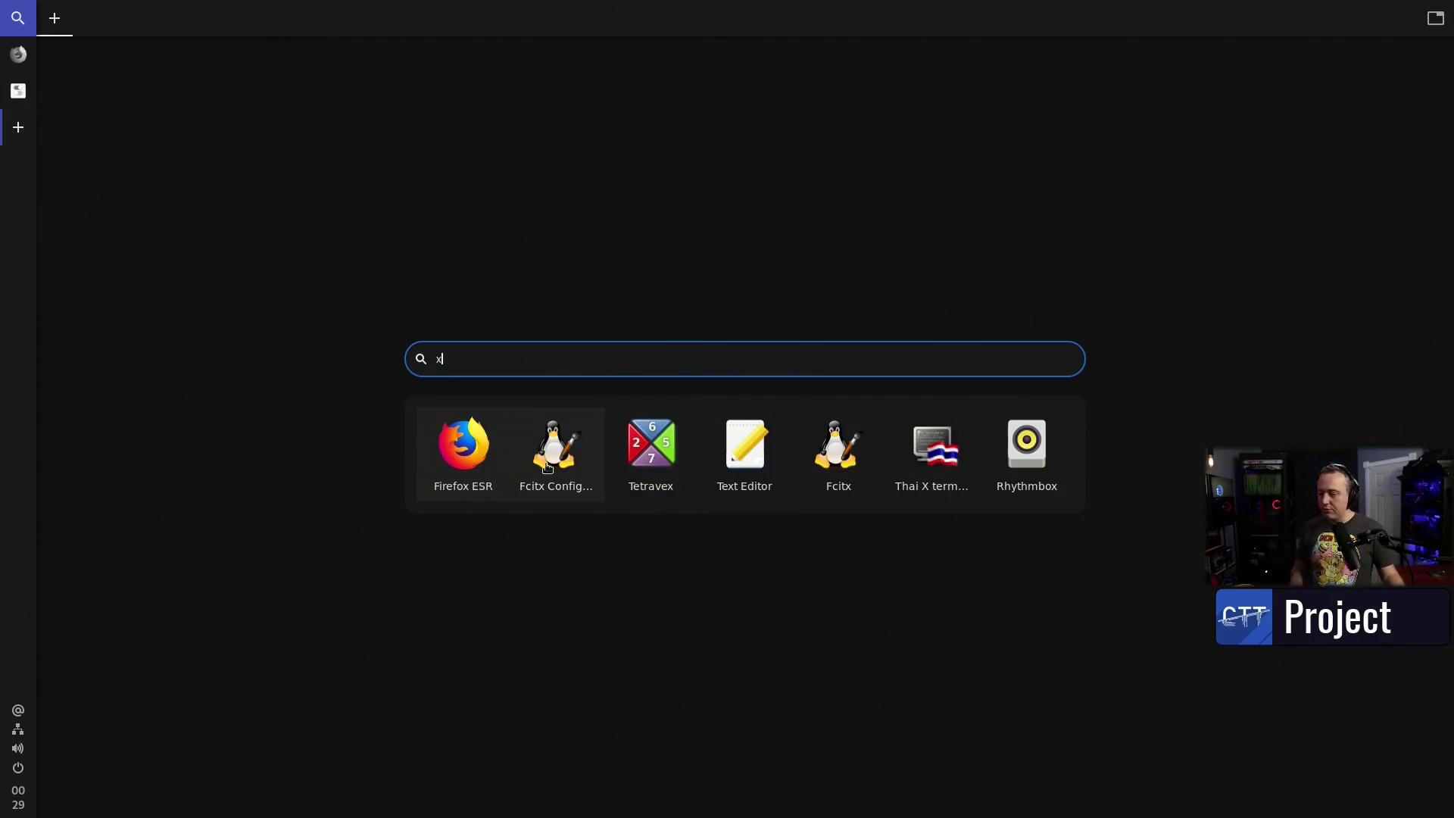
# Step: Launch Text Editor, Terminal and Files from the launcher, each in a new workspace
pyautogui.click(745, 454)
pyautogui.click(743, 451)
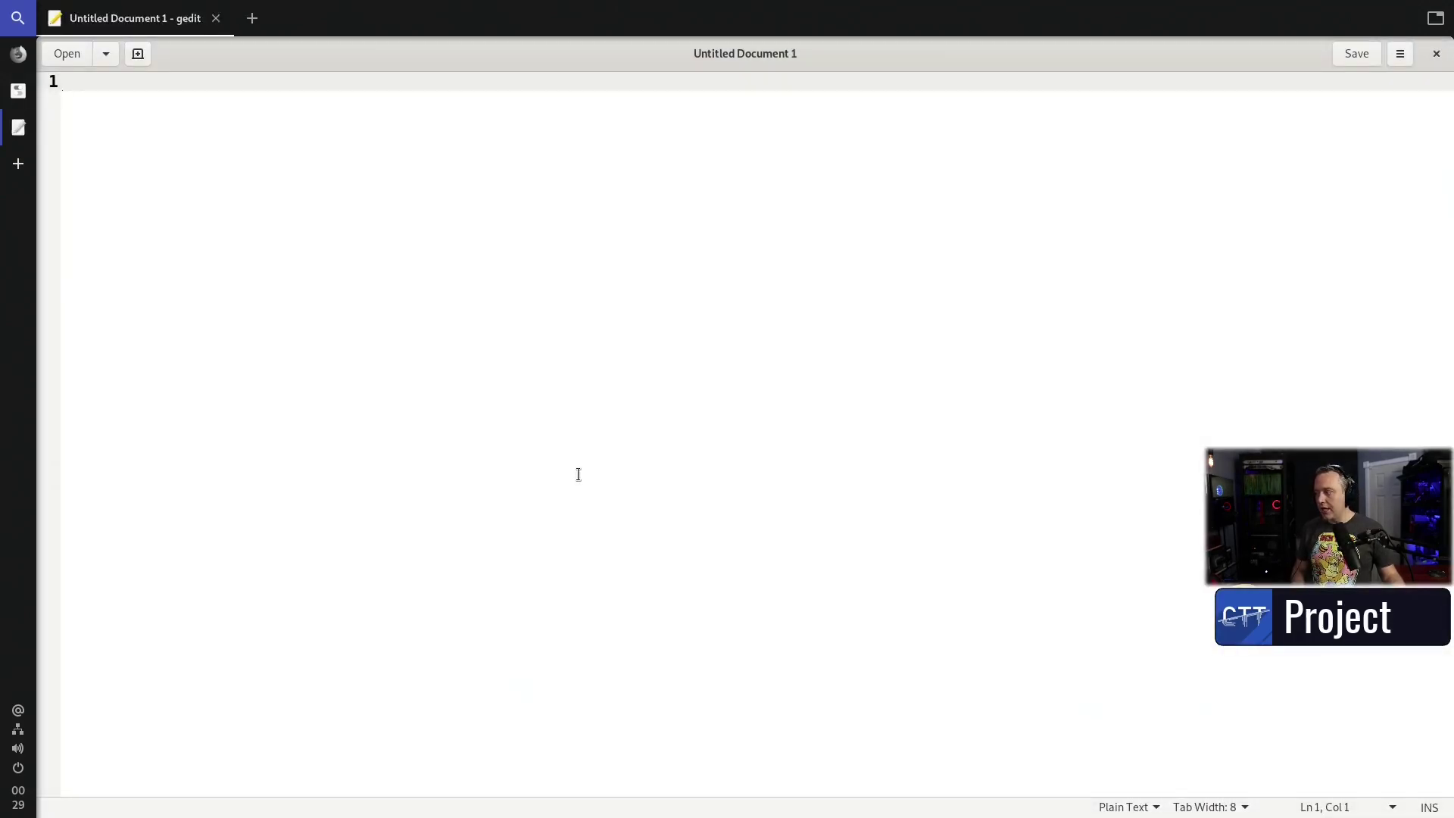
pyautogui.press('super')
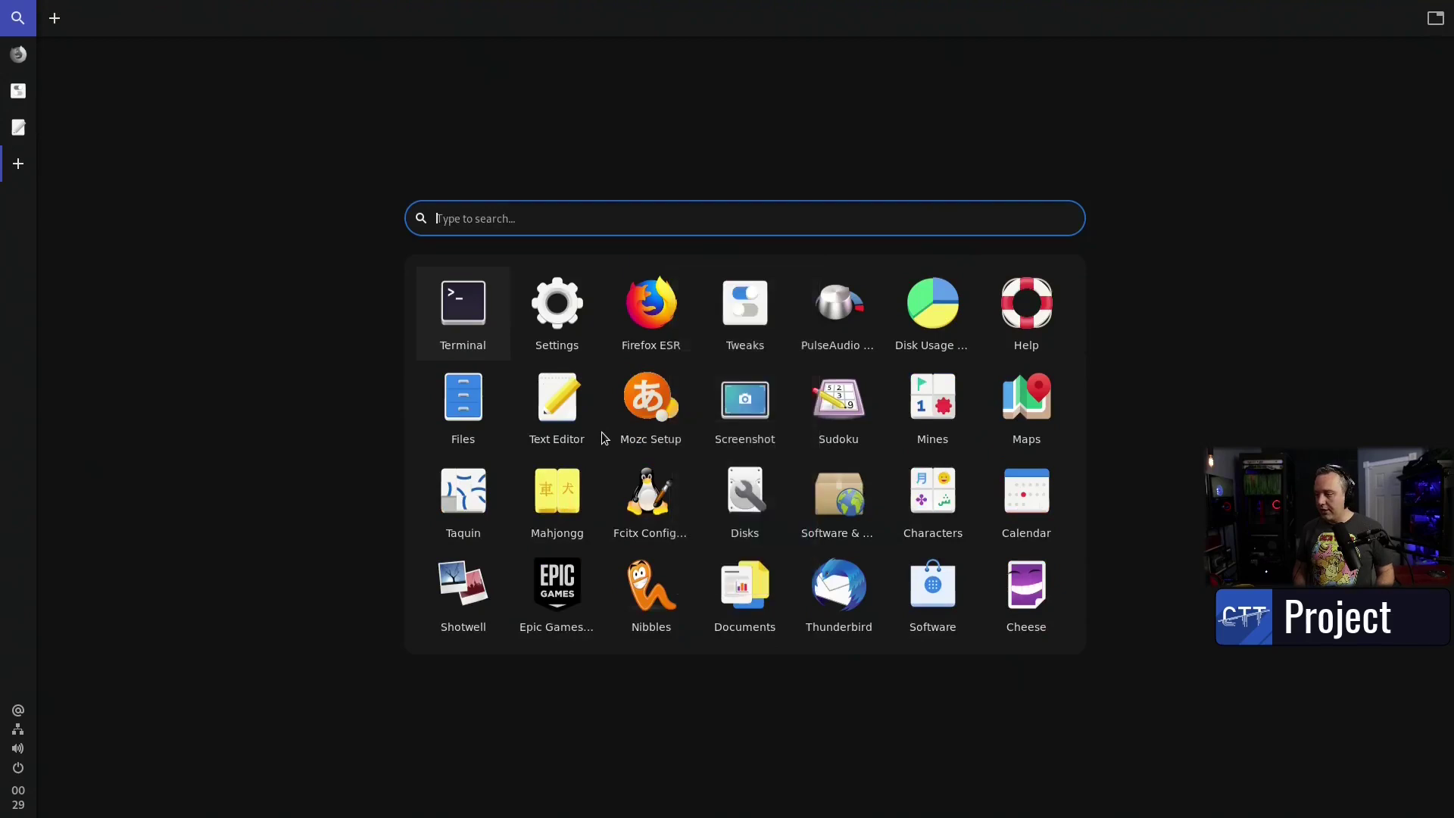
pyautogui.press('Return')
pyautogui.click(604, 438)
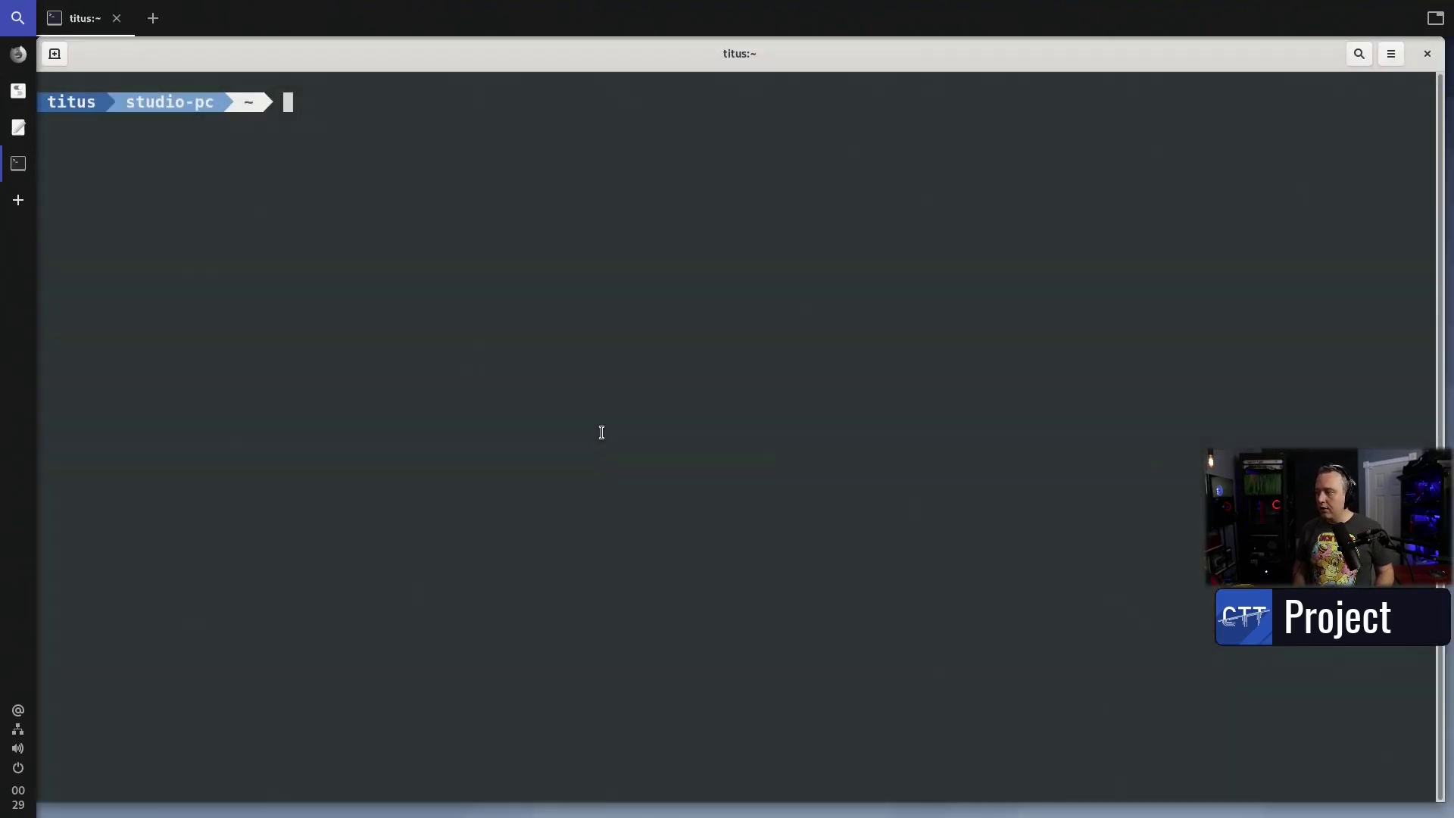
pyautogui.press('super')
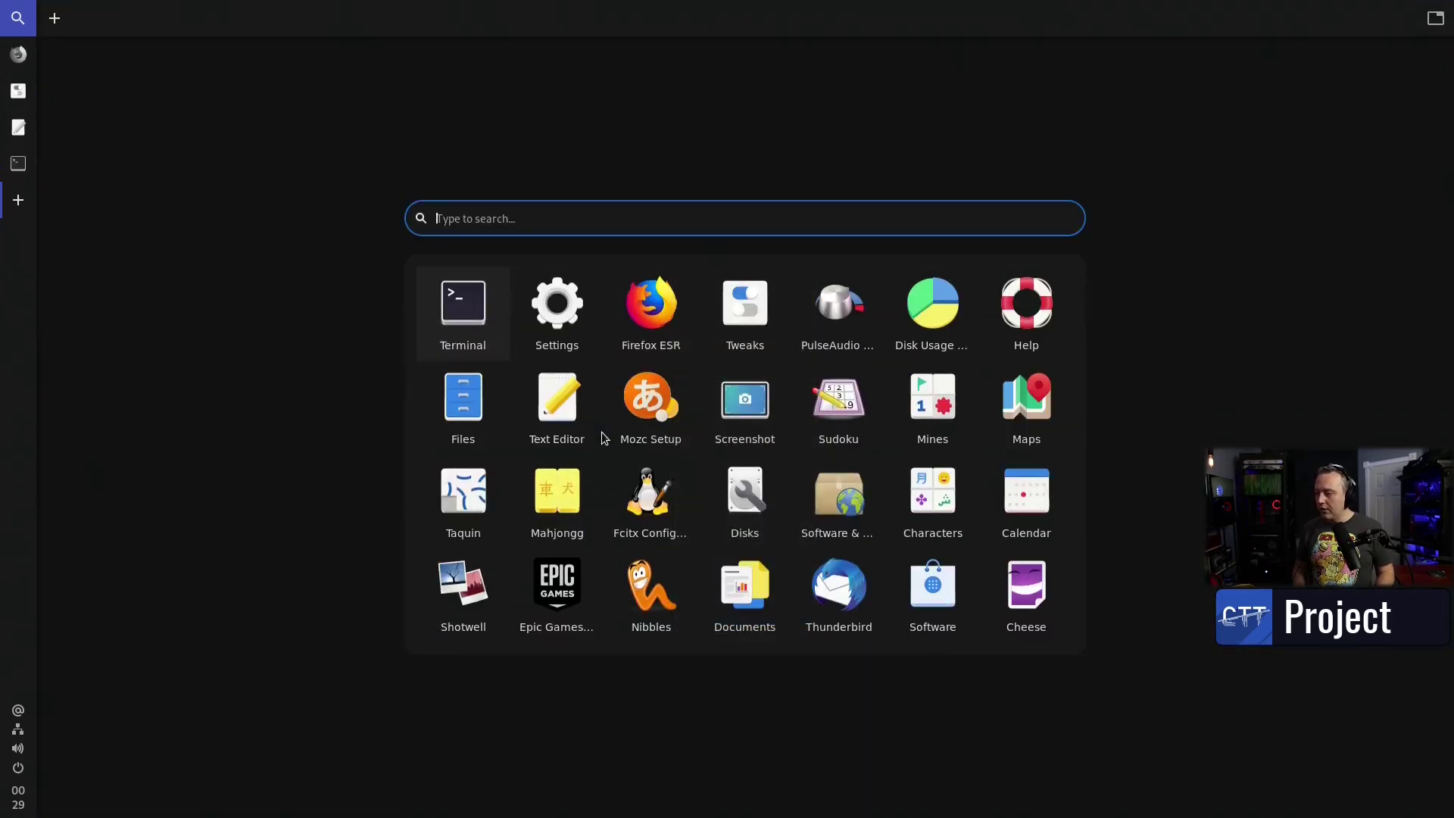
pyautogui.press('Down')
pyautogui.press('Return')
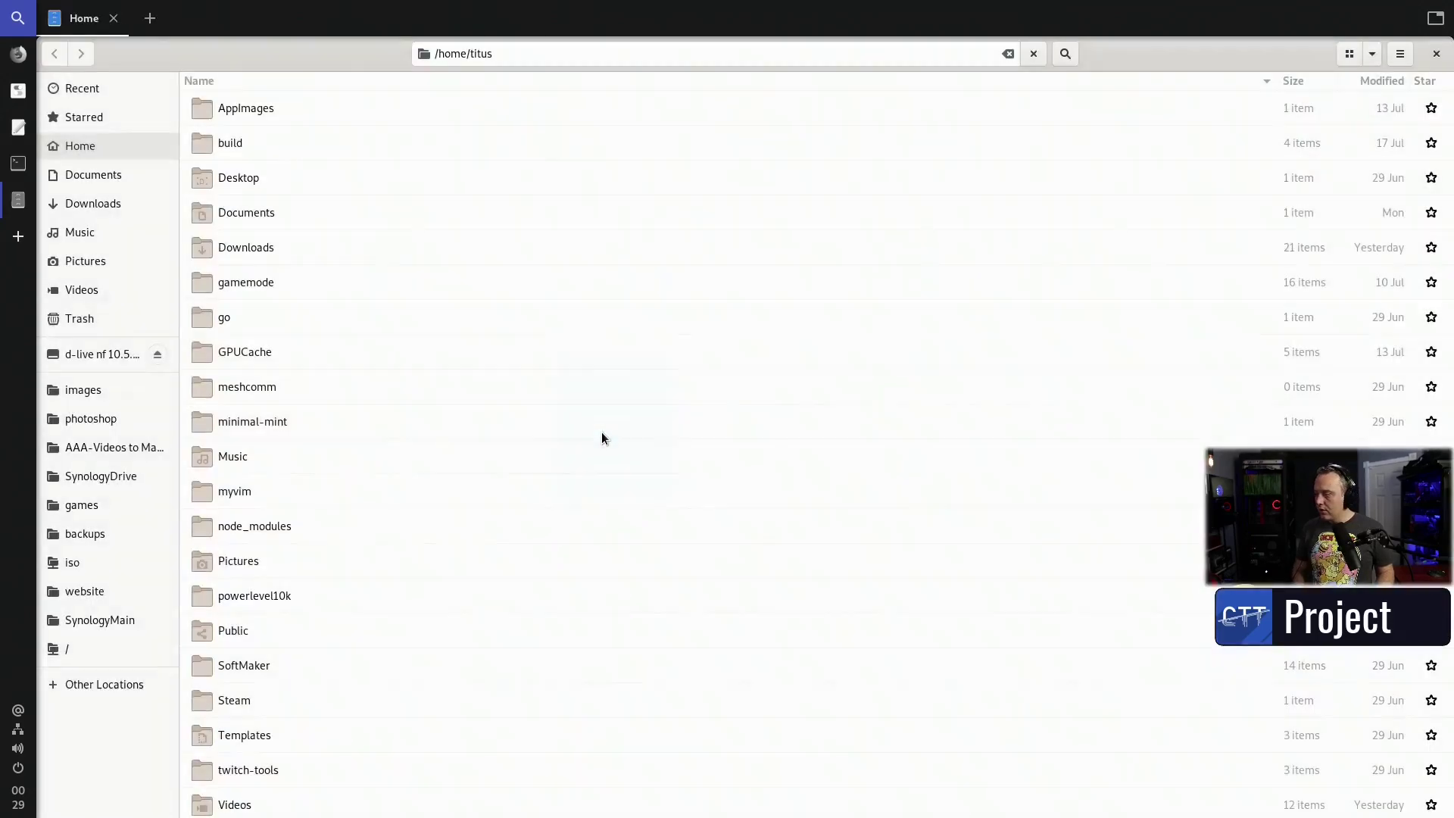
# Step: Dismiss the launcher and cycle through the workspaces with keyboard shortcuts
pyautogui.press('super')
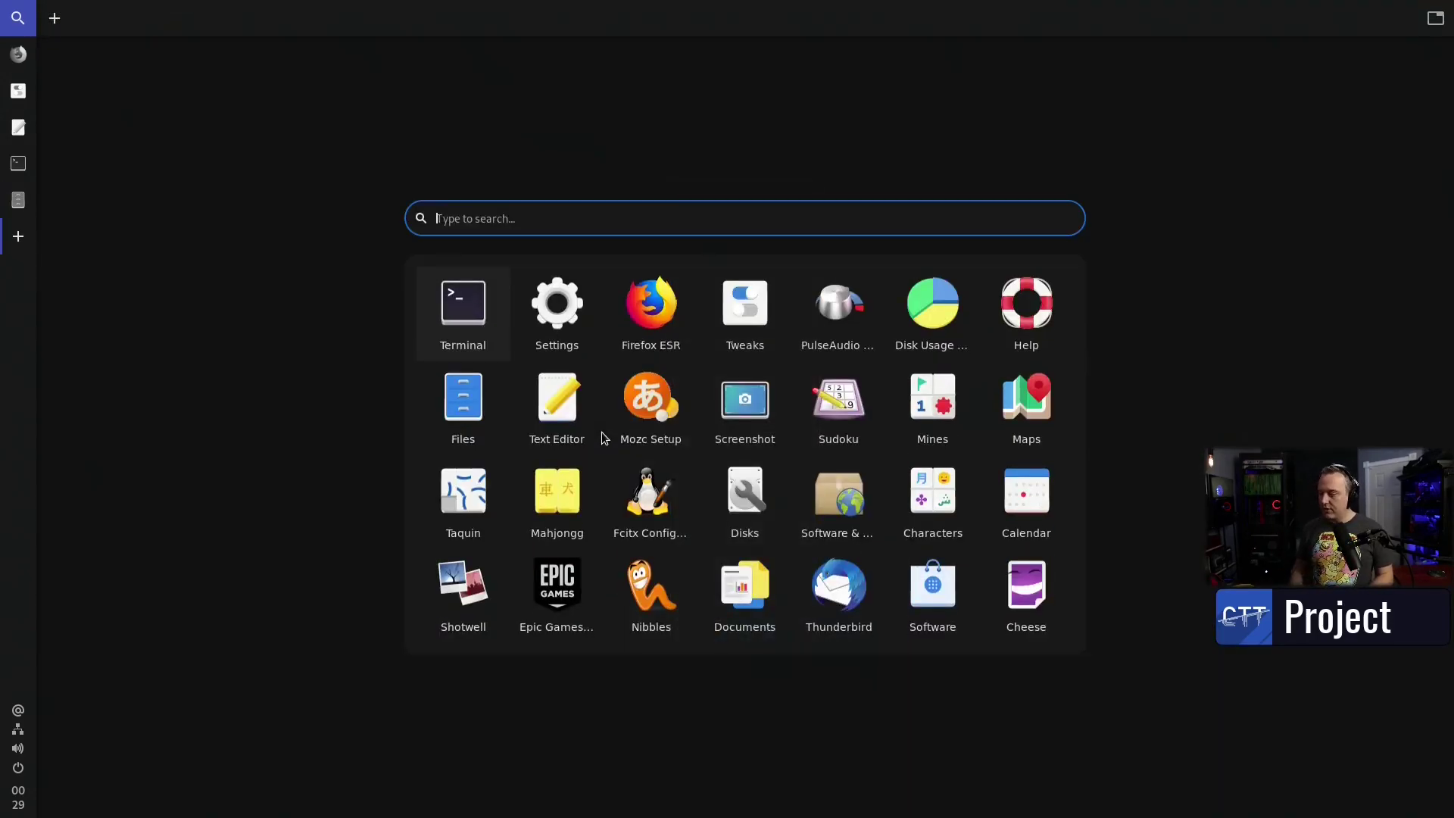
pyautogui.press('super+w')
pyautogui.press('super+w')
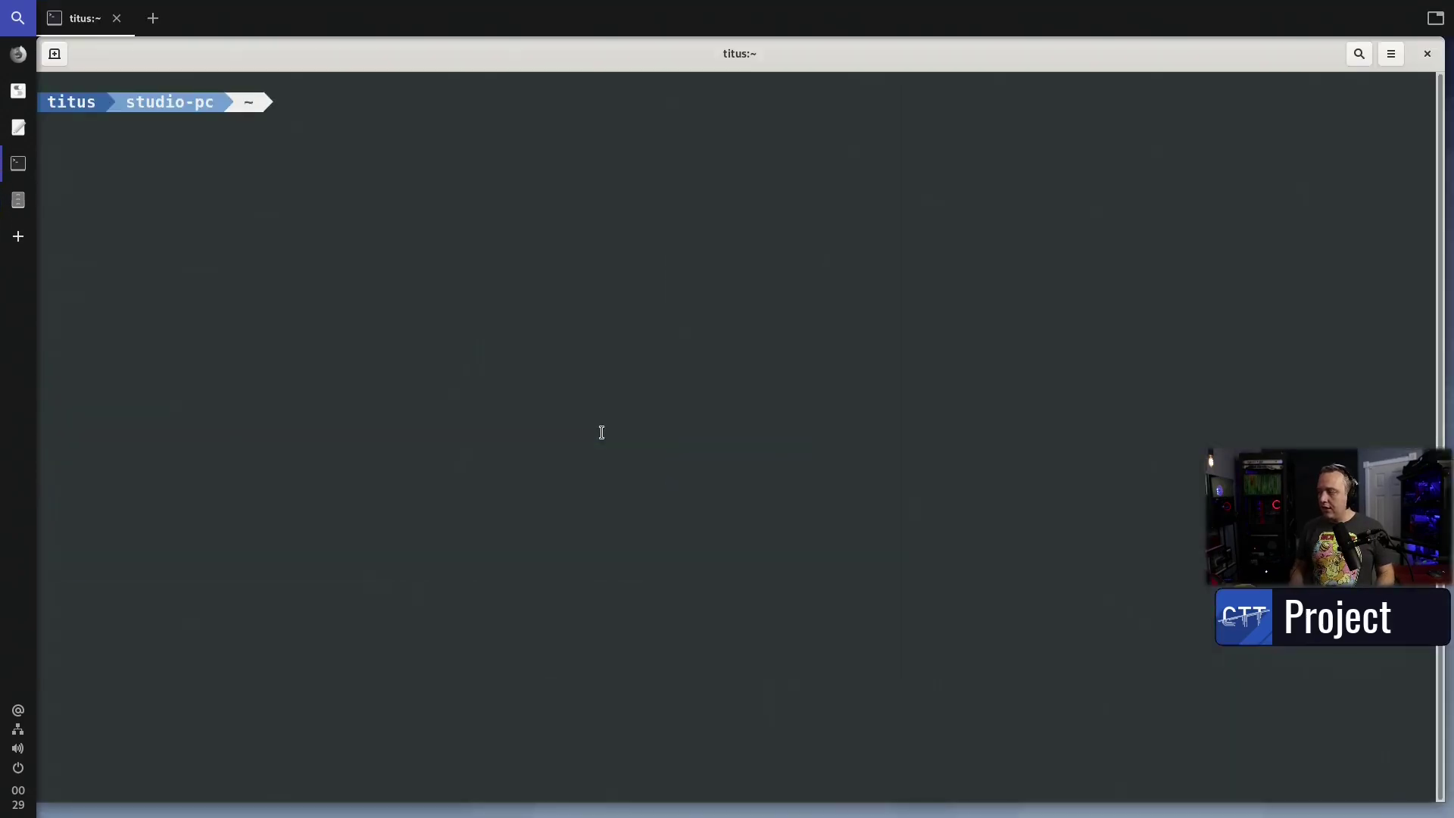
pyautogui.press('super+1')
pyautogui.press('super+s')
pyautogui.press('super+s')
pyautogui.press('super+s')
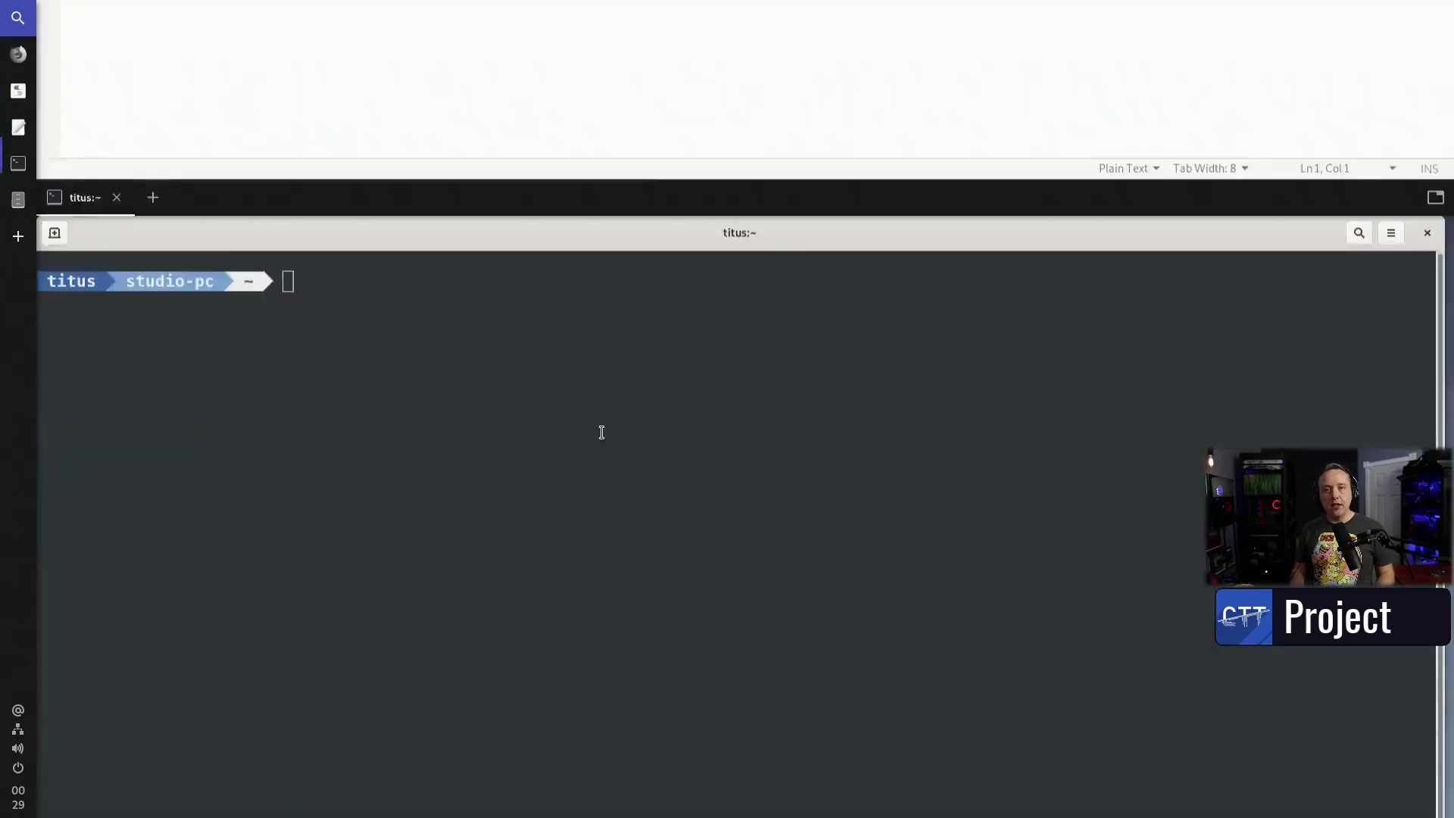
pyautogui.press('super+1')
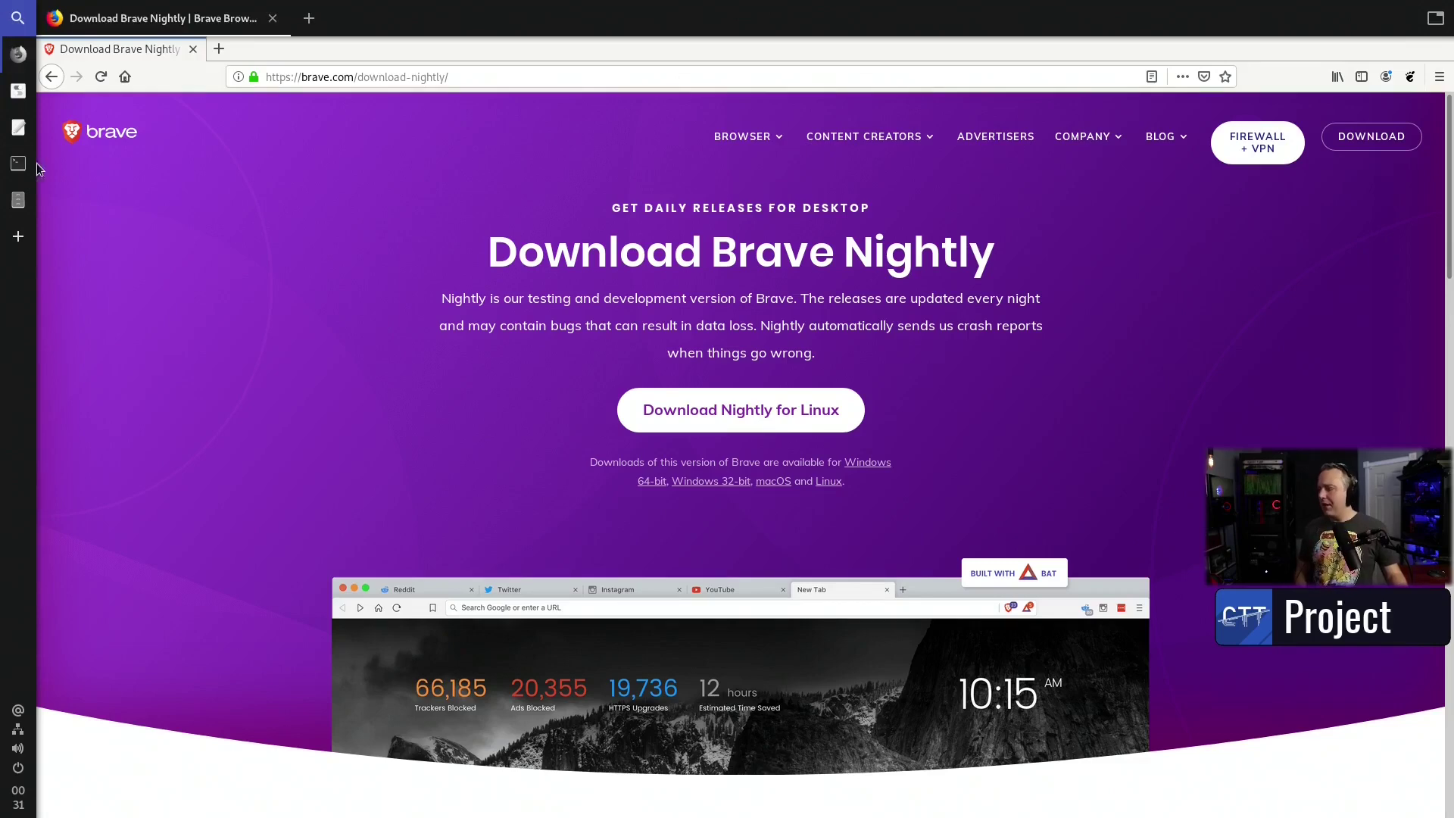
# Step: Switch to the terminal workspace from the sidebar and type 'sudo apt install neofetch'
pyautogui.click(21, 161)
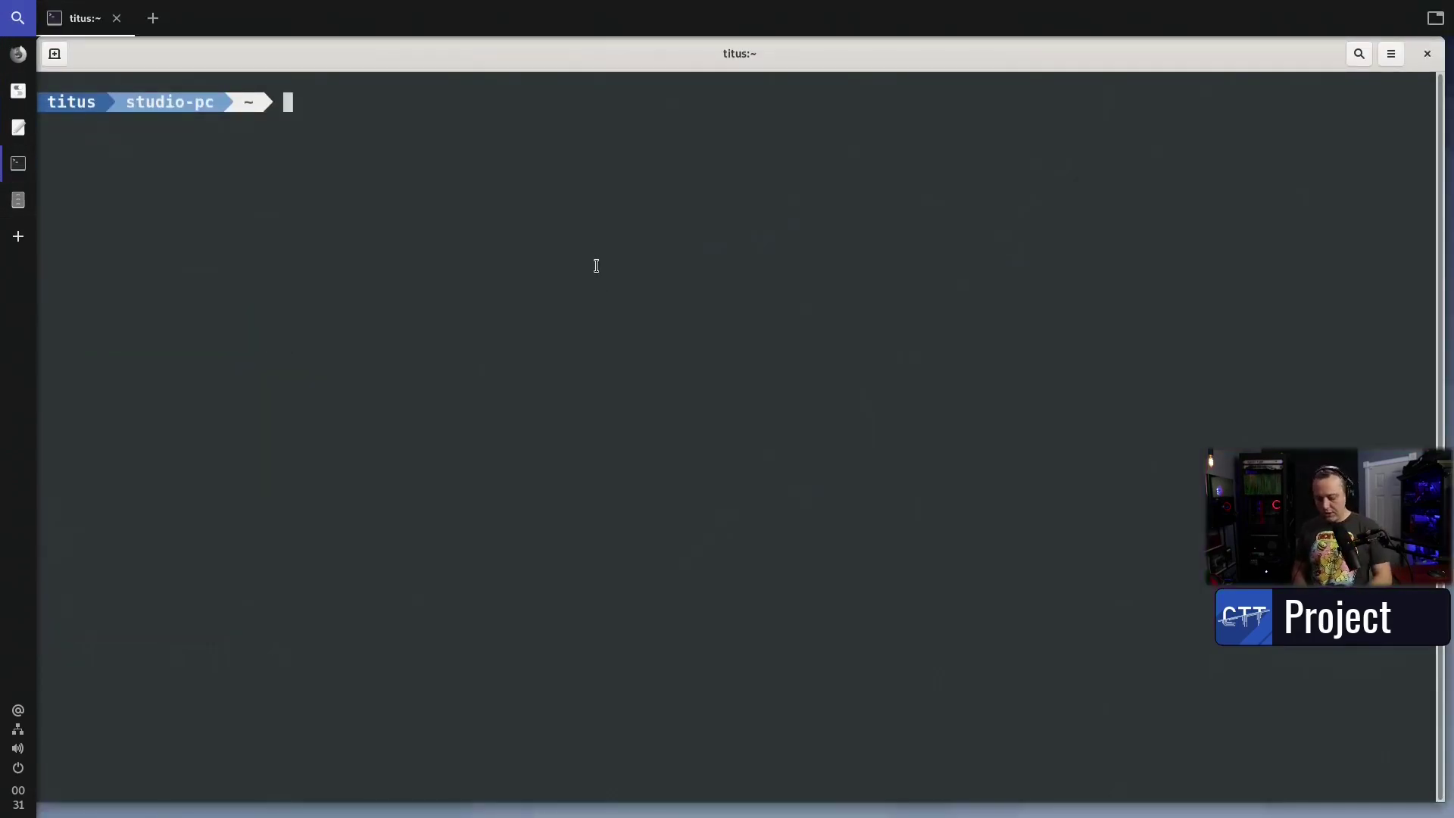
pyautogui.write('sudo apt install neo')
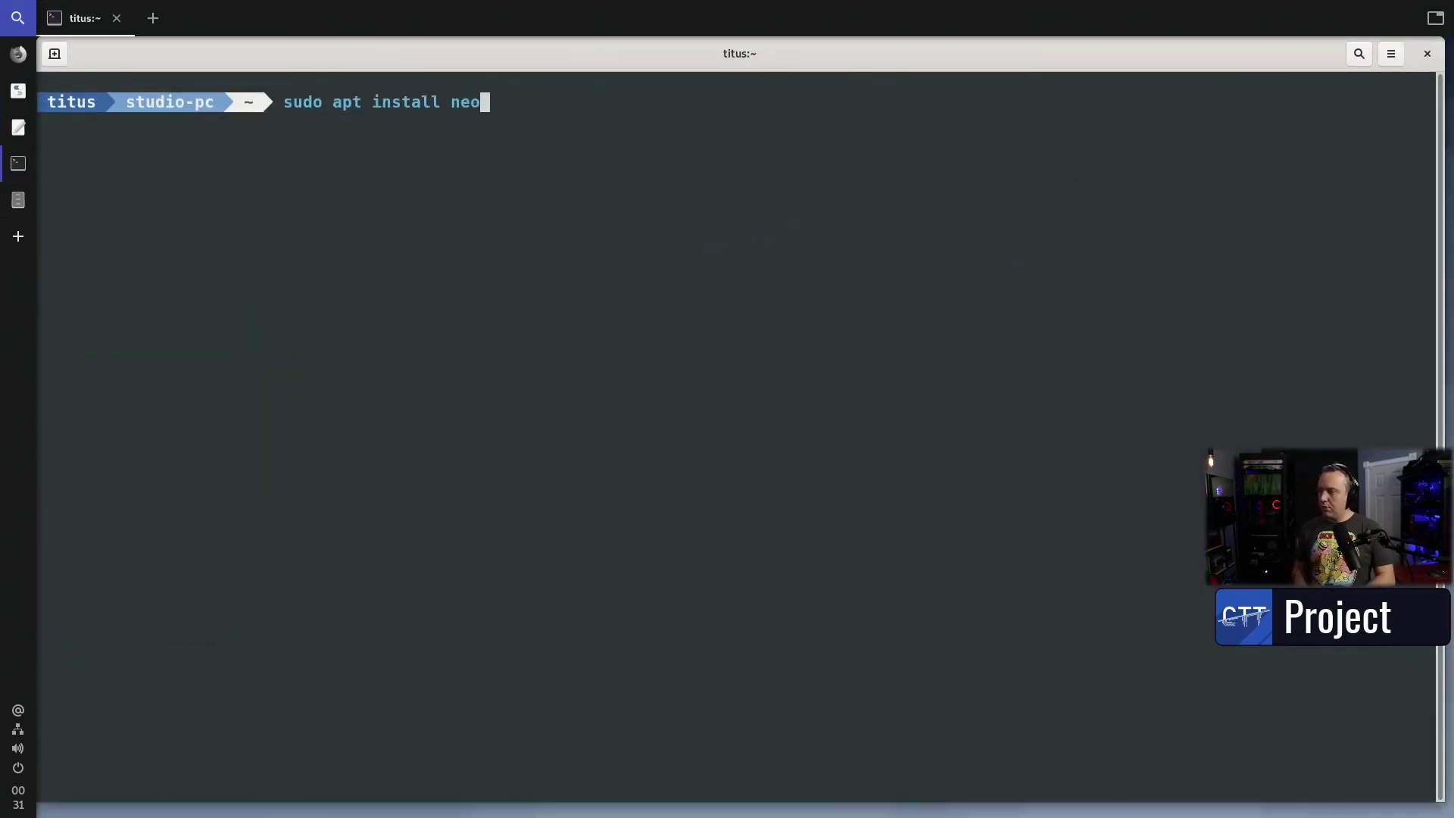
pyautogui.write('fetch')
# Step: Install neofetch, confirming the password and Y/n prompt, then run neofetch
pyautogui.press('Return')
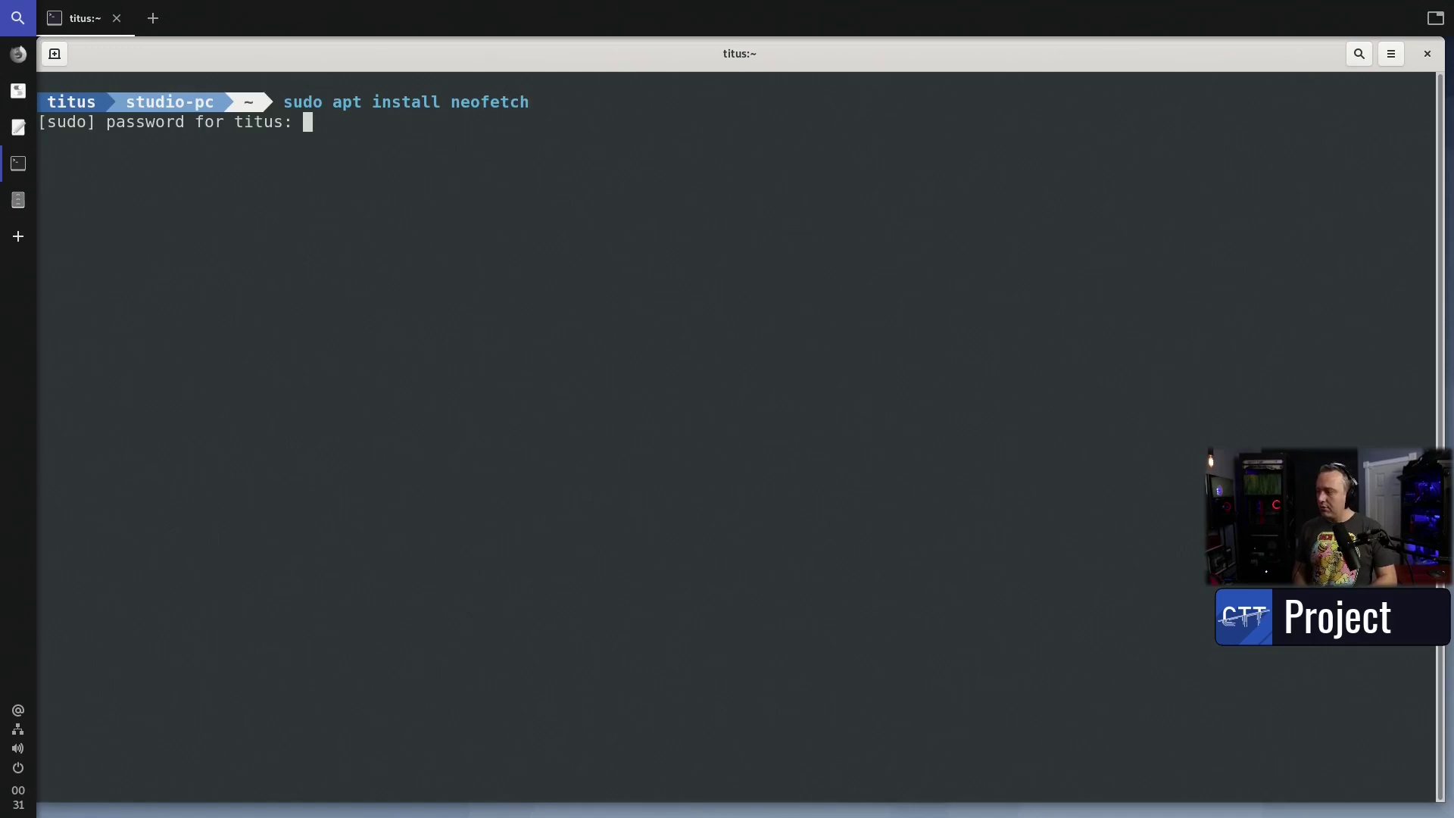
pyautogui.press('Return')
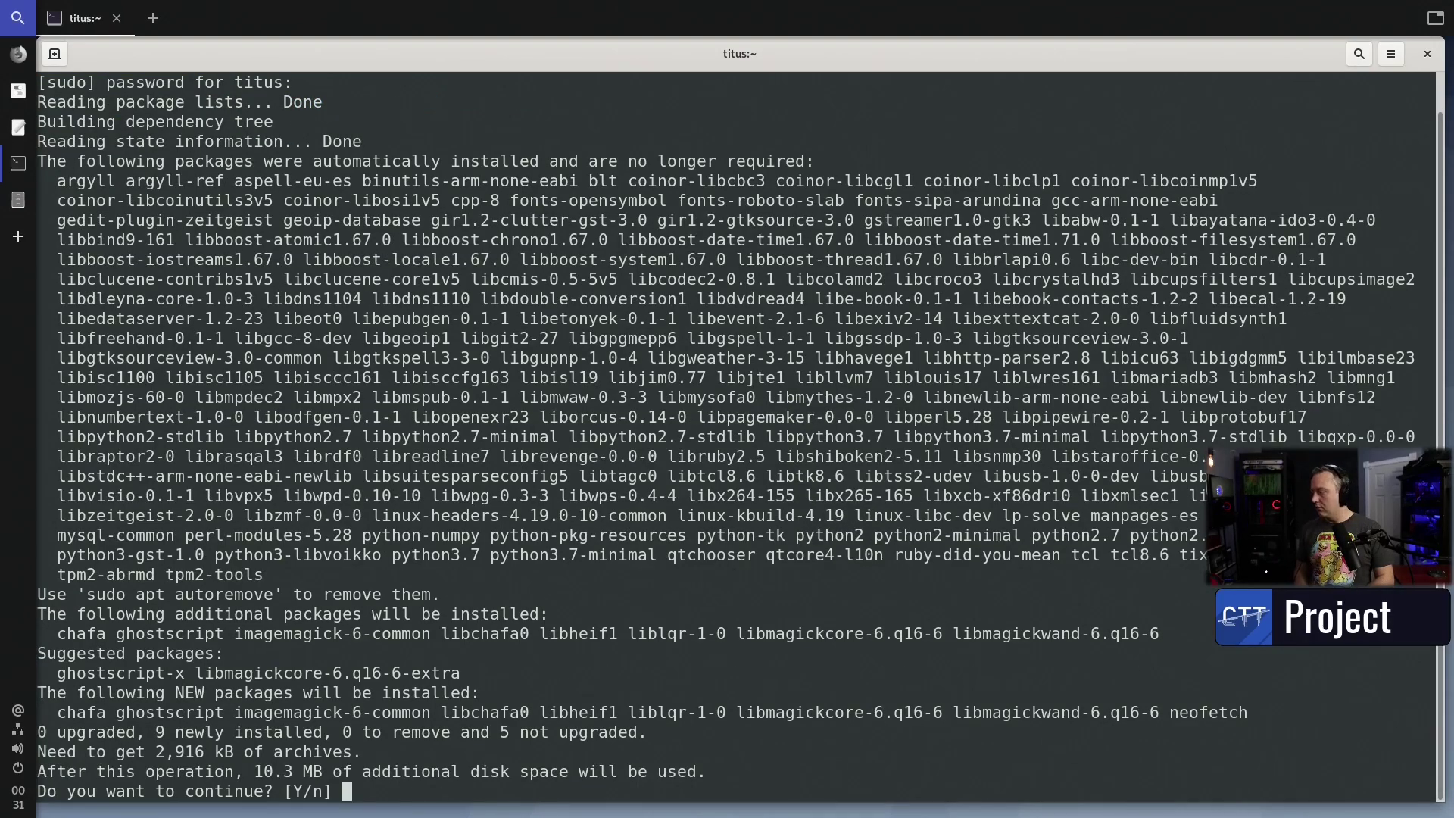
pyautogui.press('Return')
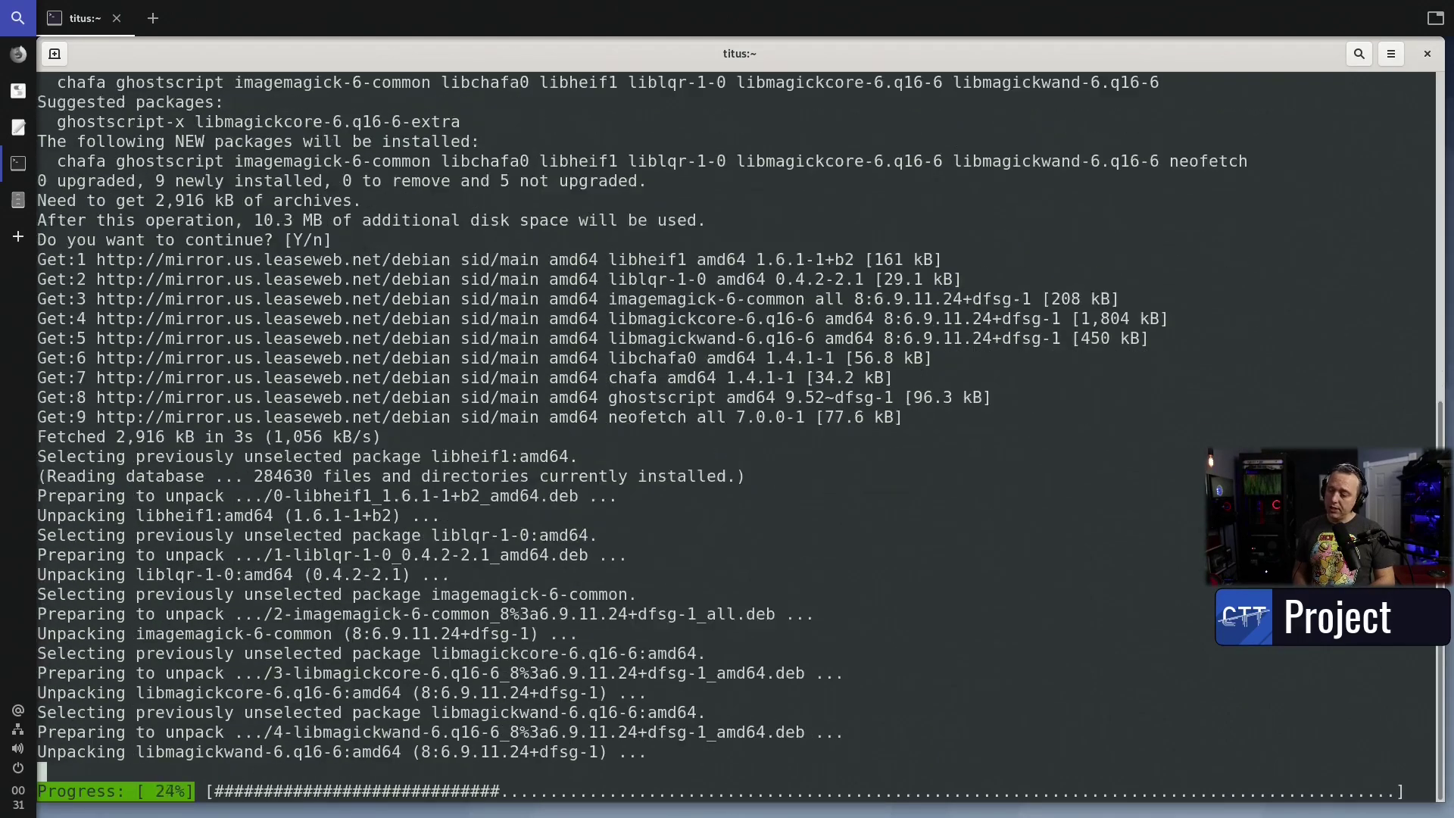
pyautogui.write('neofetch')
pyautogui.press('Return')
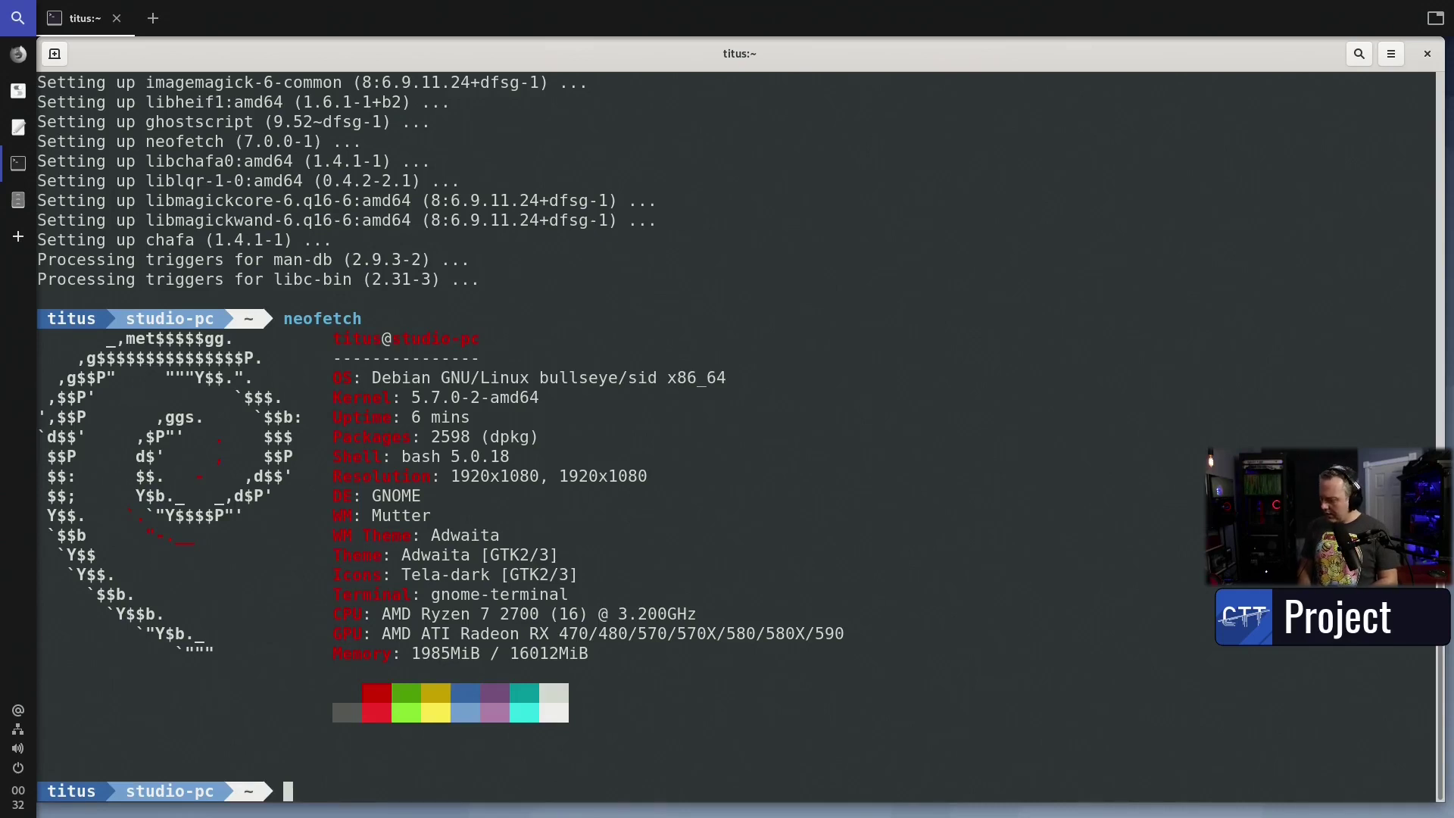
# Step: Install htop with 'sudo apt install htop' after a failed first run, then launch htop
pyautogui.write('htop')
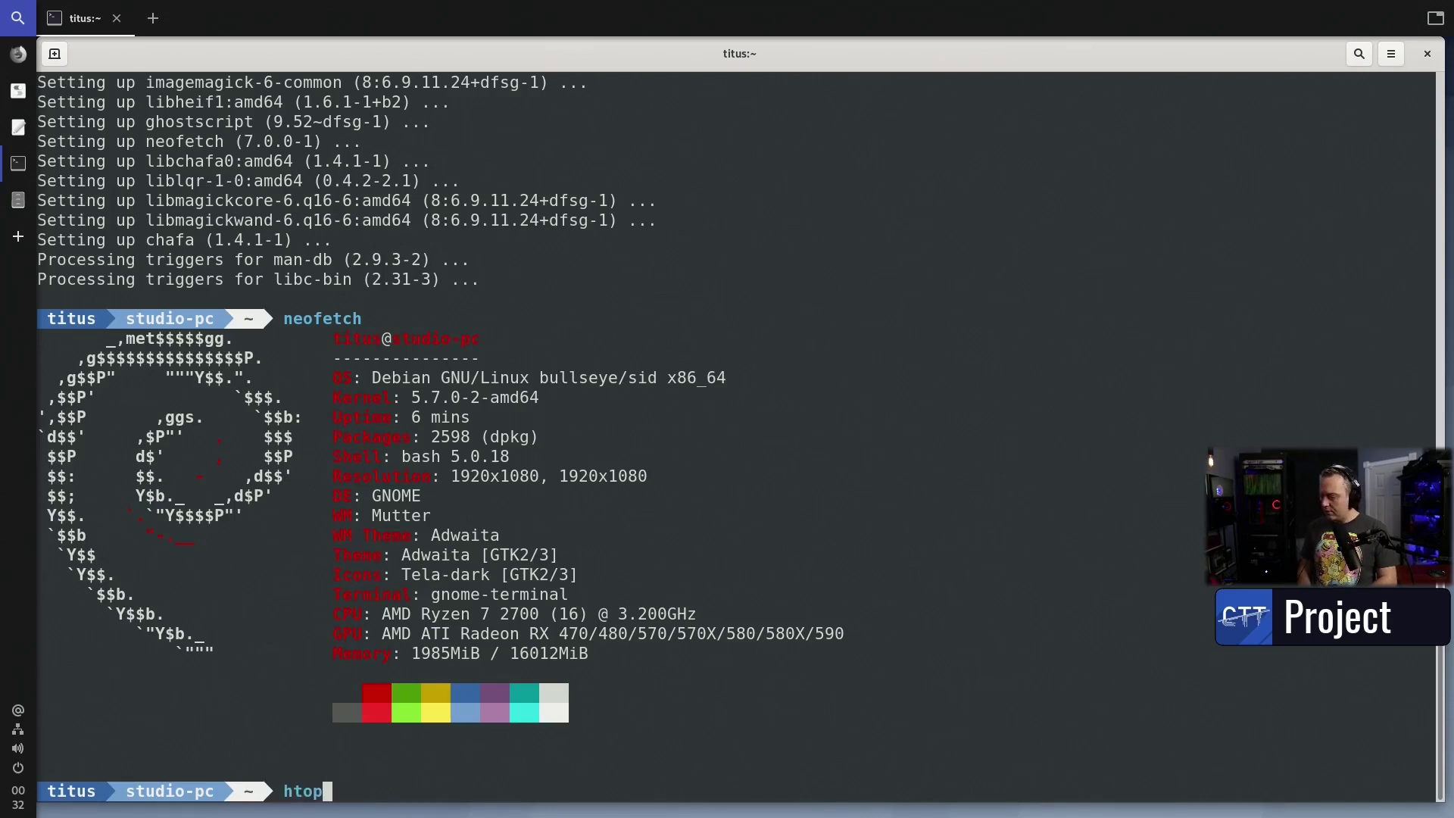
pyautogui.press('Return')
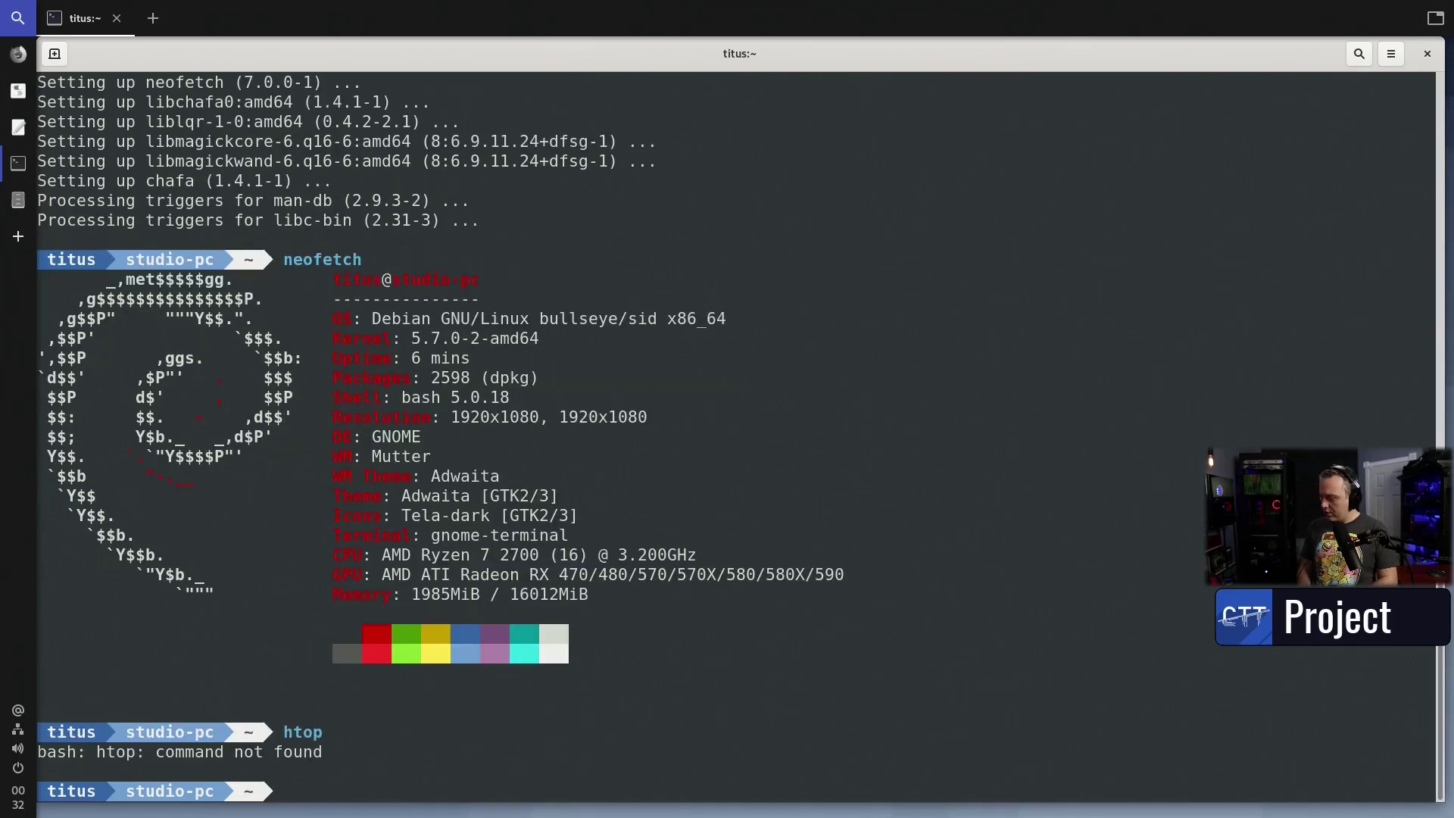
pyautogui.write('sudo at')
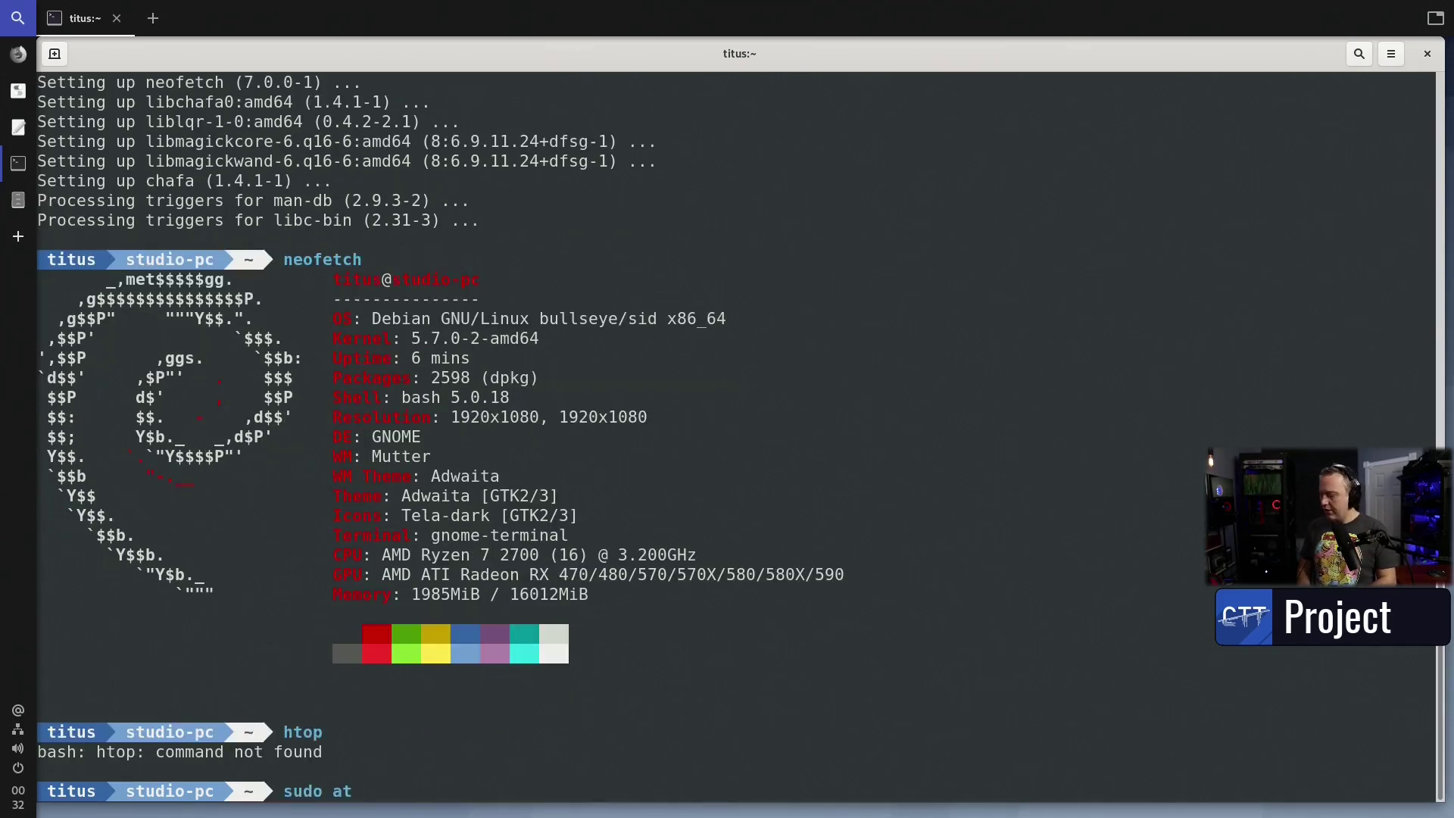
pyautogui.press('BackSpace')
pyautogui.press('BackSpace')
pyautogui.press('BackSpace')
pyautogui.press('BackSpace')
pyautogui.write('o a')
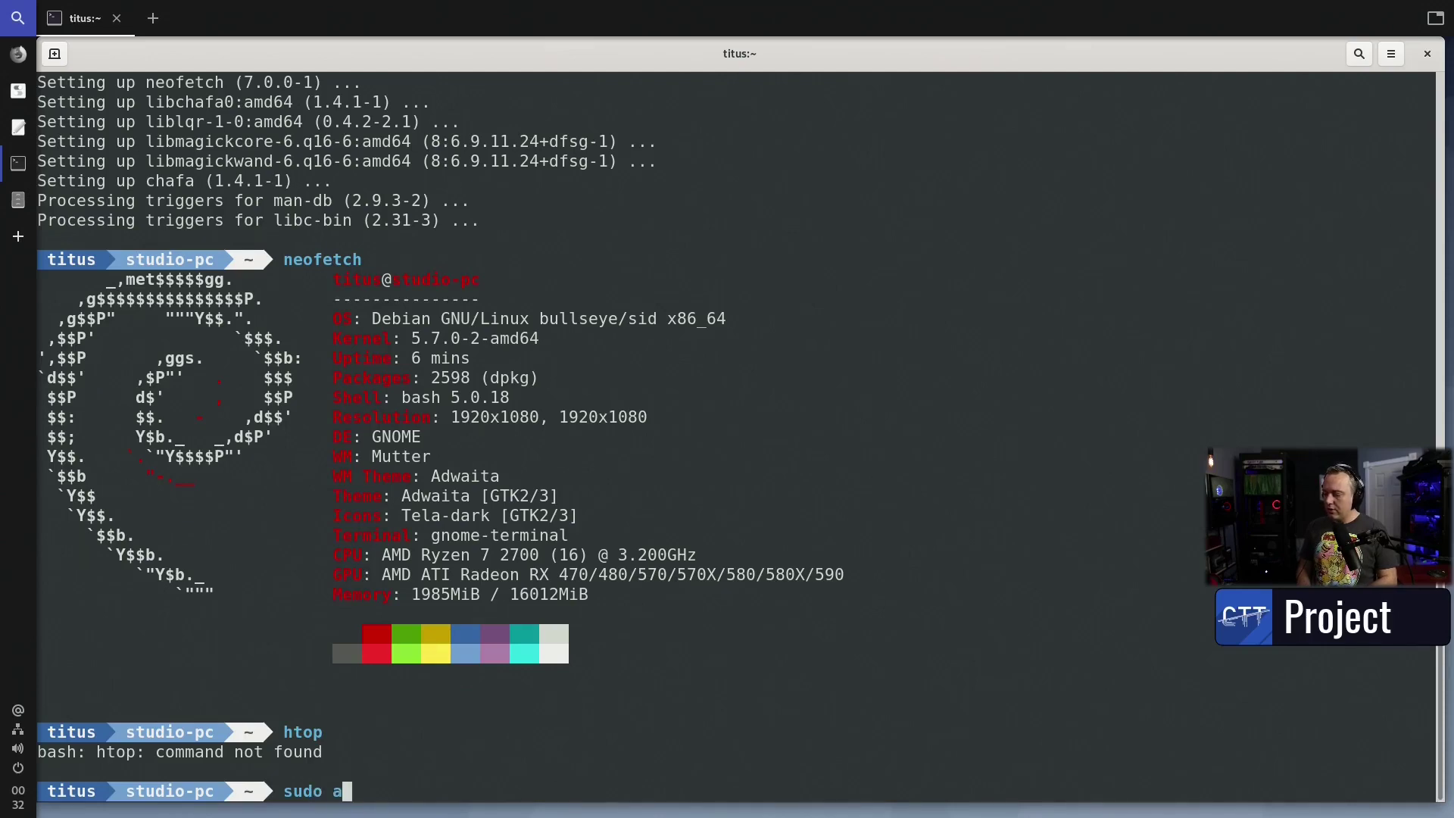
pyautogui.write('pt install htop')
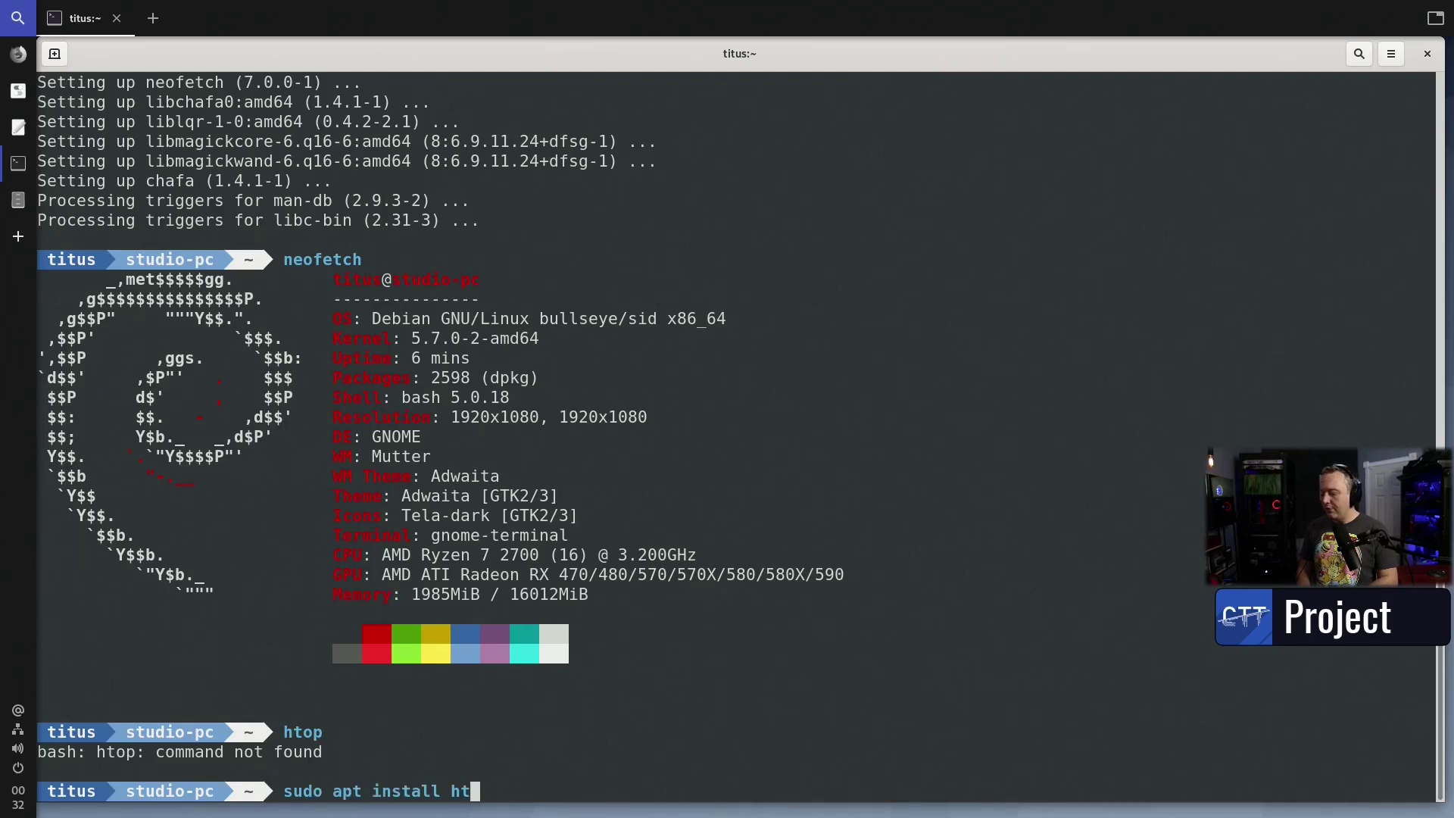
pyautogui.press('Return')
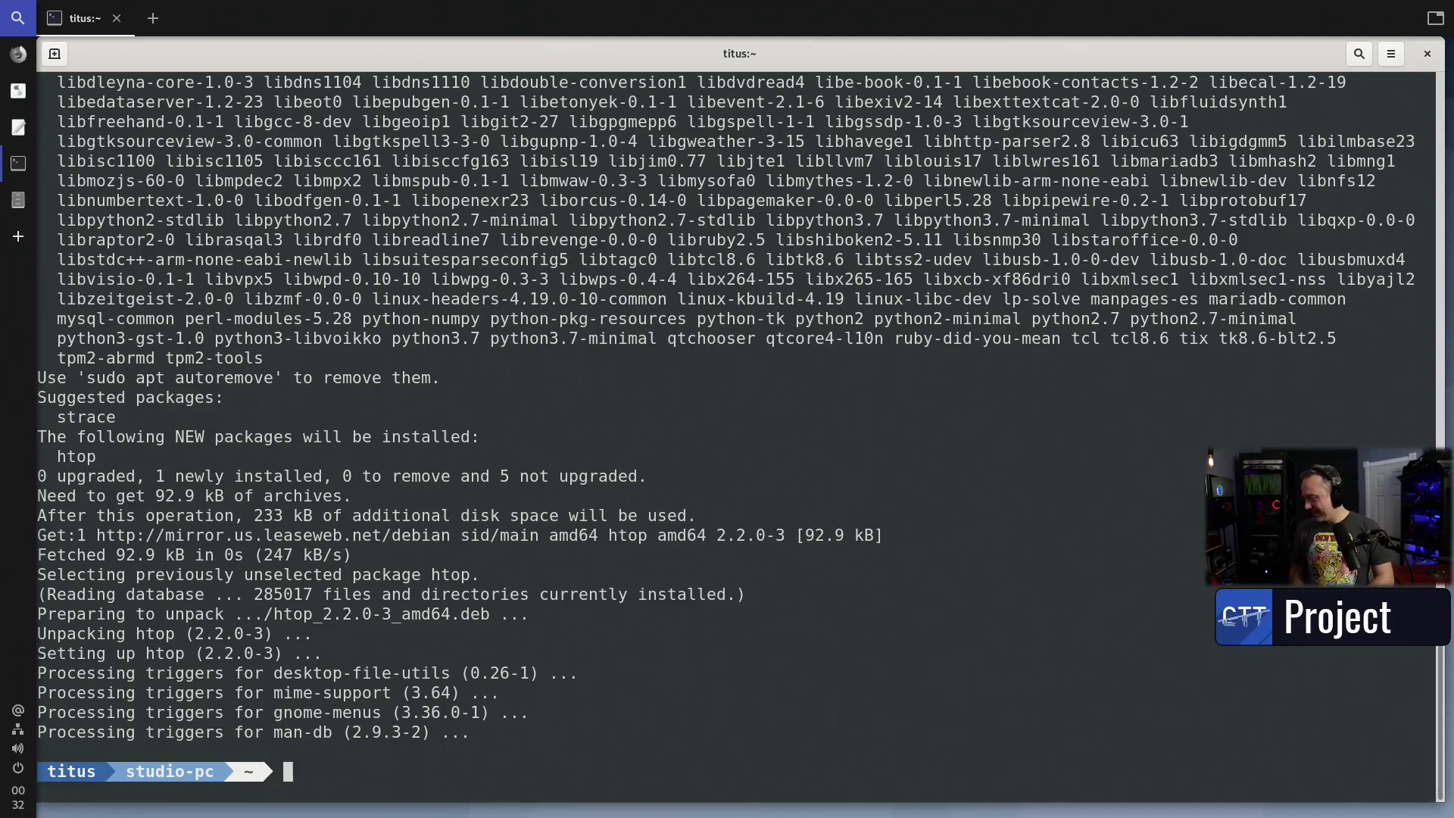
pyautogui.write('htop')
pyautogui.press('Return')
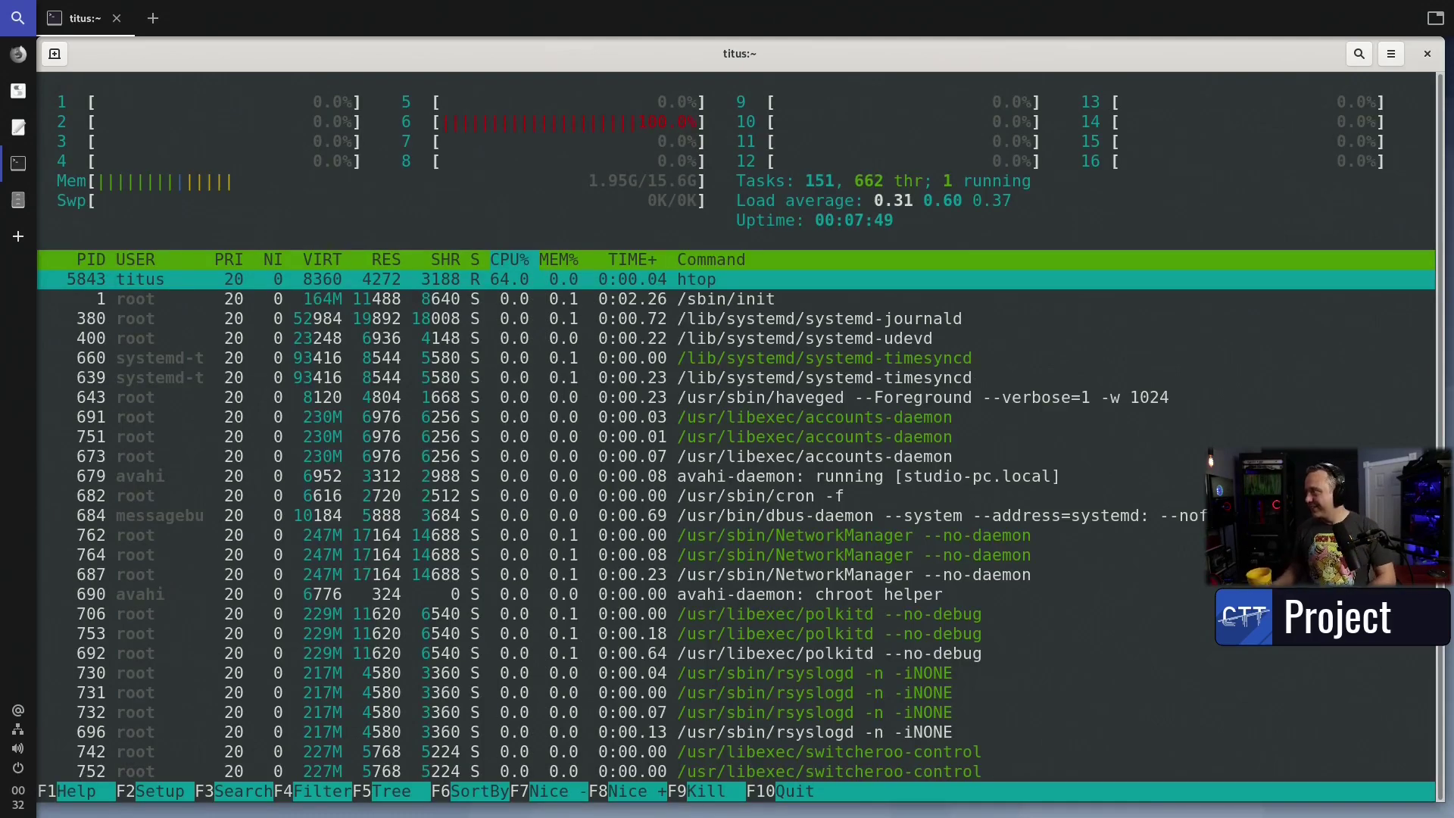
# Step: Clear the stray characters at the prompt and cycle through the open windows to GNOME Tweaks
pyautogui.write('qzxclkl;')
pyautogui.press('BackSpace')
pyautogui.press('BackSpace')
pyautogui.press('BackSpace')
pyautogui.press('BackSpace')
pyautogui.press('BackSpace')
pyautogui.press('BackSpace')
pyautogui.press('BackSpace')
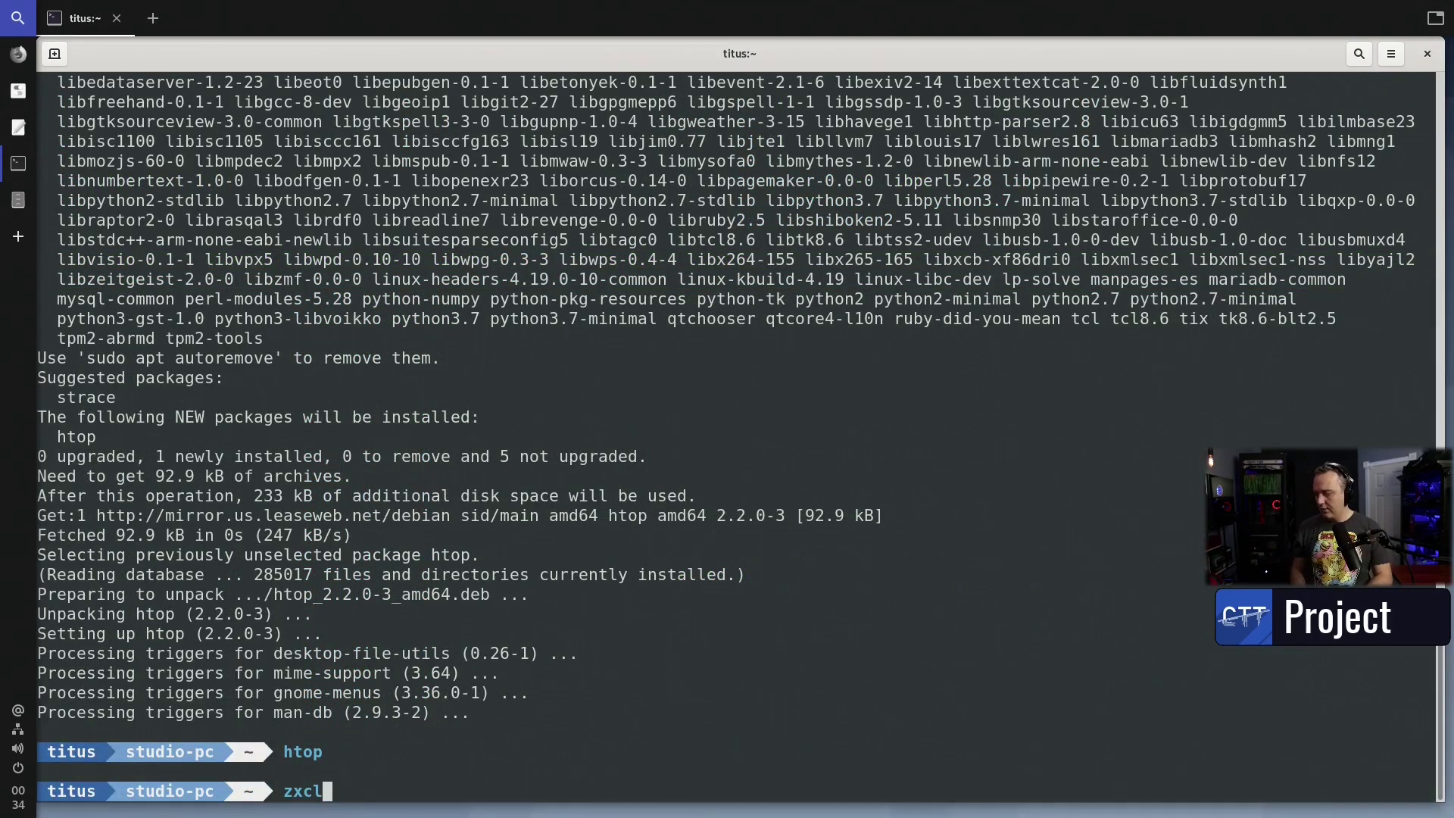
pyautogui.hotkey('alt', 'Tab')
pyautogui.hotkey('alt', 'Tab')
pyautogui.hotkey('alt', 'Tab')
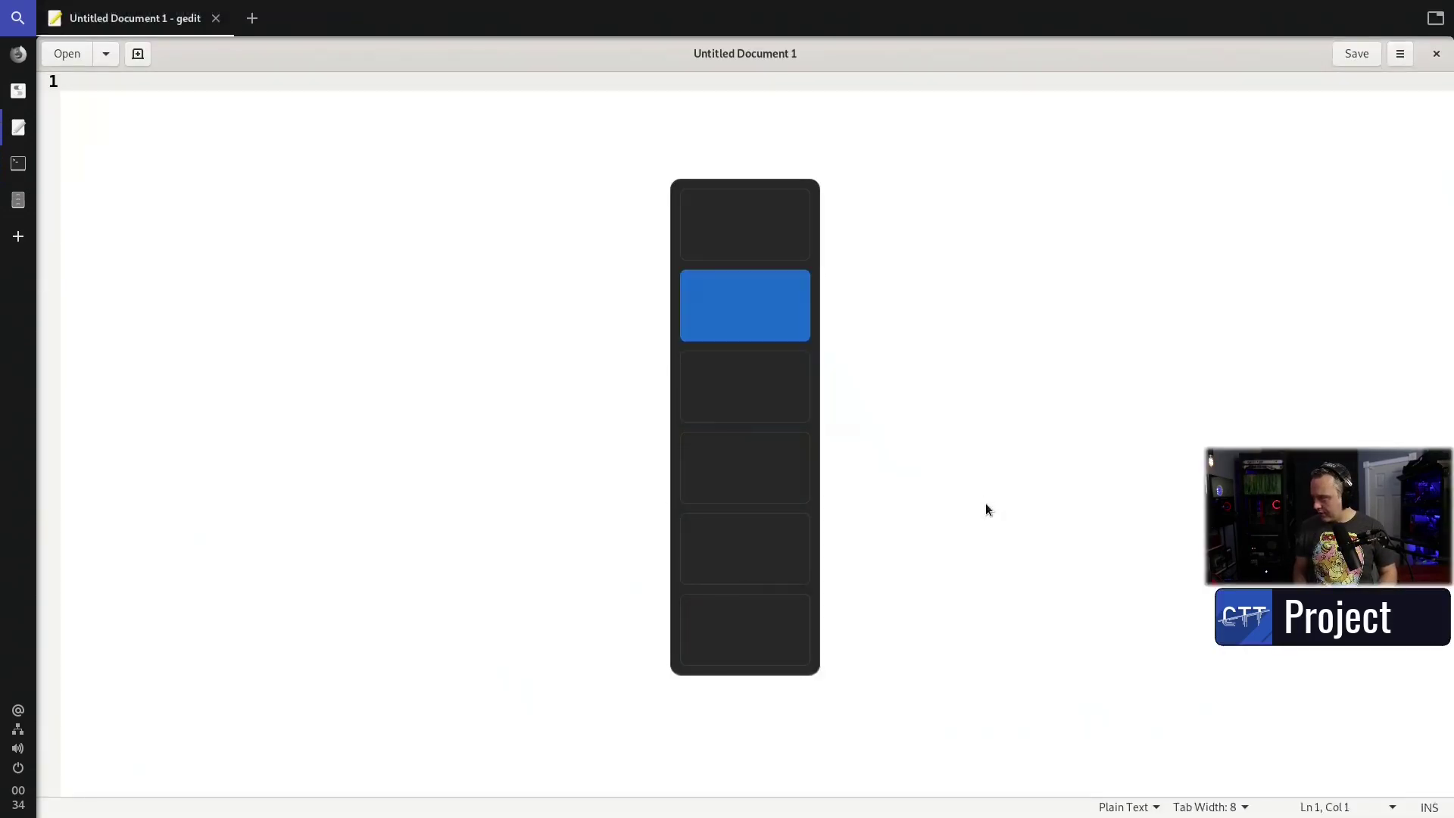
pyautogui.hotkey('alt', 'Tab')
pyautogui.hotkey('alt', 'Tab')
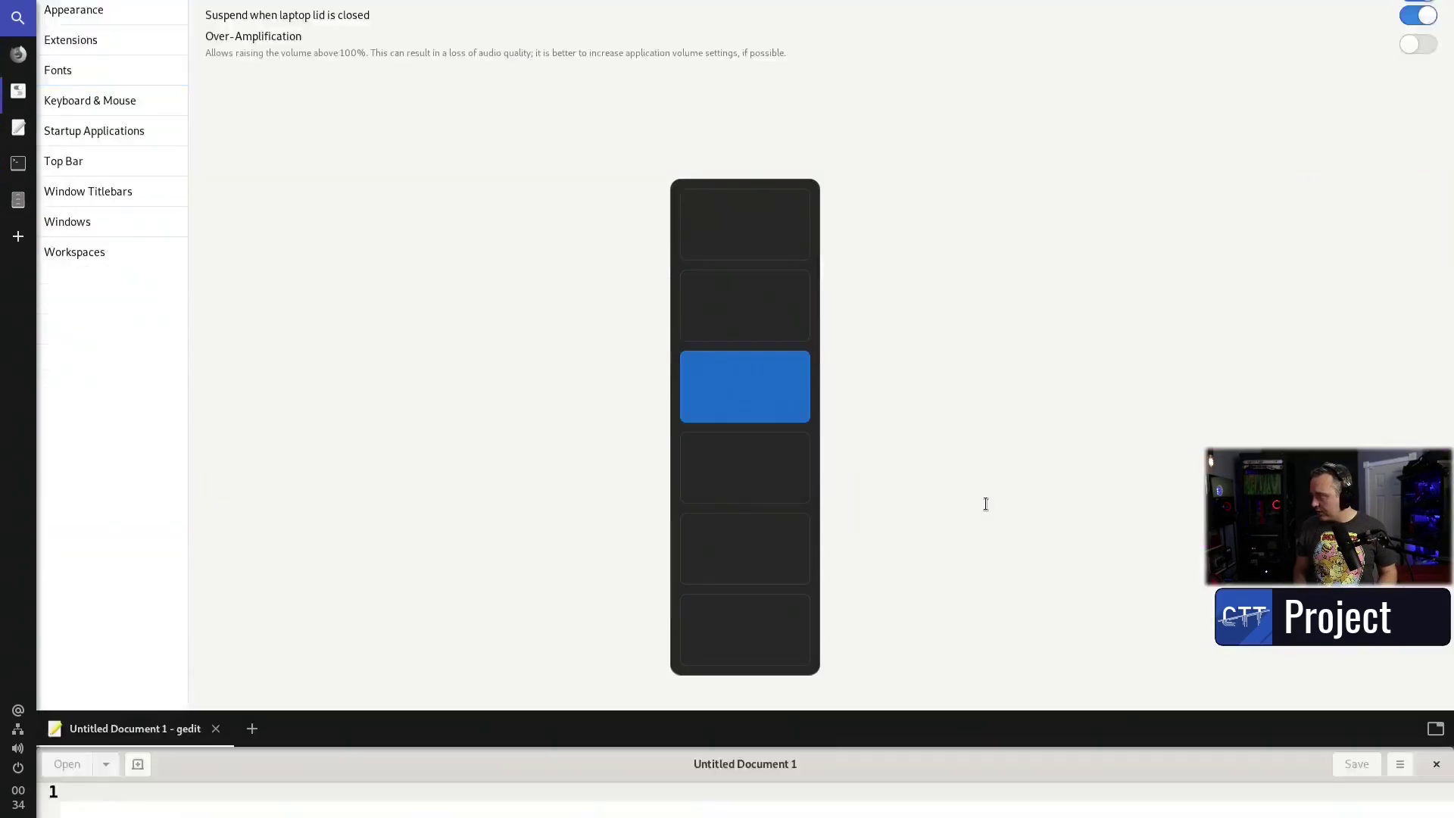
pyautogui.press('super')
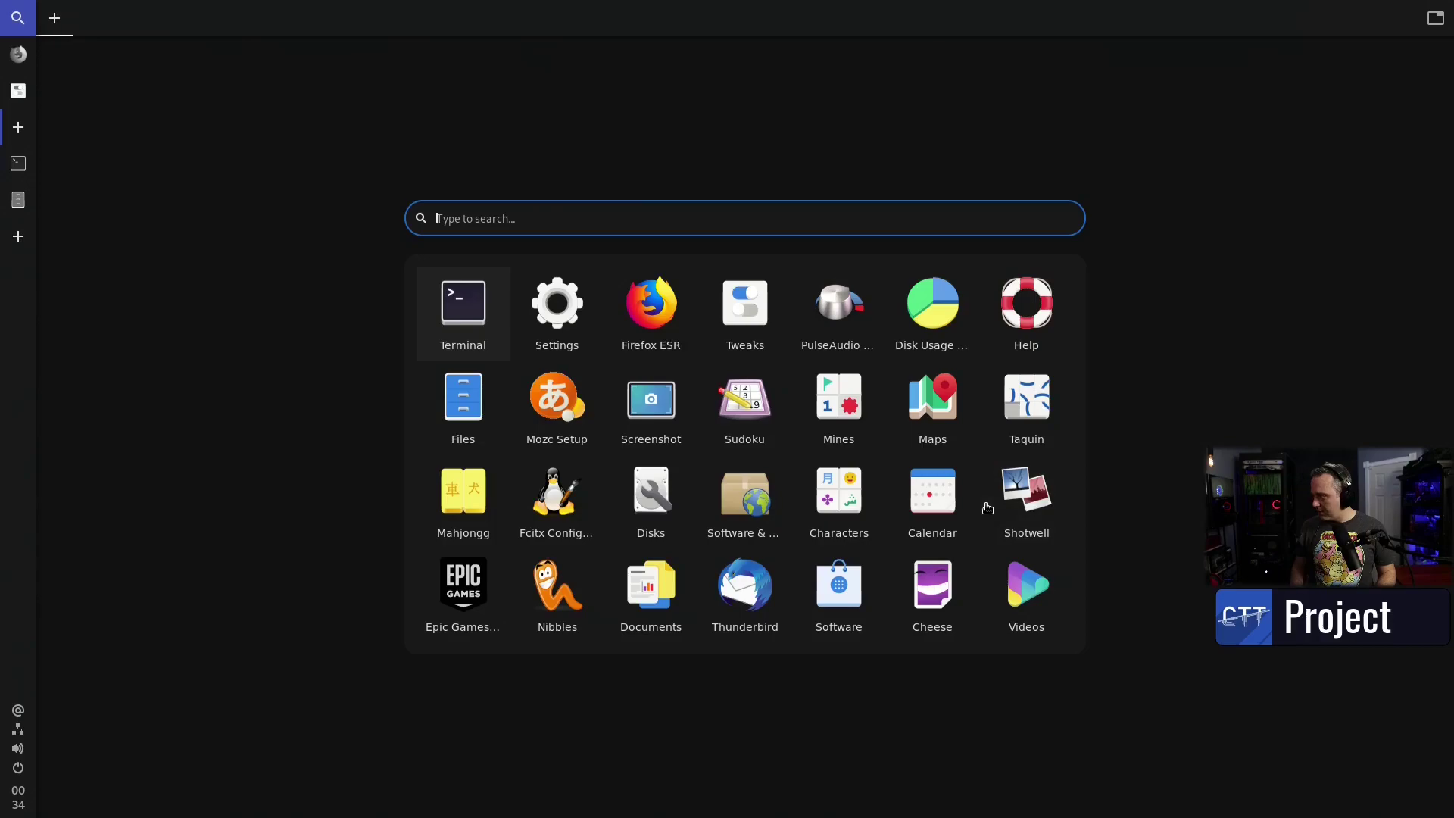
pyautogui.hotkey('alt', 'Tab')
pyautogui.hotkey('alt', 'Tab')
pyautogui.hotkey('alt', 'Tab')
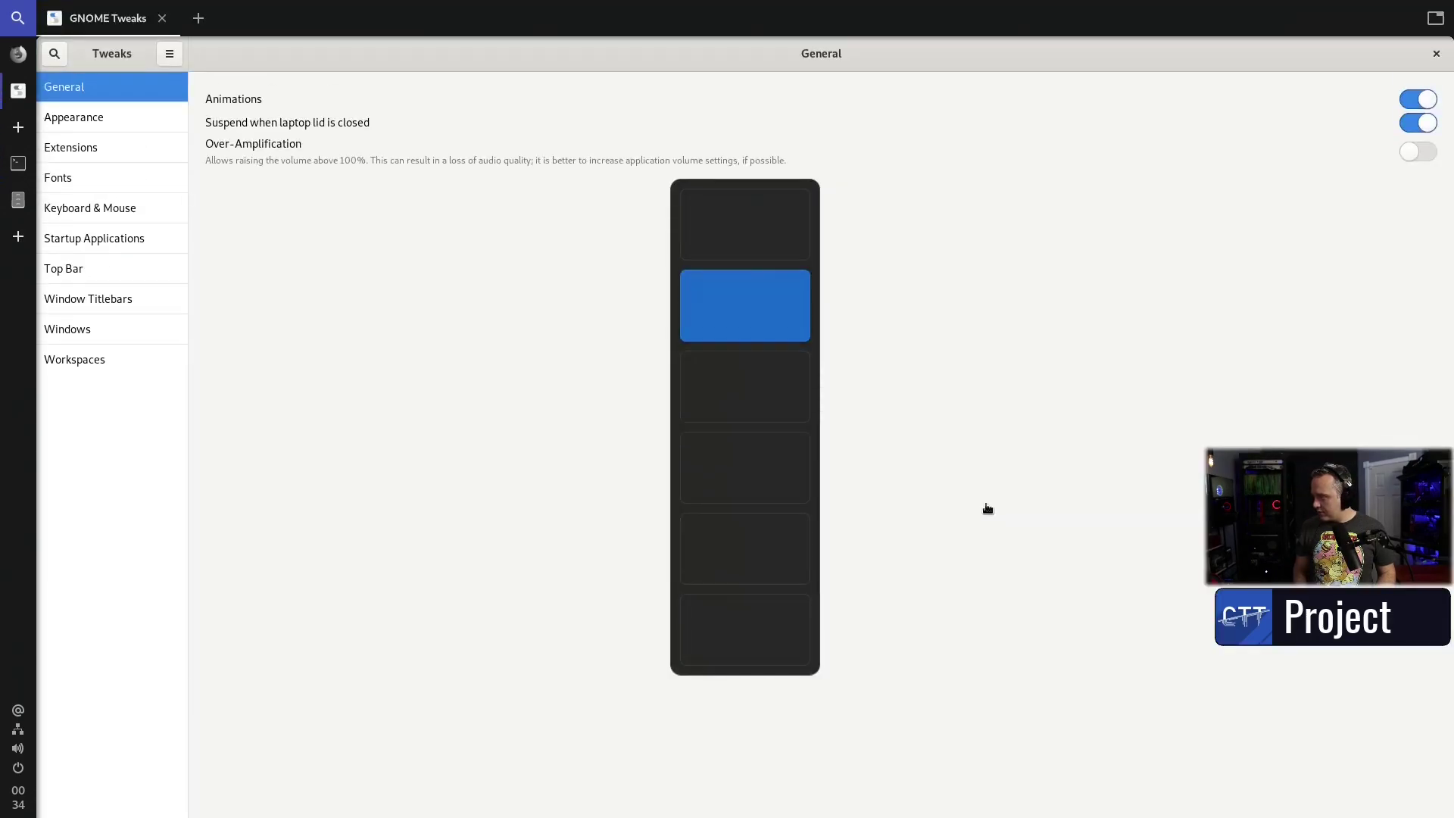
pyautogui.hotkey('alt', 'Tab')
pyautogui.hotkey('alt', 'Tab')
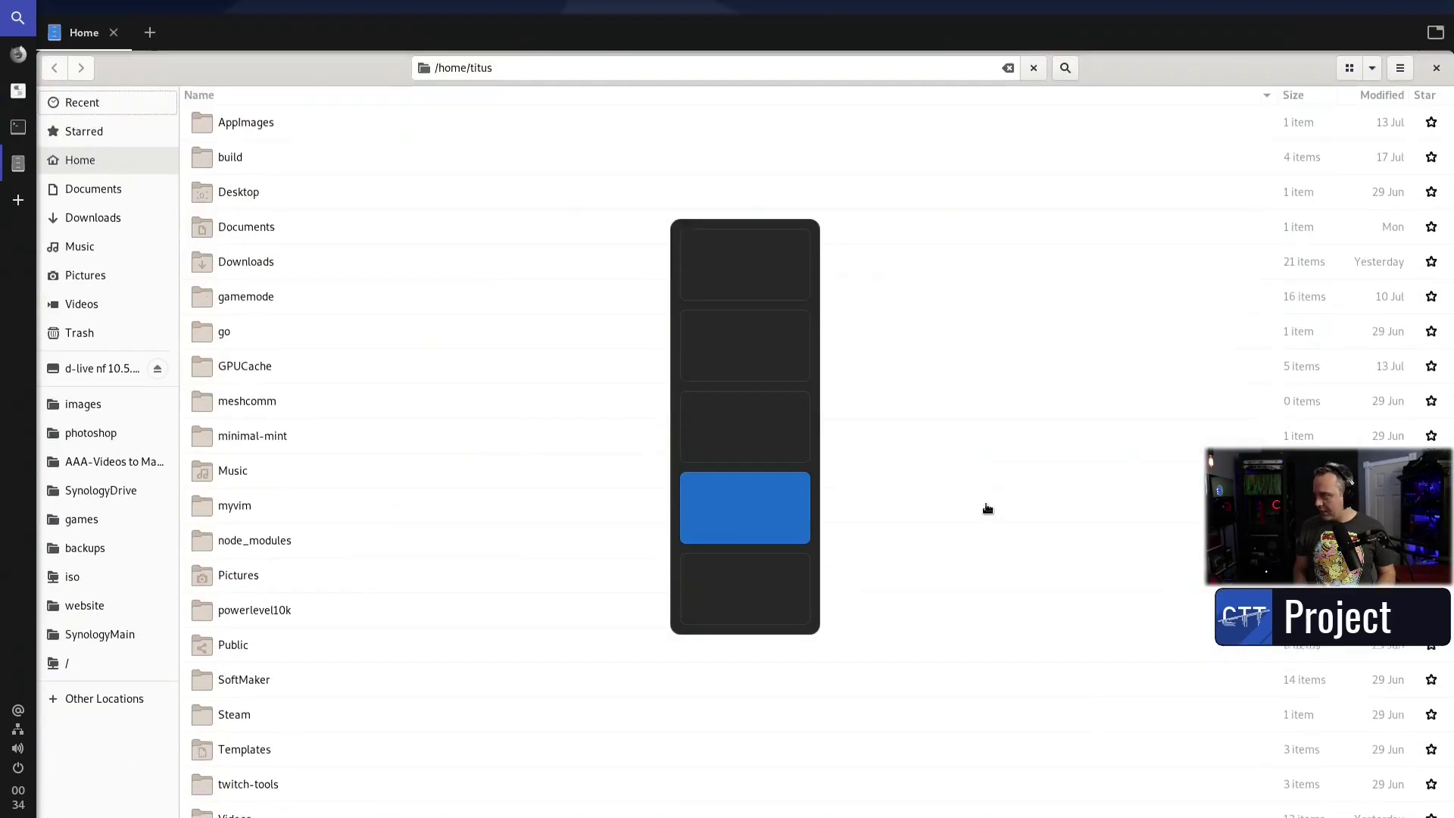
# Step: Close the Files and GNOME Tweaks windows with Ctrl+Q, then bring Firefox forward
pyautogui.hotkey('ctrl', 'q')
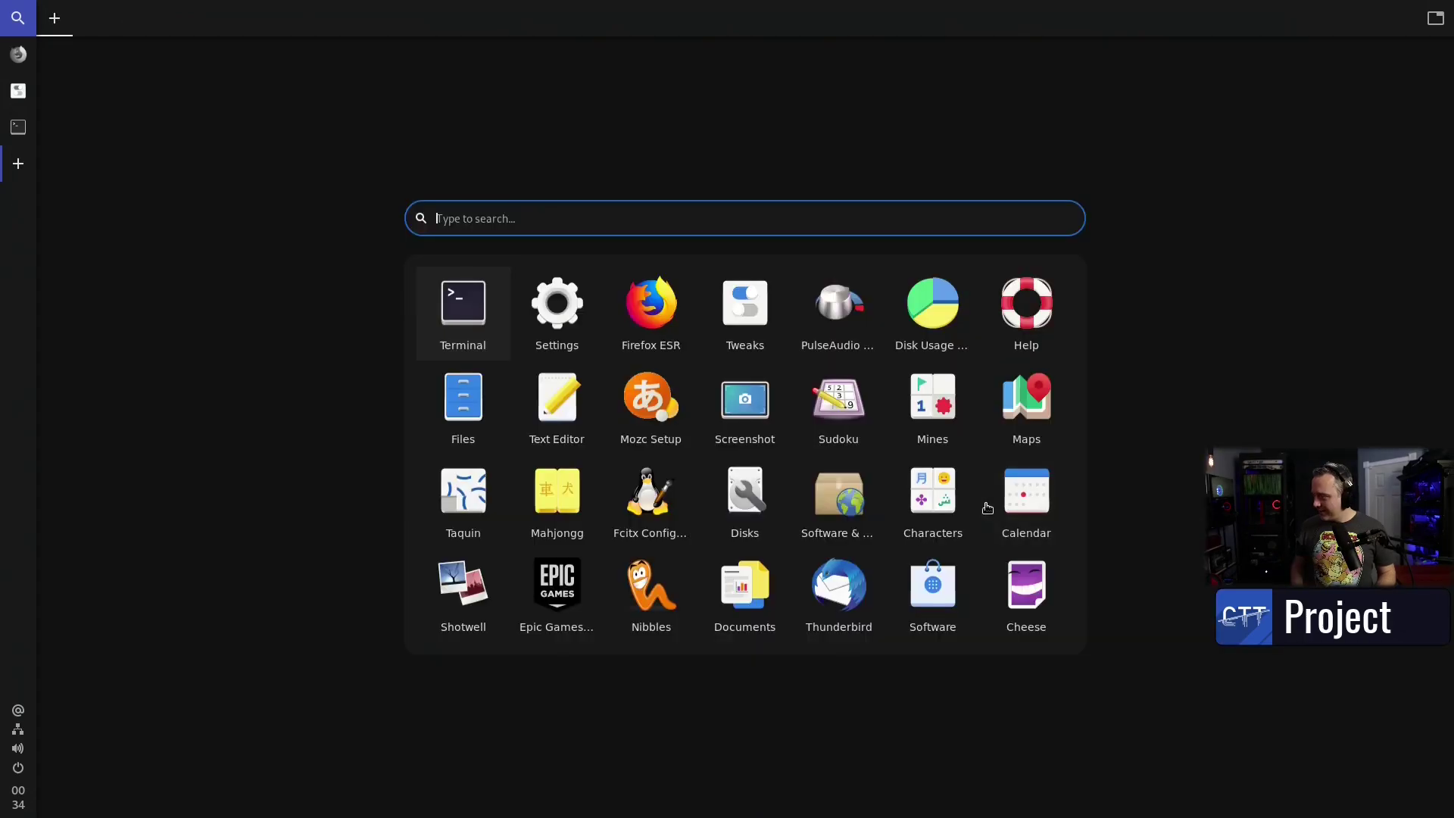
pyautogui.hotkey('alt', 'Tab')
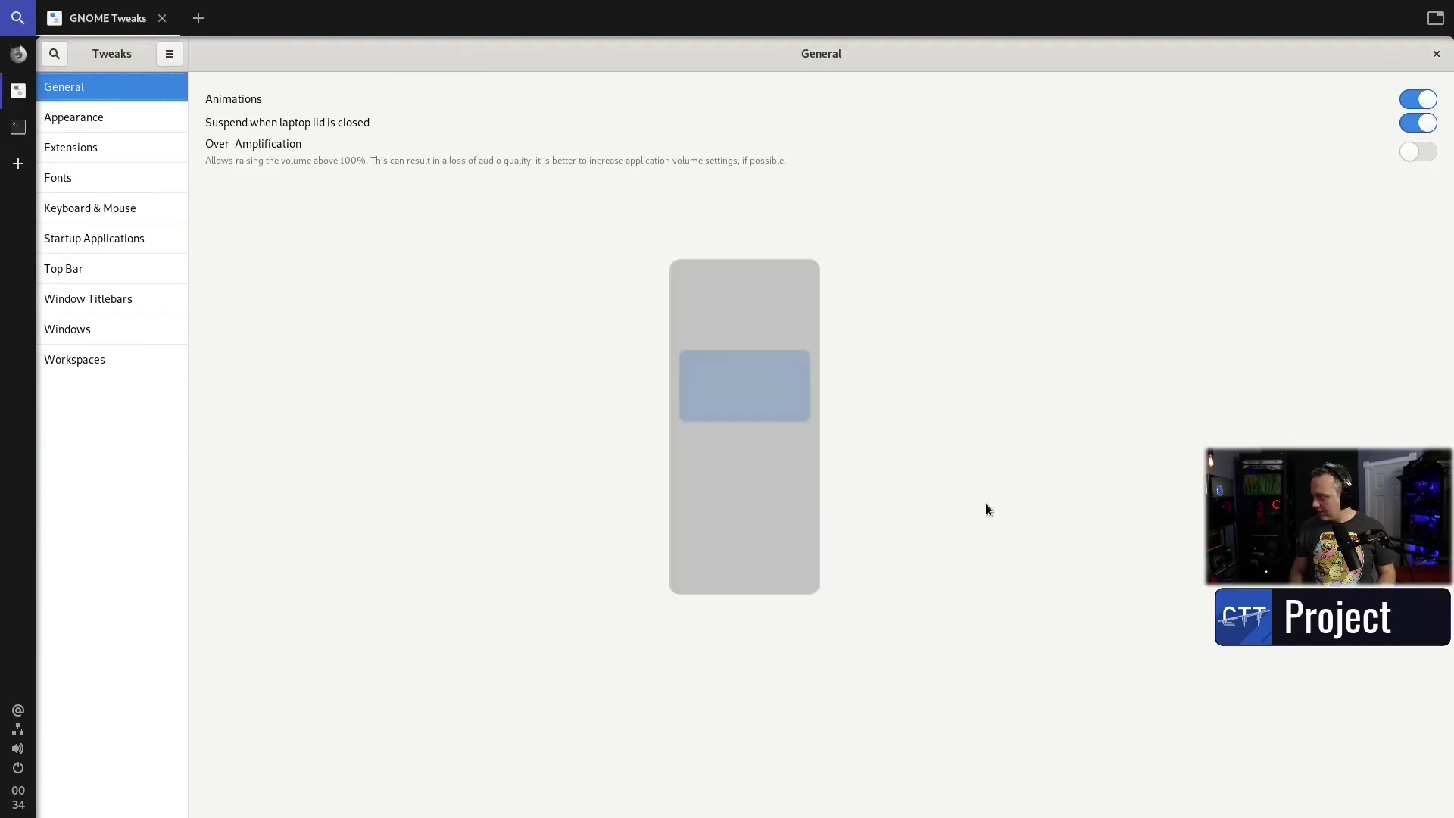
pyautogui.hotkey('ctrl', 'q')
pyautogui.hotkey('alt', 'Tab')
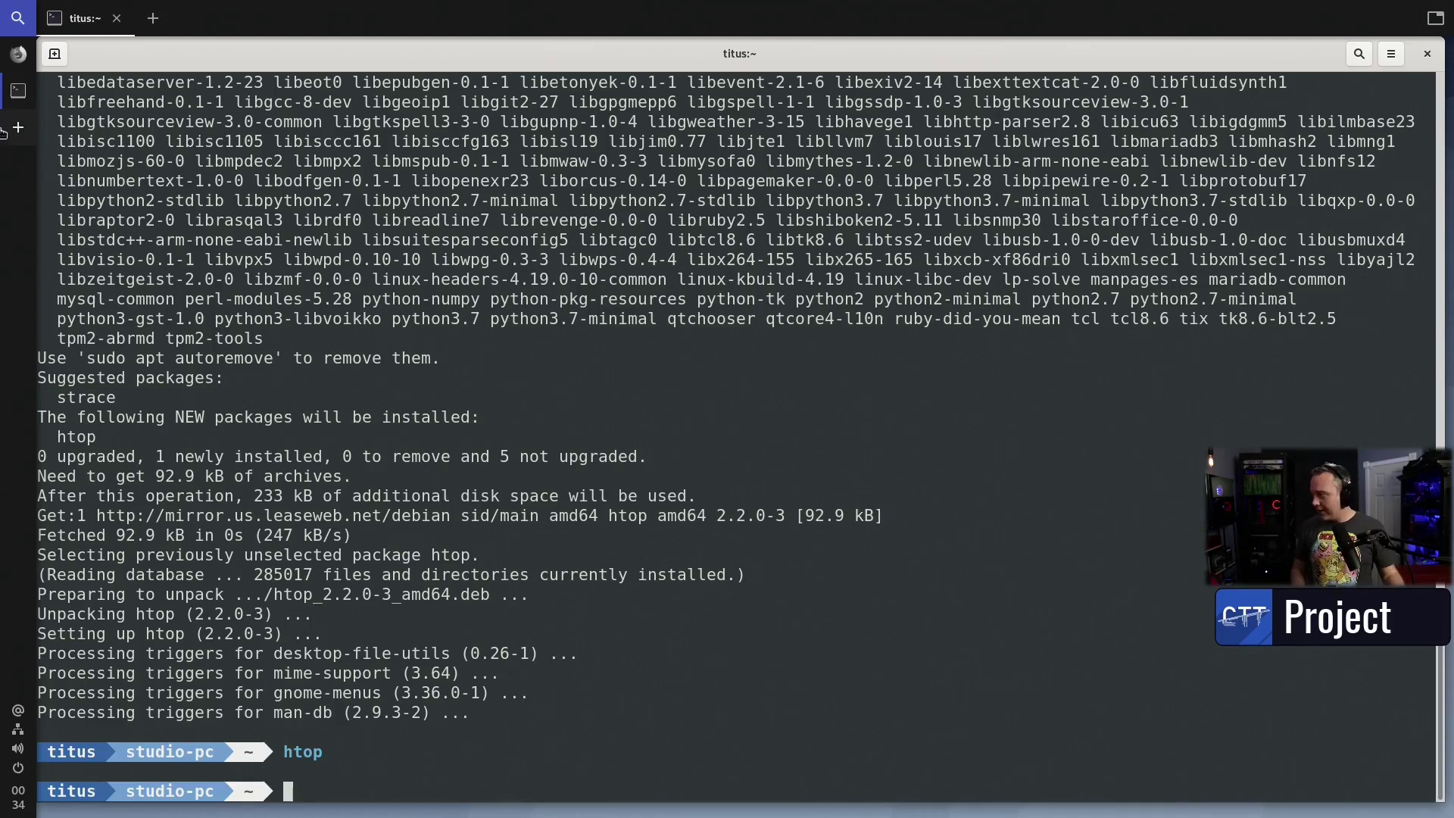
pyautogui.click(11, 65)
# Step: Replace the address with 'materi' and open the github.com/material-shell/material-shell suggestion
pyautogui.click(355, 78)
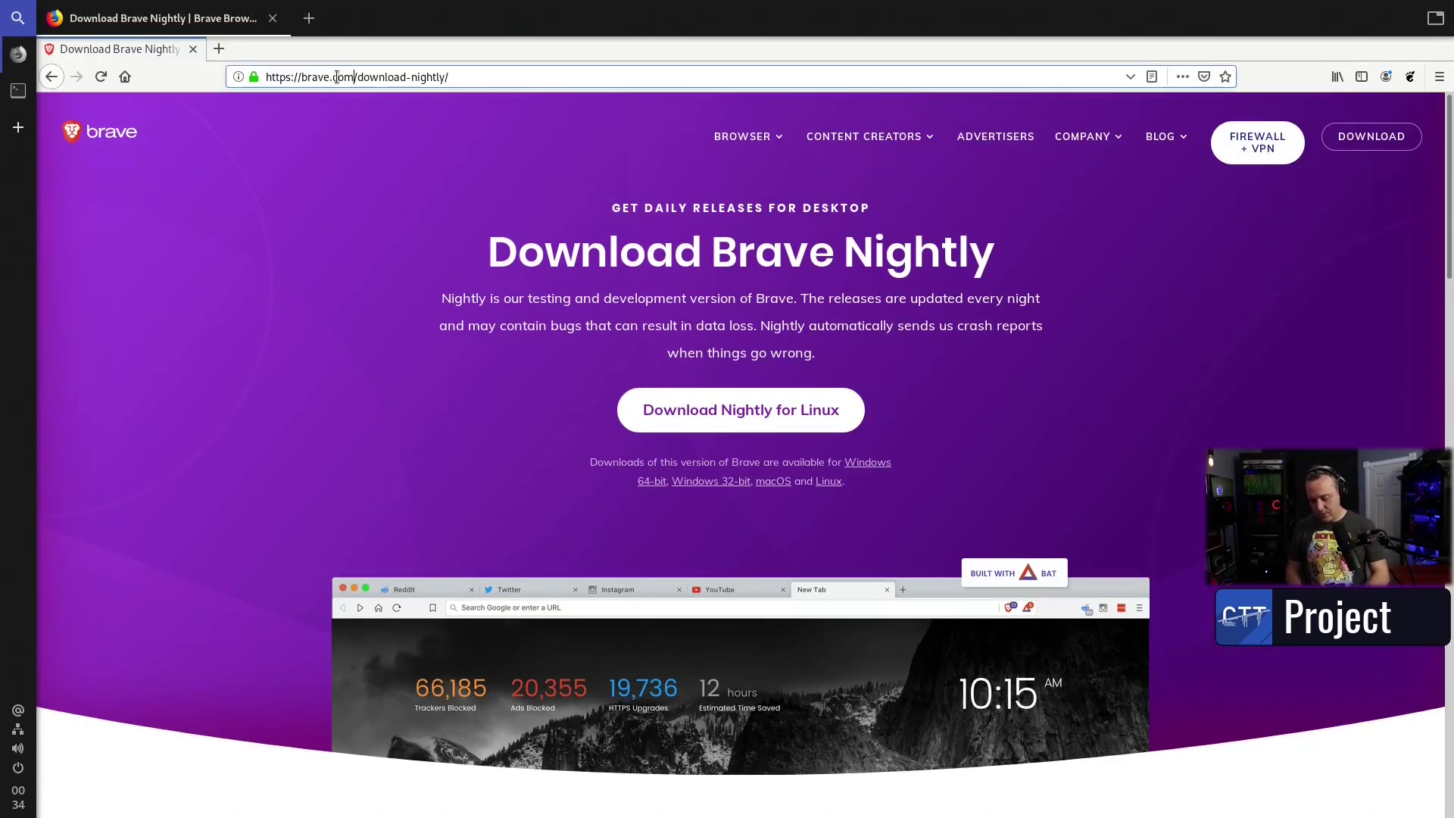
pyautogui.write('materi')
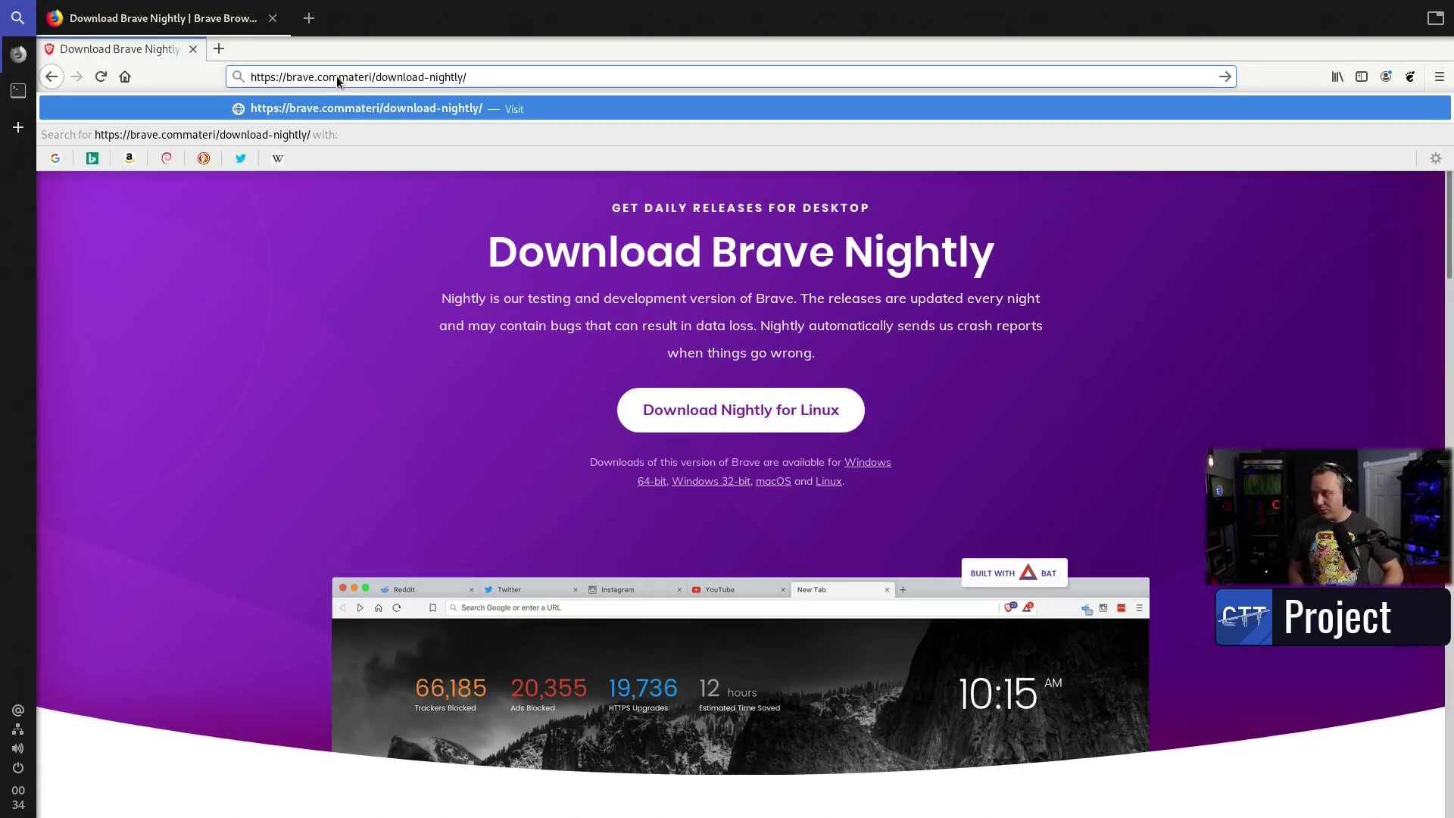
pyautogui.hotkey('ctrl', 'a')
pyautogui.write('materi')
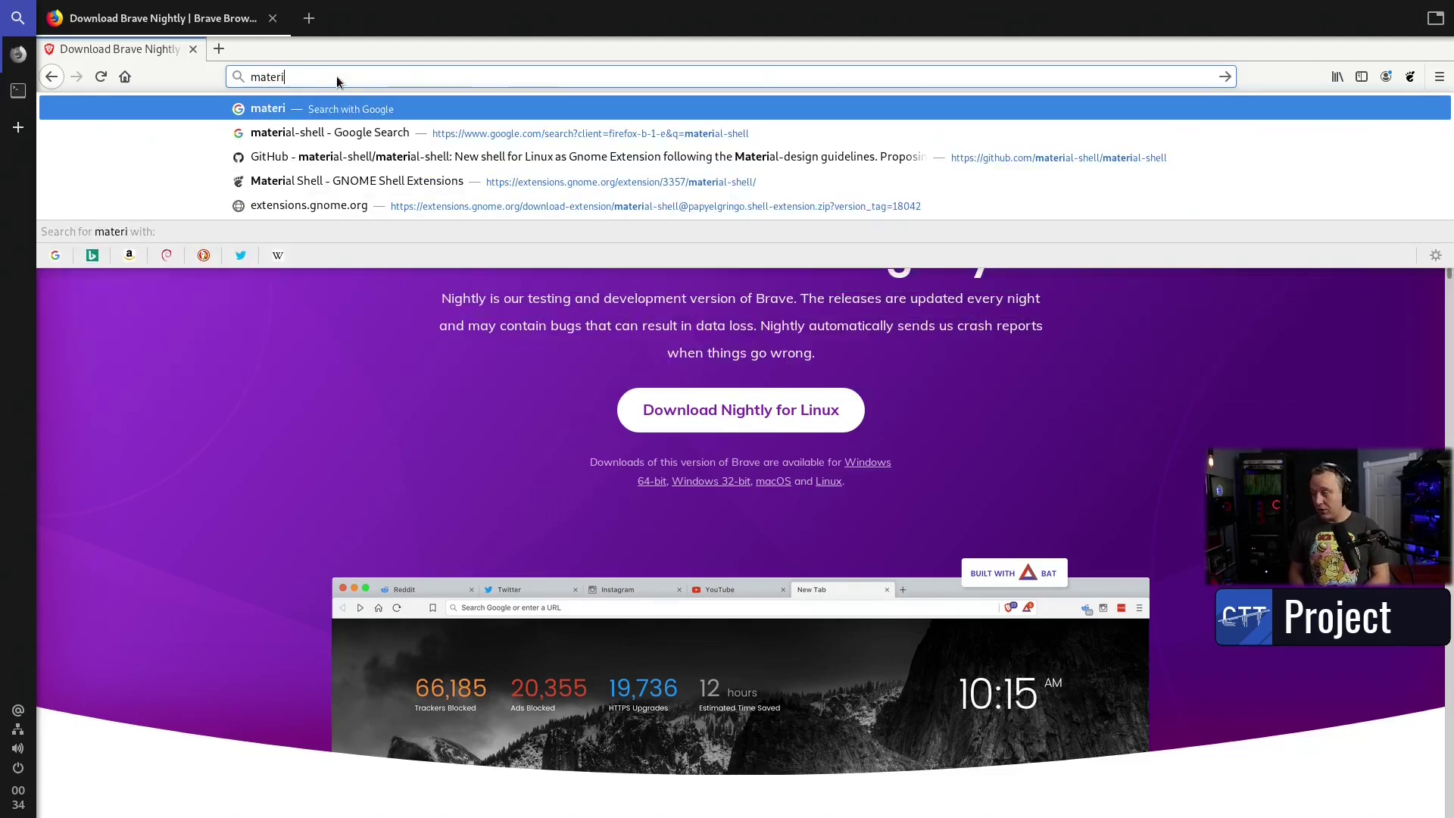
pyautogui.press('Down')
pyautogui.press('Down')
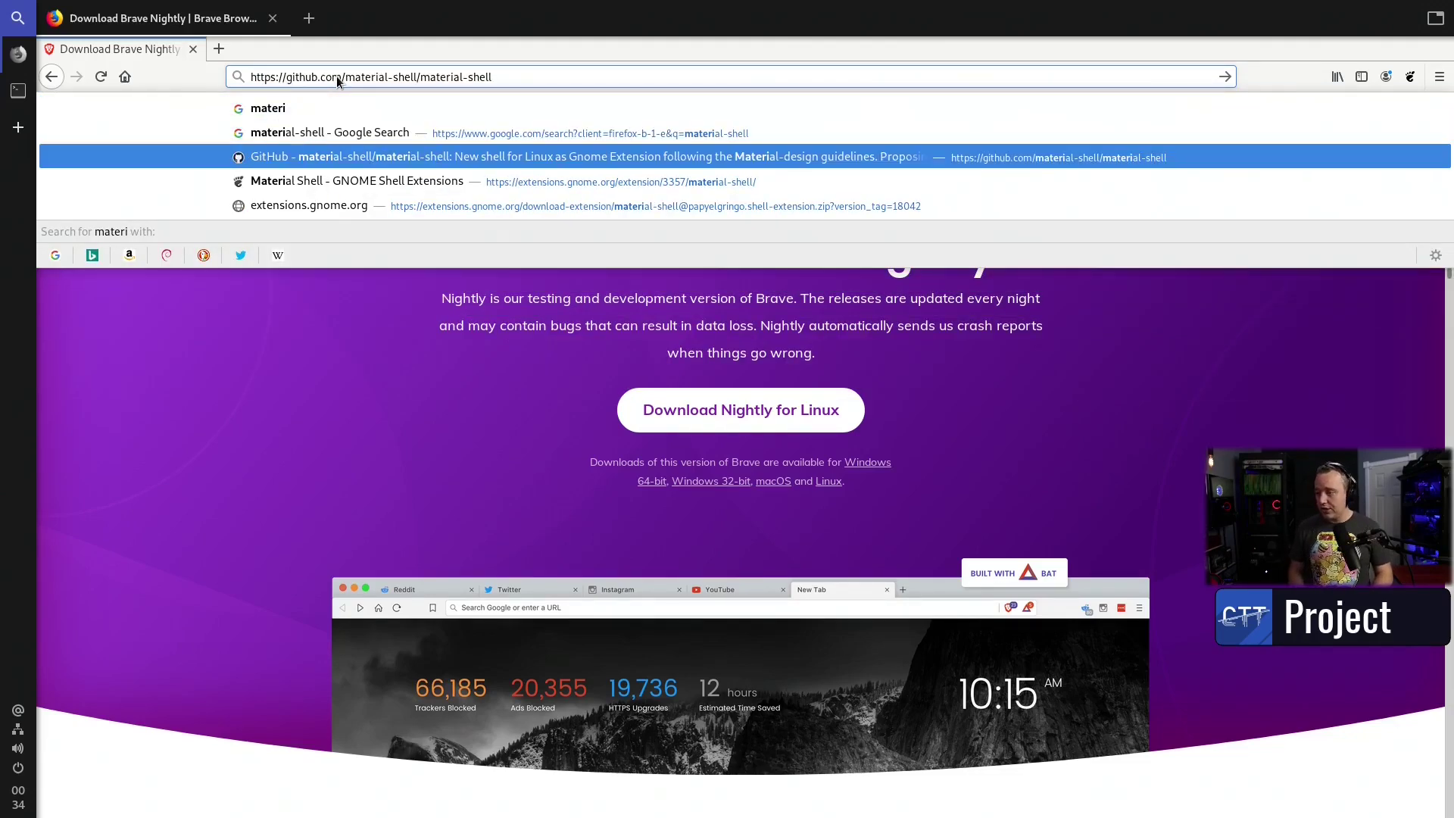
pyautogui.press('Return')
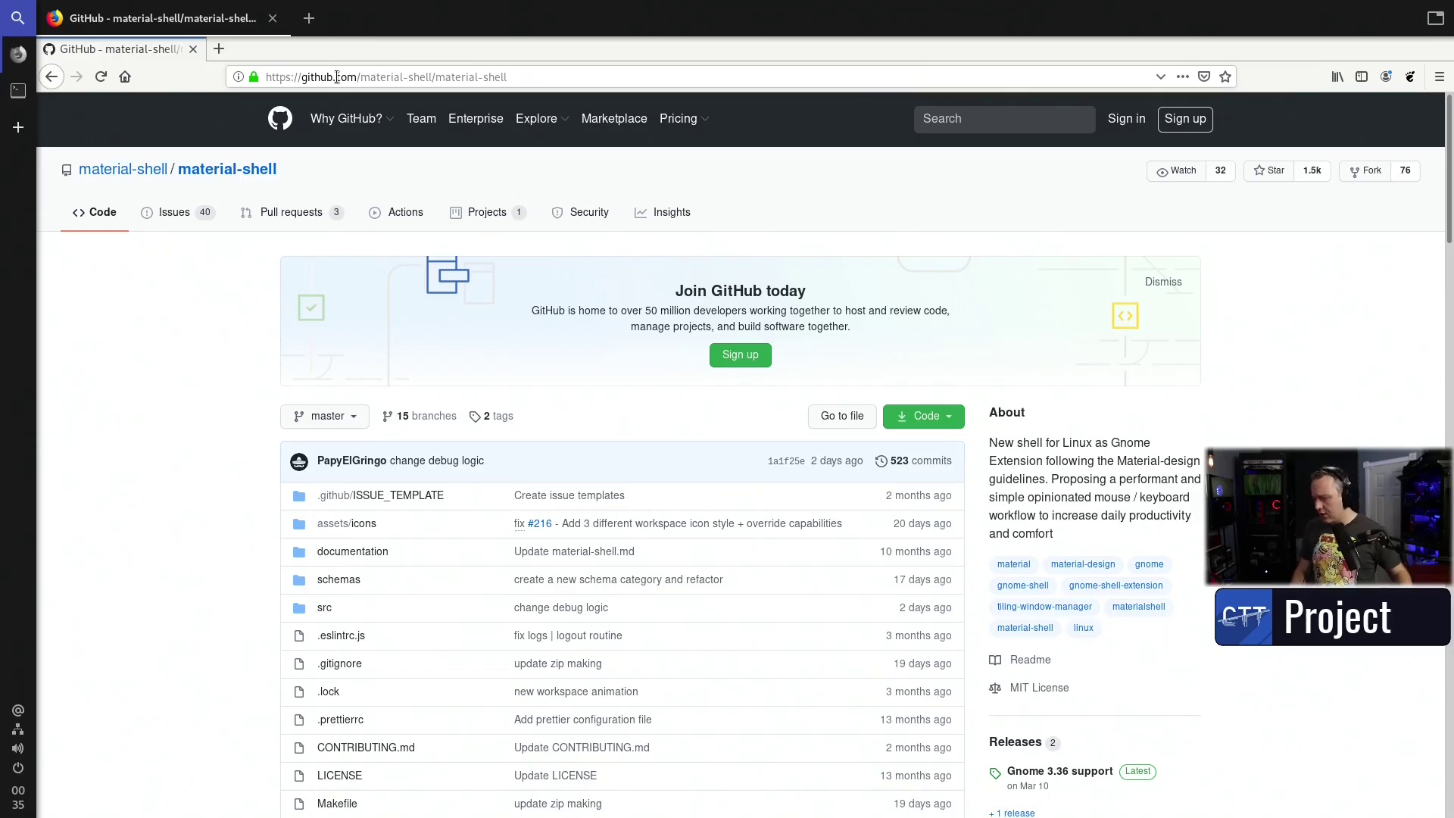
# Step: Scroll the material-shell README to Installation and highlight the 'gnome-shell >= 3.34.0' requirement
pyautogui.scroll(-10, 229, 394)
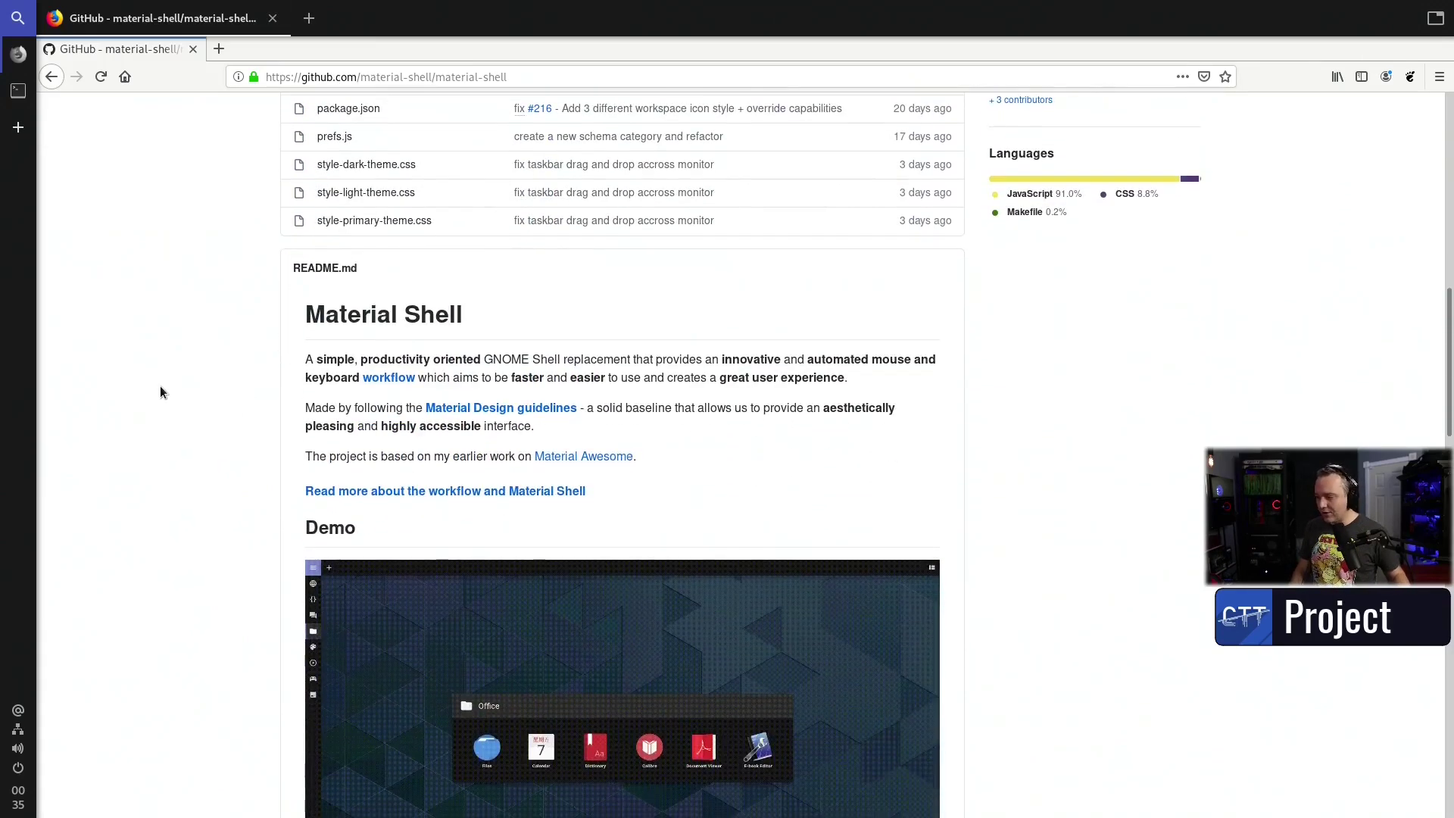
pyautogui.scroll(-7, 147, 388)
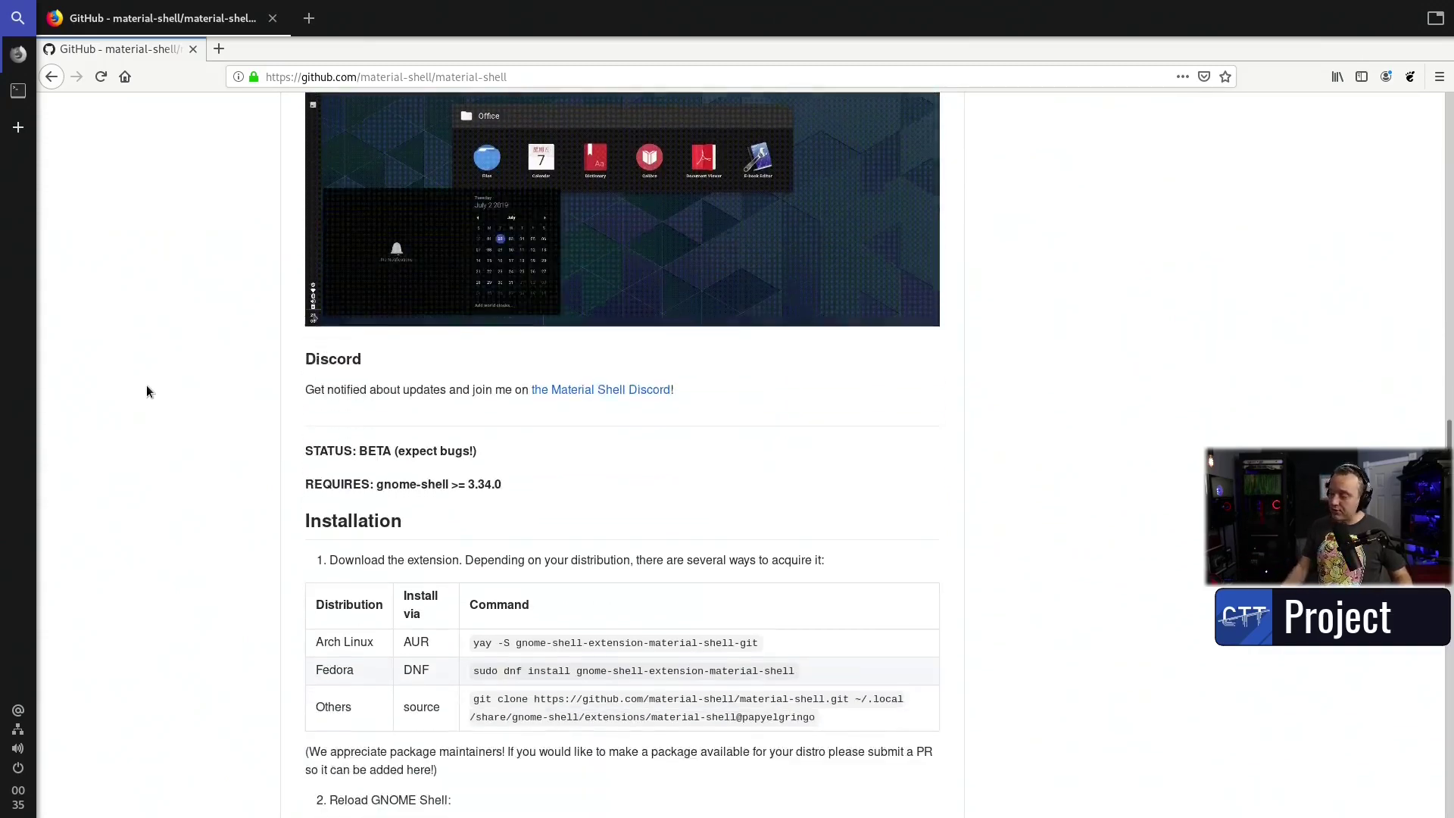
pyautogui.moveTo(305, 471)
pyautogui.mouseDown()
pyautogui.moveTo(443, 460)
pyautogui.moveTo(538, 474)
pyautogui.moveTo(302, 475)
pyautogui.mouseUp()
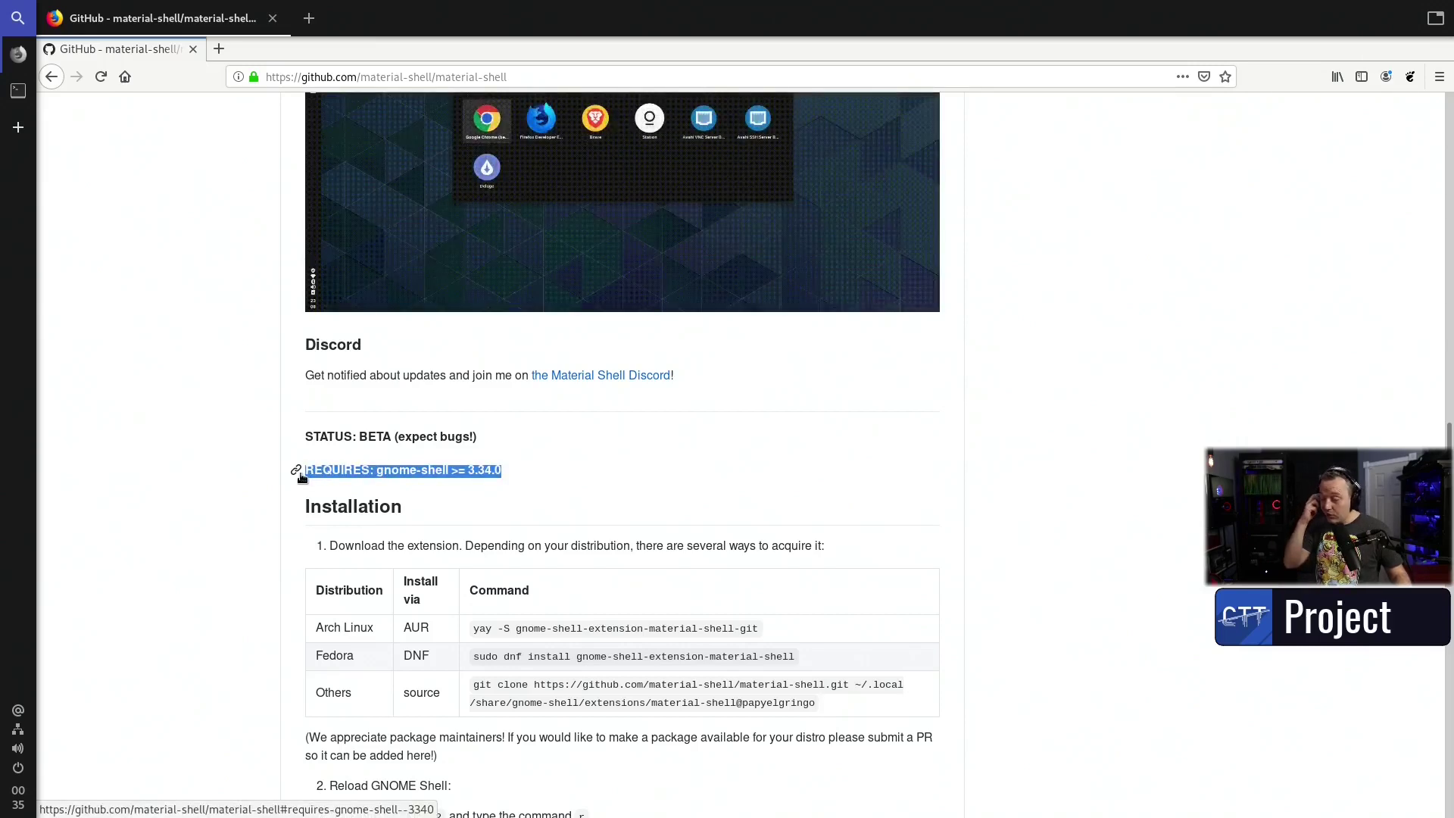
# Step: Clear the text highlight and go to GNOME Settings via the system status menu
pyautogui.click(560, 485)
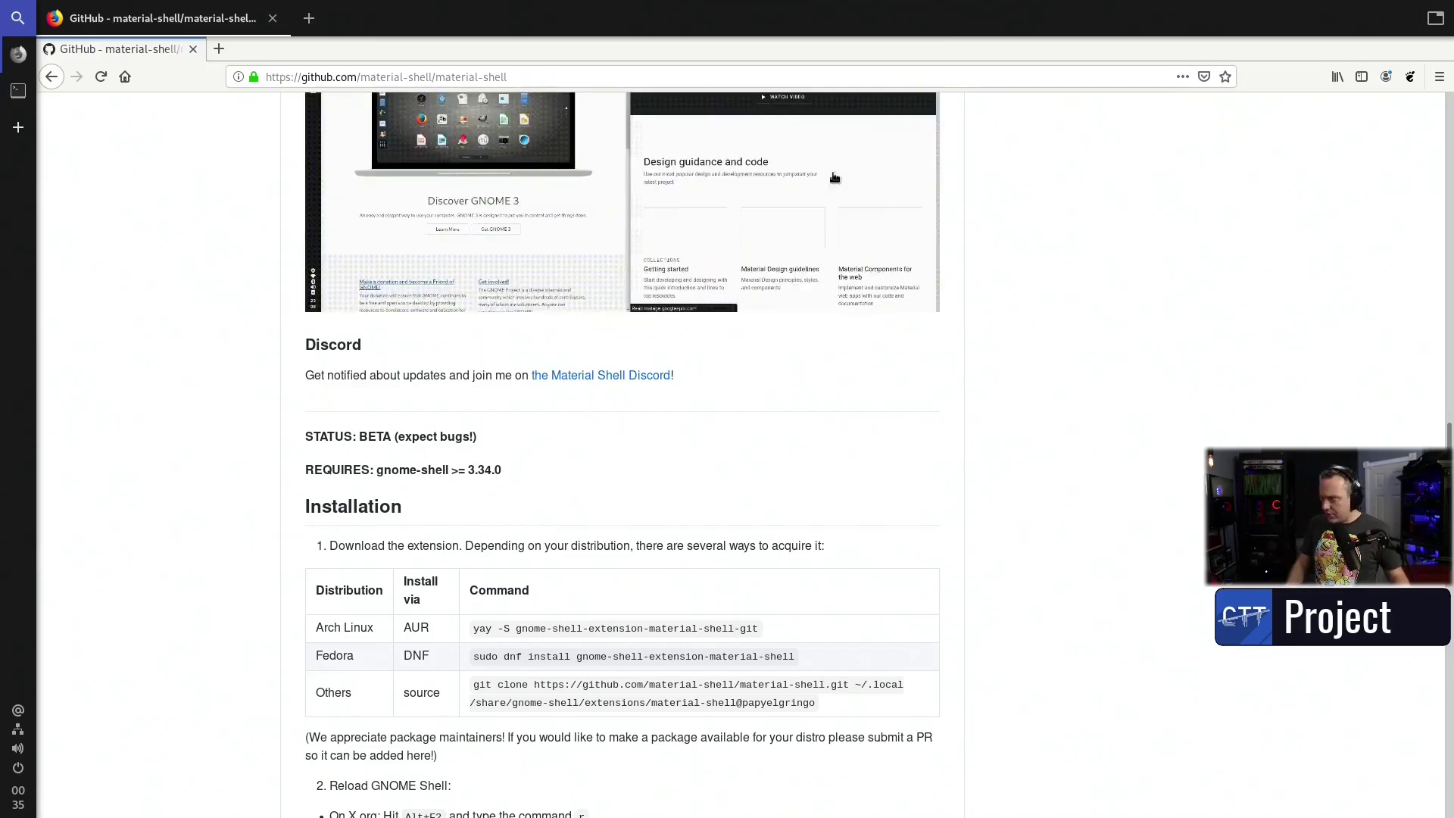
pyautogui.click(15, 754)
pyautogui.press('Escape')
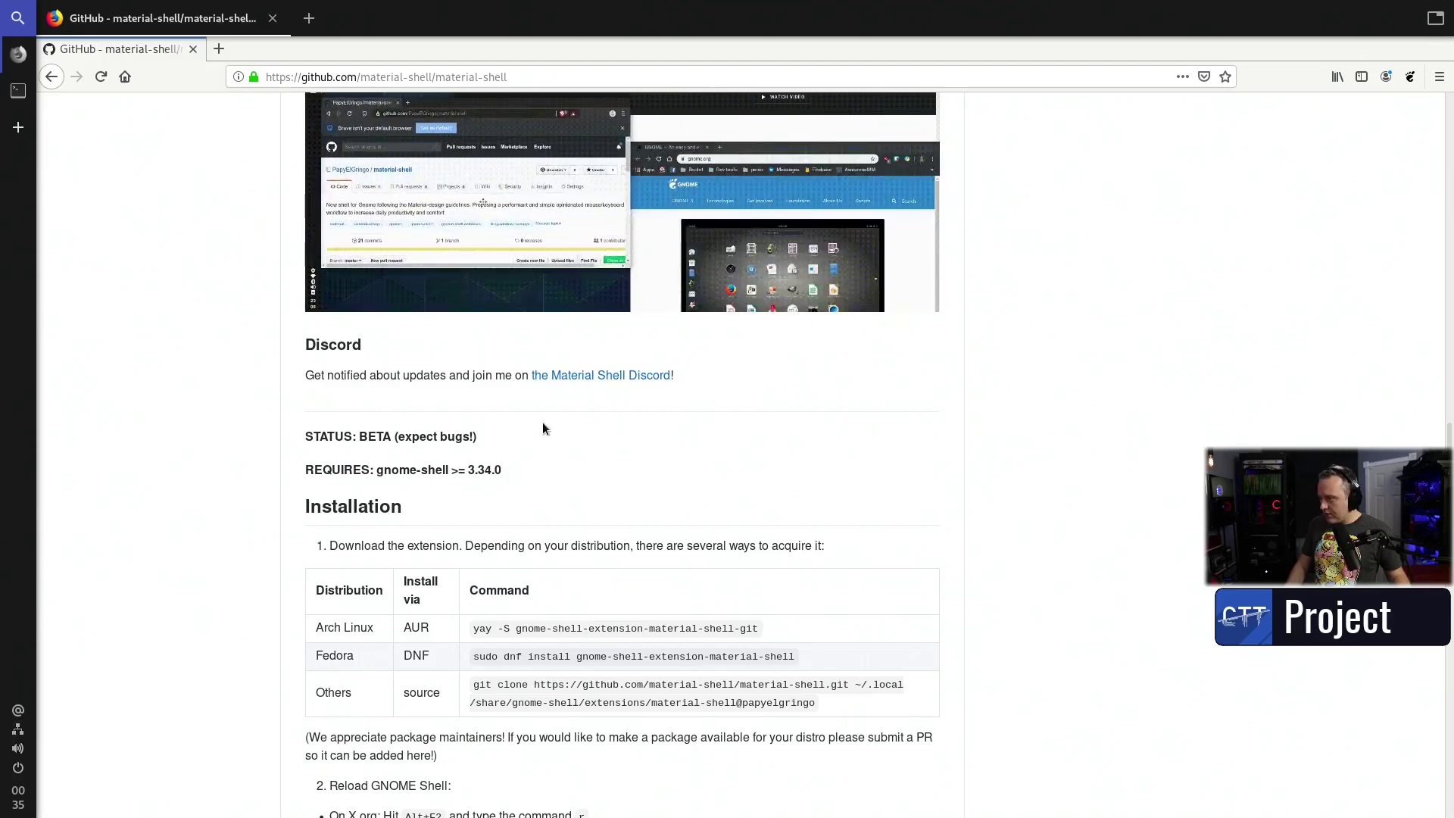
# Step: Show the Settings About page with GNOME 3.36.4, Debian bullseye/sid and X11 details
pyautogui.scroll(-2, 148, 390)
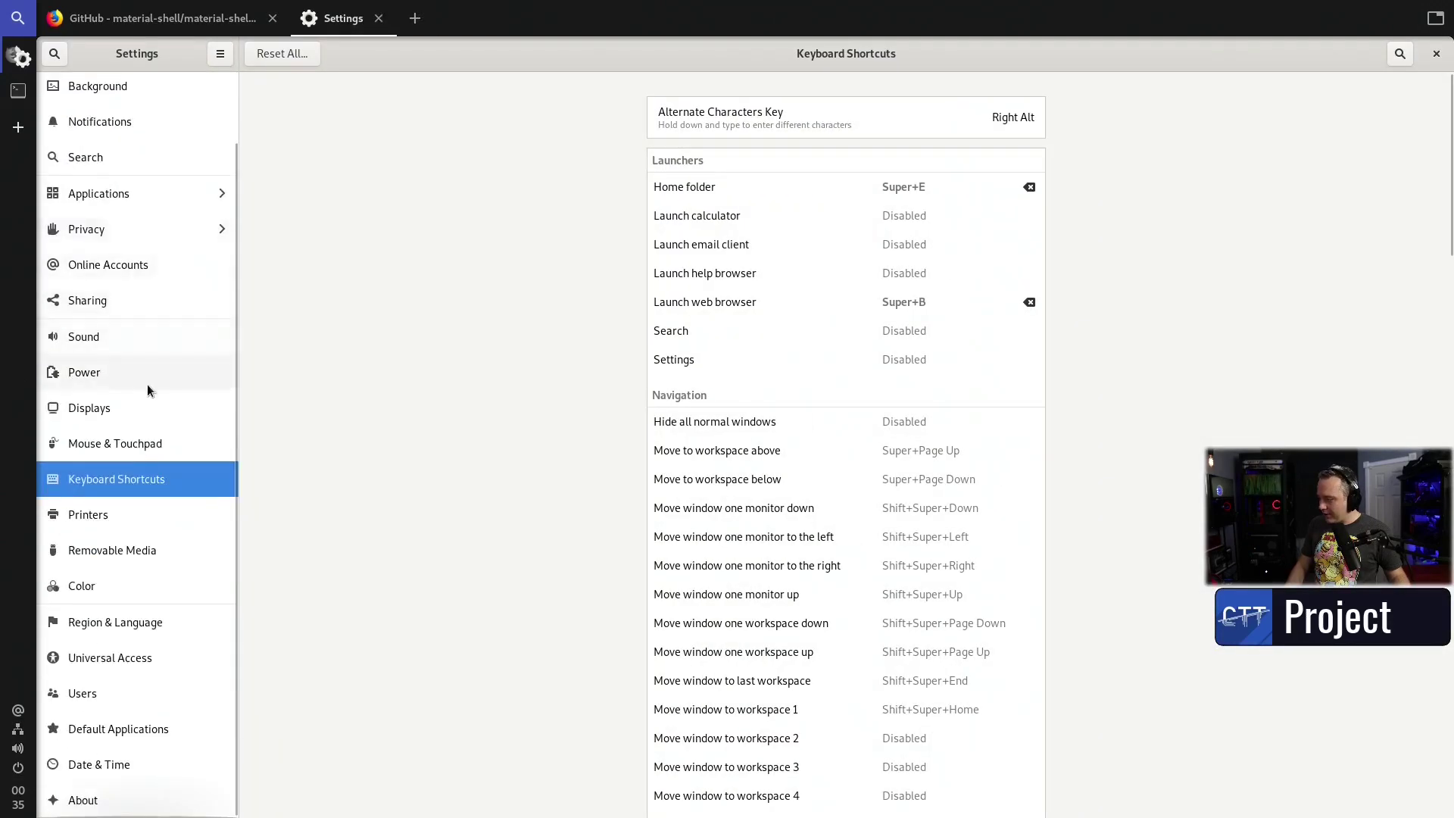
pyautogui.click(98, 799)
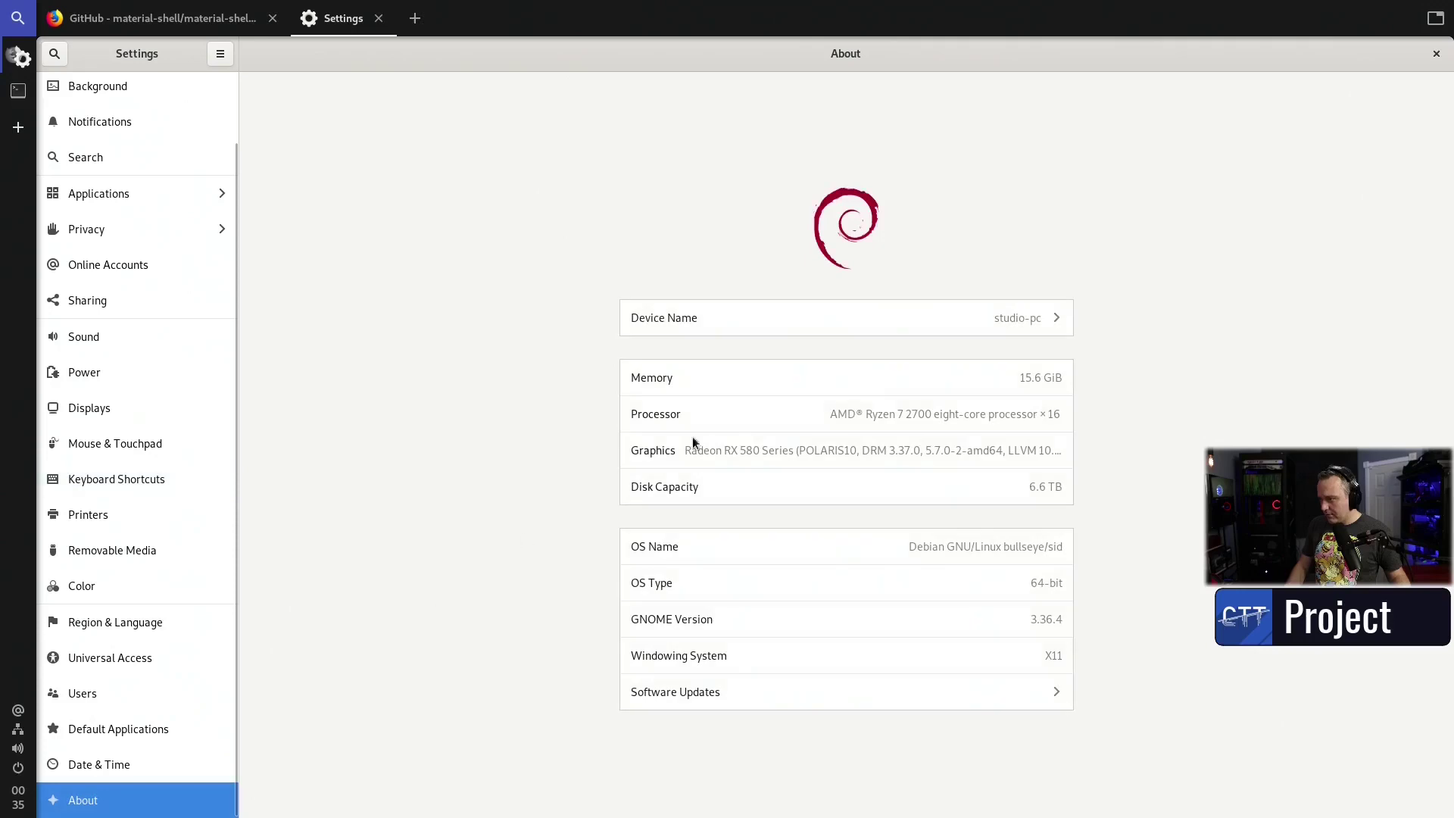